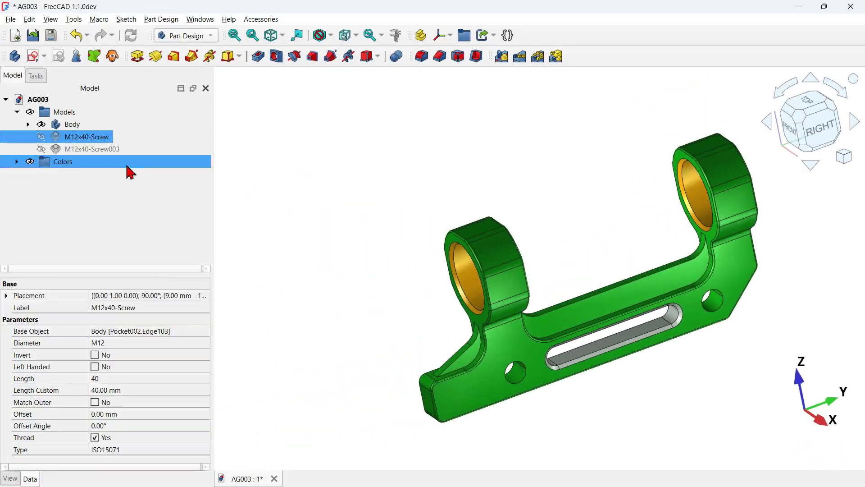
- Show both hidden M12x40 screws in the bracket model
left_click(41, 149)
left_click(42, 137)
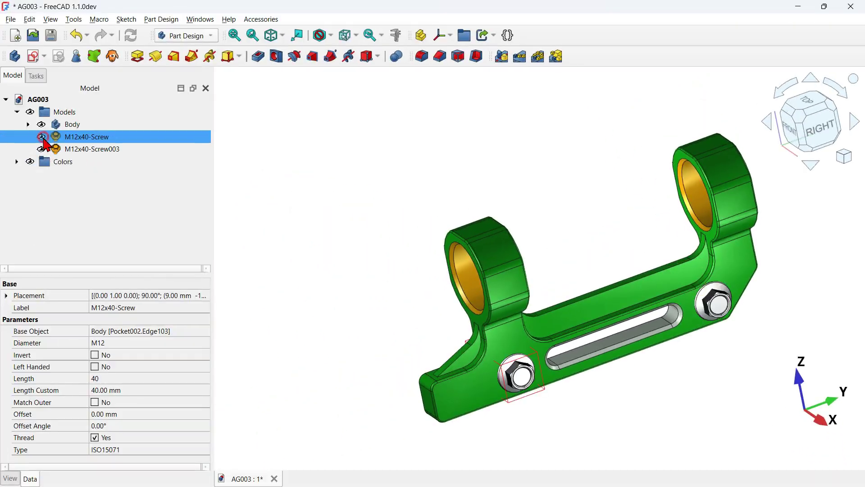
scroll(566, 373, "up", 3)
left_click(588, 245)
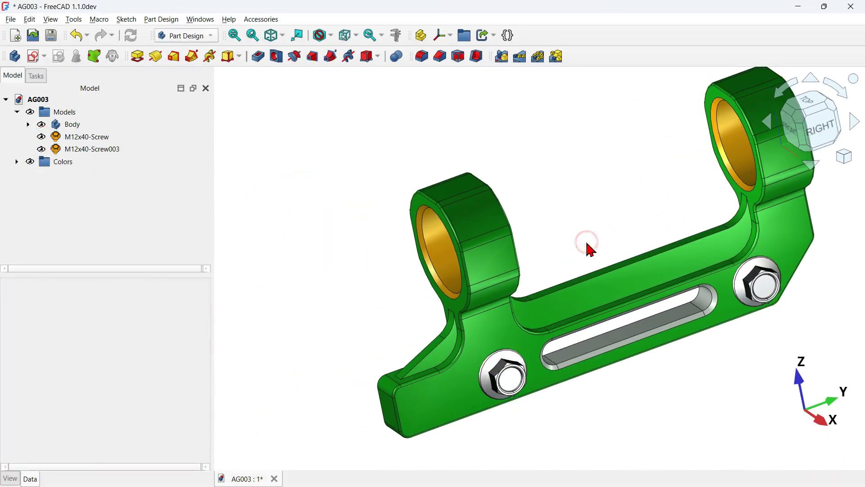
- Examine the finished bracket with its two rings, slot and screws from the front, back and isometric directions
middle_click_drag(573, 256, 530, 224)
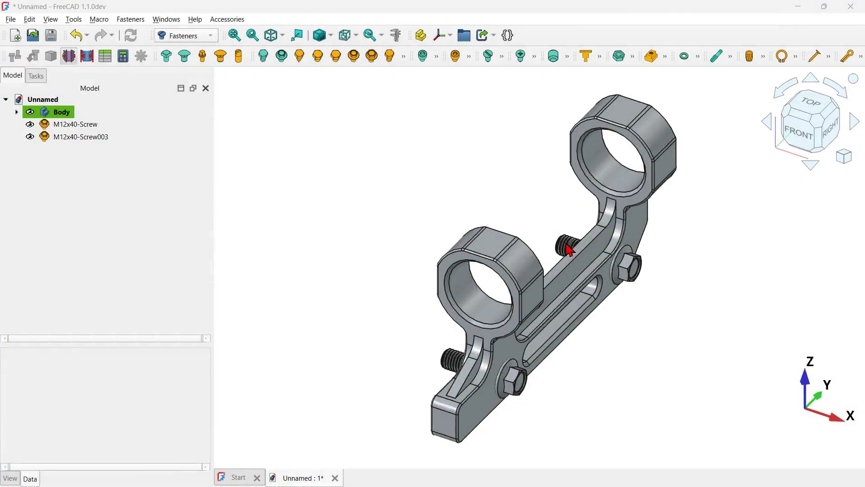
scroll(566, 246, "up", 3)
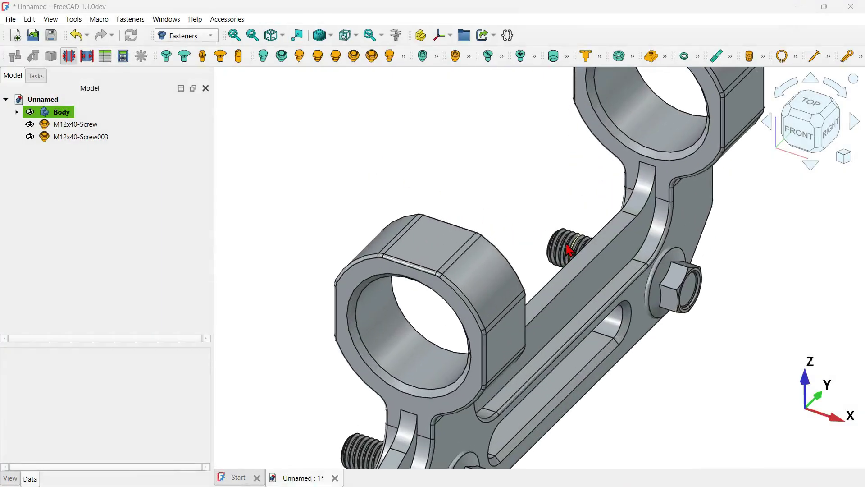
scroll(566, 246, "down", 5)
mouse_move(624, 284)
middle_mouse_down()
mouse_move(502, 309)
mouse_move(663, 327)
mouse_move(763, 266)
mouse_move(512, 299)
middle_mouse_up()
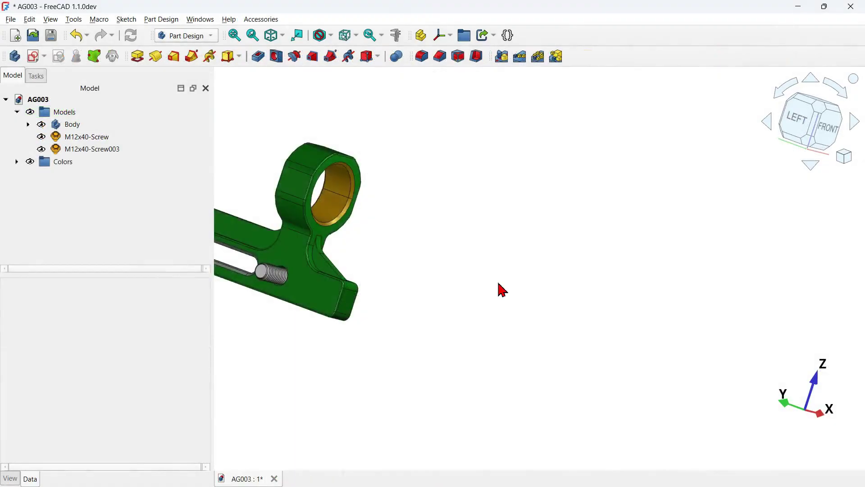
scroll(500, 289, "down", 3)
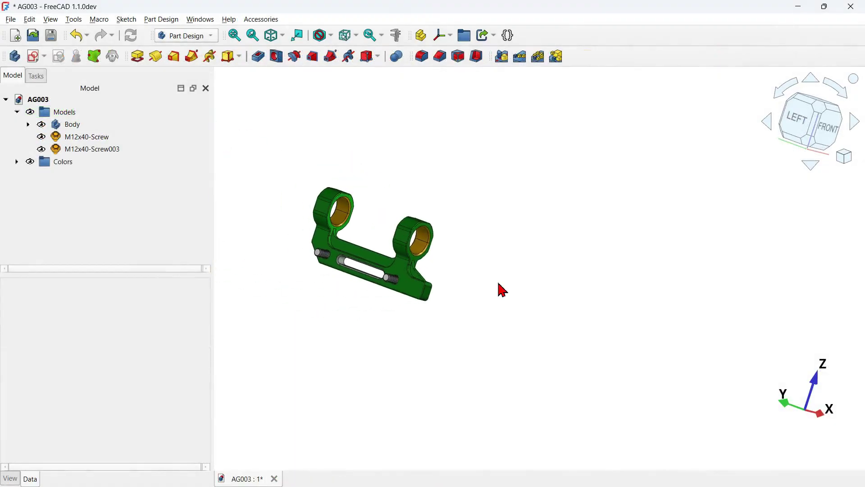
scroll(362, 229, "up", 5)
middle_click_drag(364, 229, 523, 218)
key("1")
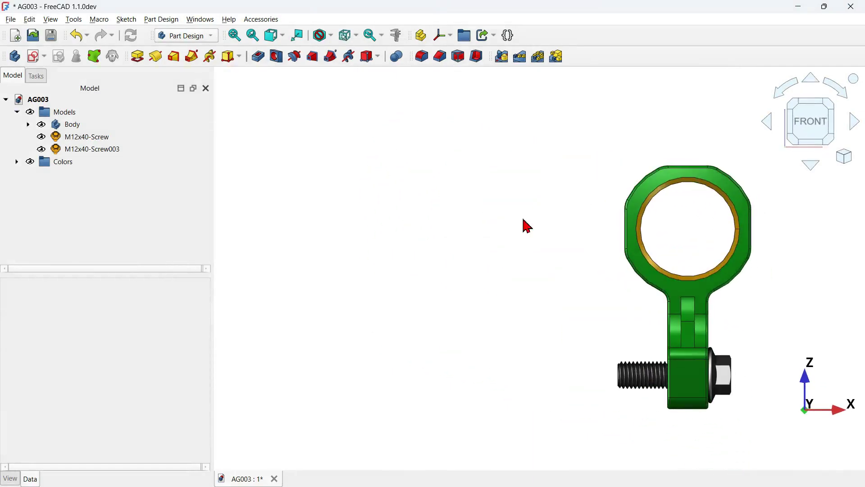
scroll(473, 218, "down", 2)
key("3")
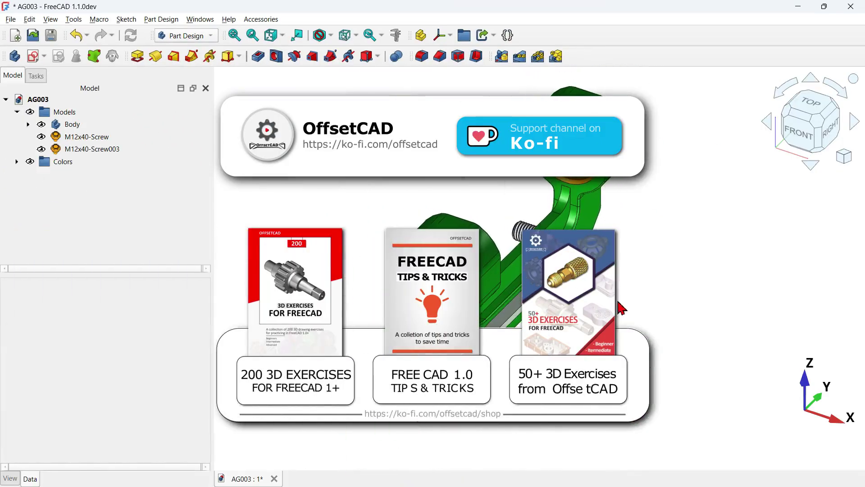
middle_click_drag(543, 224, 505, 221)
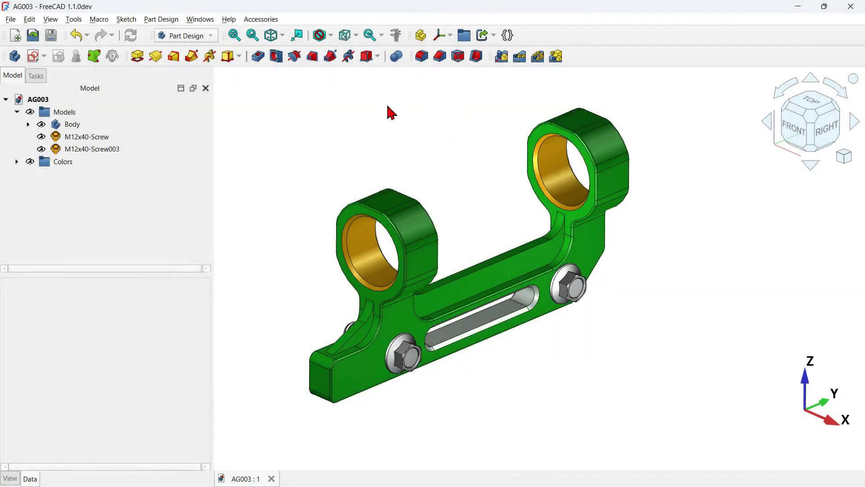
- Close the AG003 document and create a new empty file
key("ctrl+w")
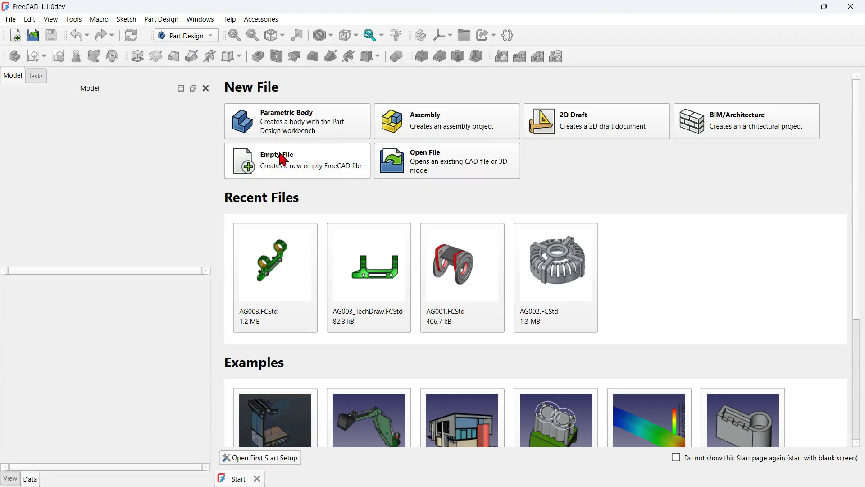
left_click(329, 153)
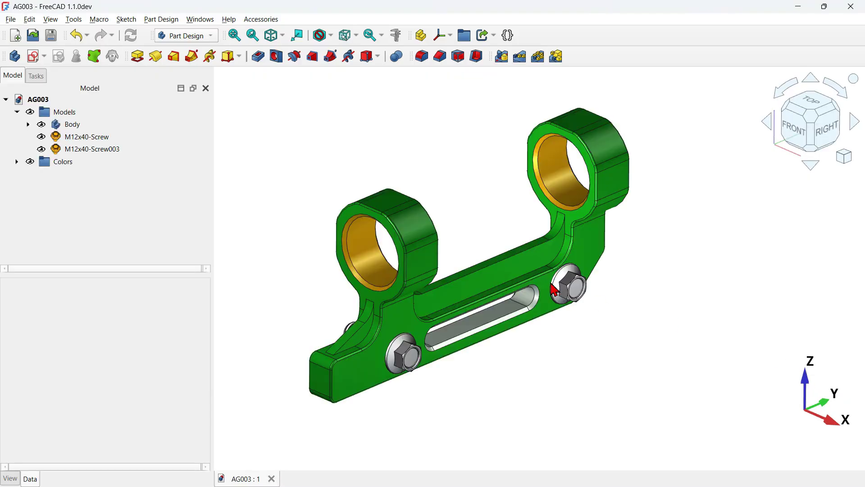
left_click(829, 130)
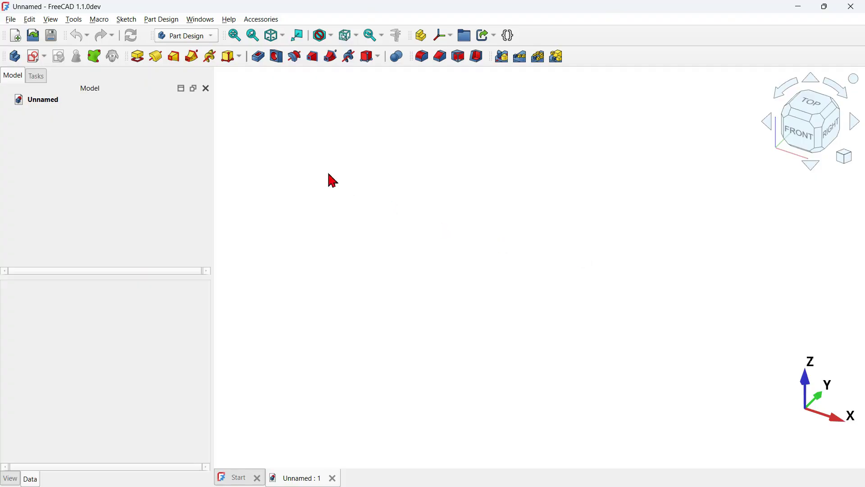
- Start a sketch on the YZ-plane and draw a 220 mm wide, 27 mm high rectangle from the origin toward negative Y, above the horizontal axis
left_click(35, 60)
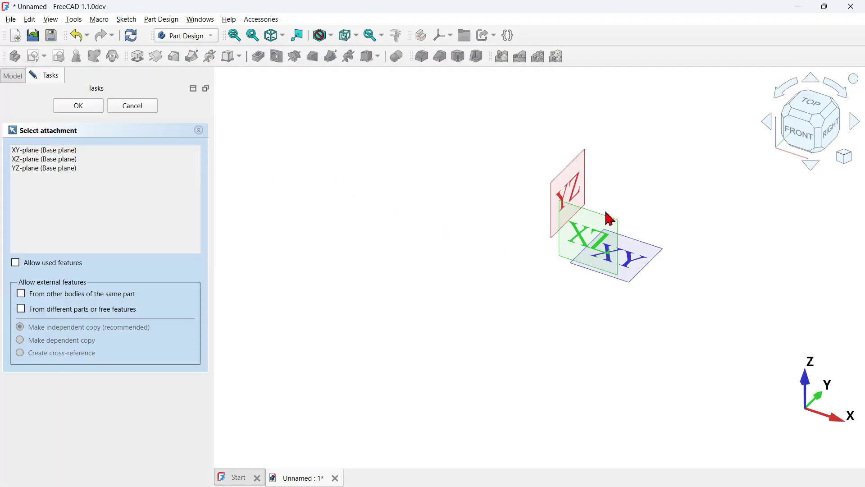
left_click(567, 178)
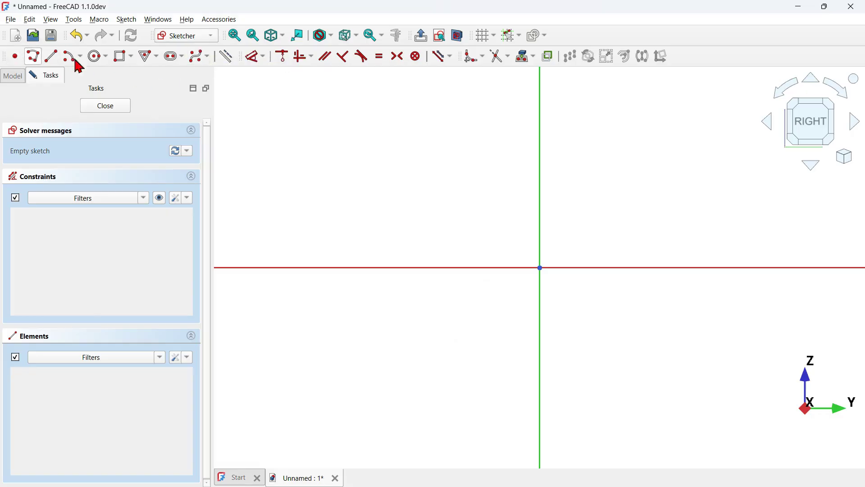
left_click(120, 56)
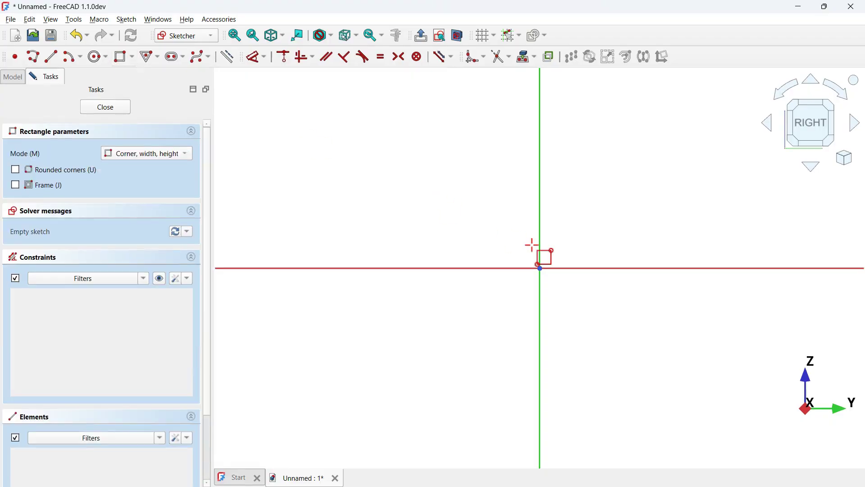
left_click(541, 269)
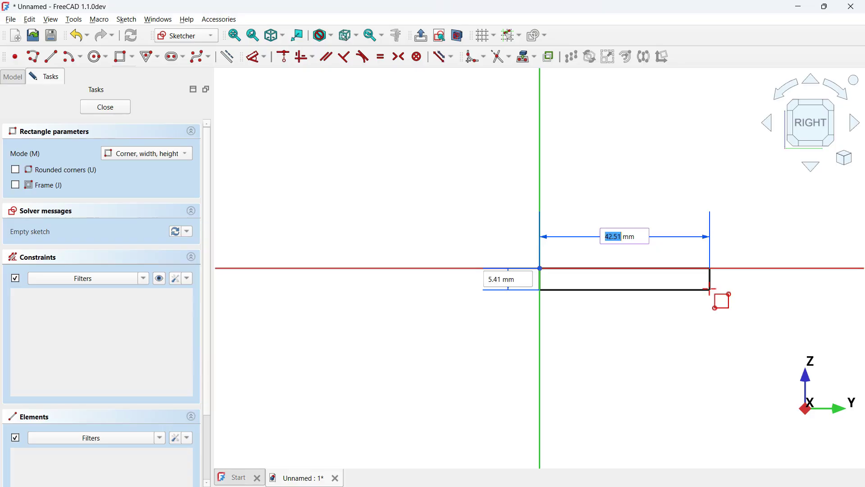
scroll(721, 299, "down", 5)
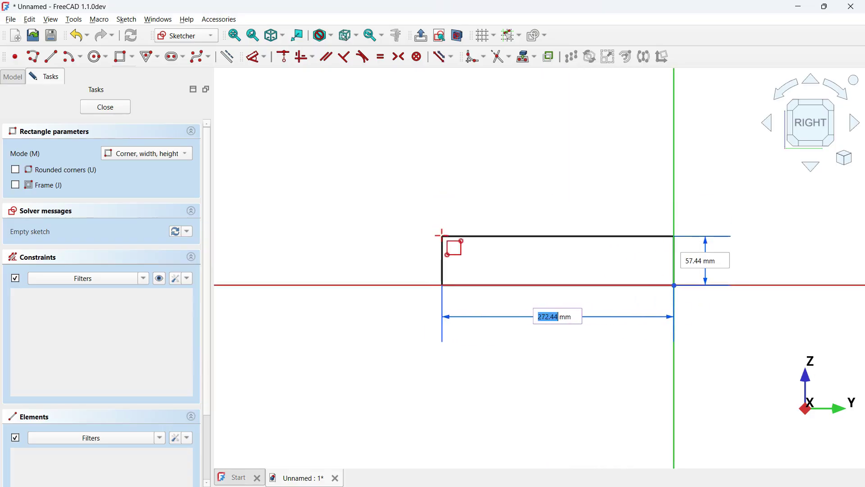
type("220")
key("Tab")
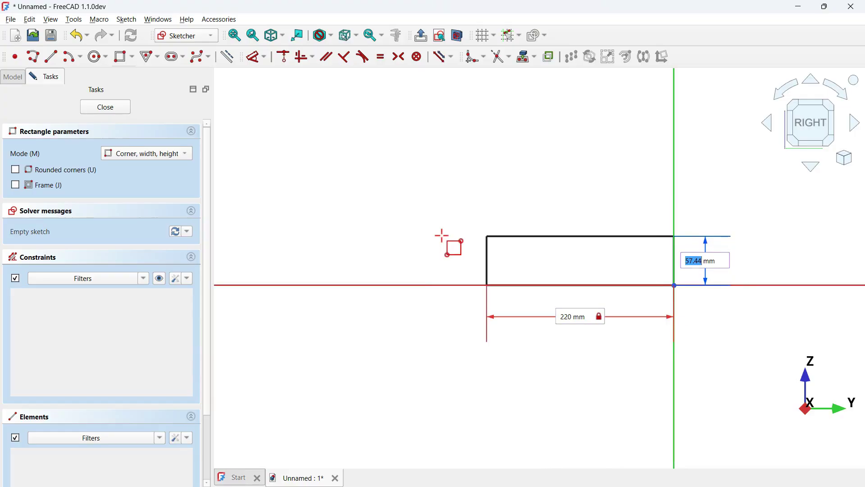
type("27")
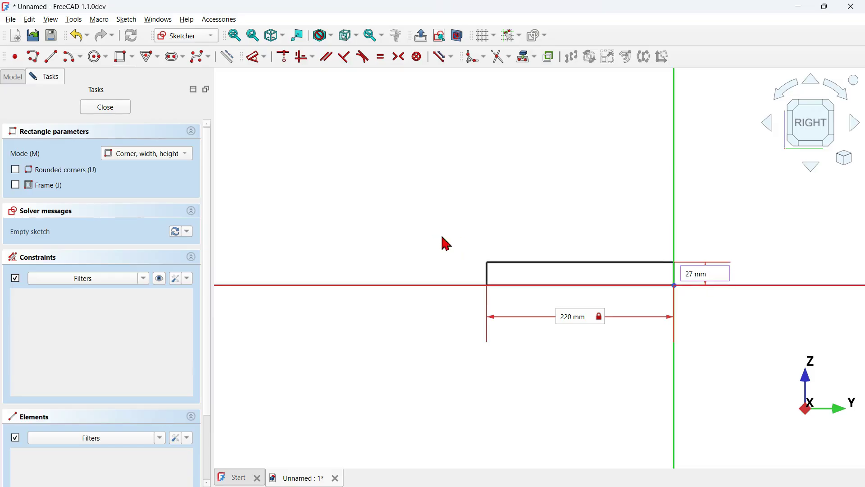
key("Return")
- Draw a 27 mm wide, 30 mm high rectangle upward from the base rectangle's top corner on the vertical axis
scroll(697, 251, "up", 2)
scroll(698, 251, "up", 1)
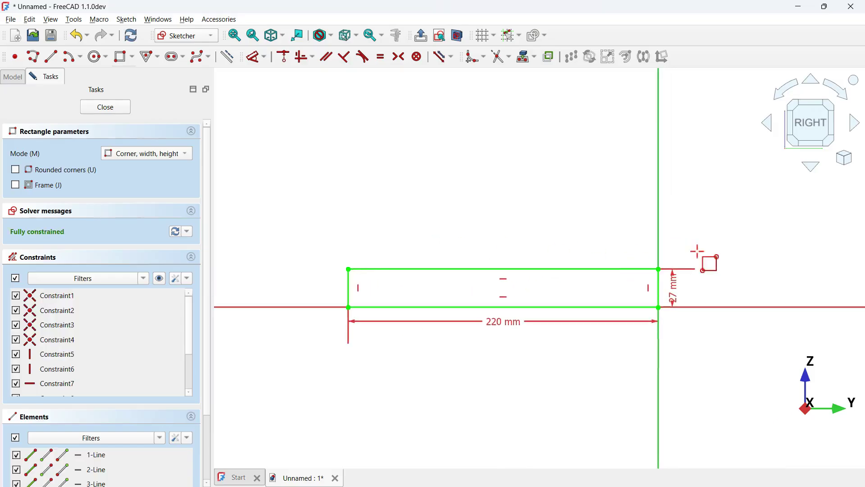
left_click(658, 269)
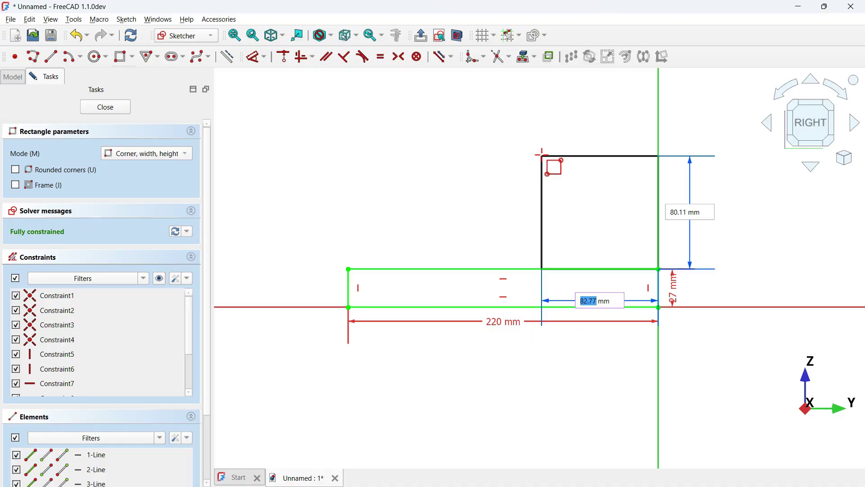
type("27")
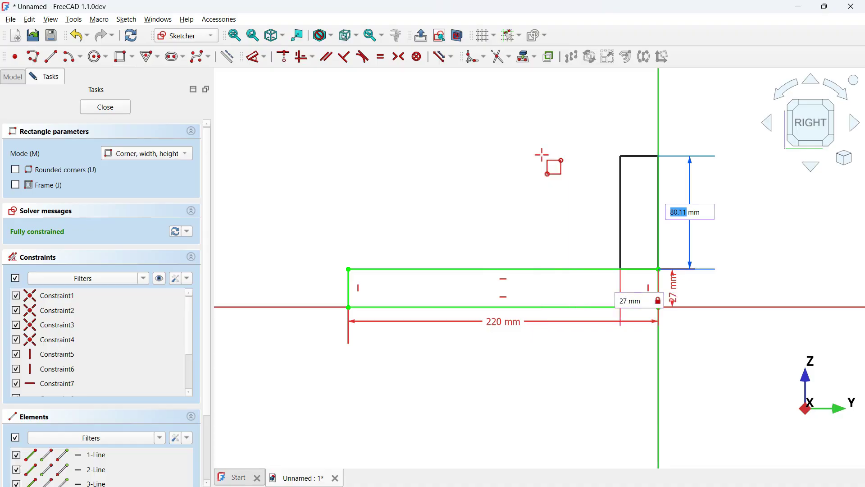
type("30")
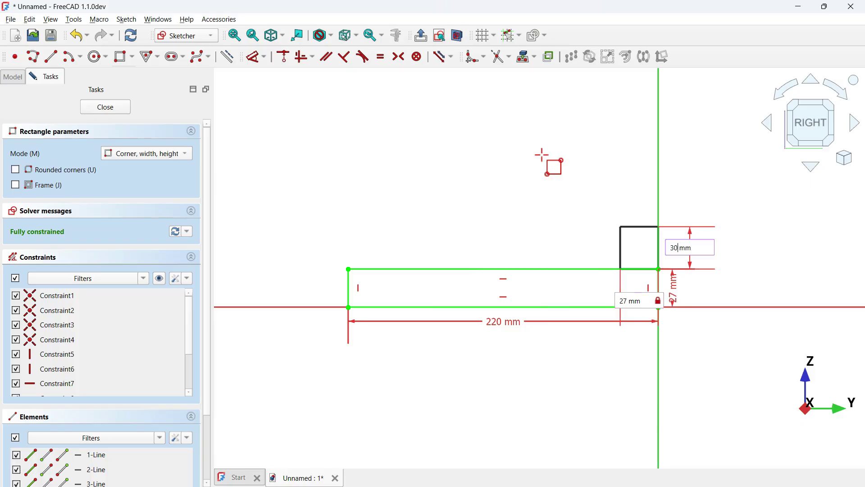
key("Return")
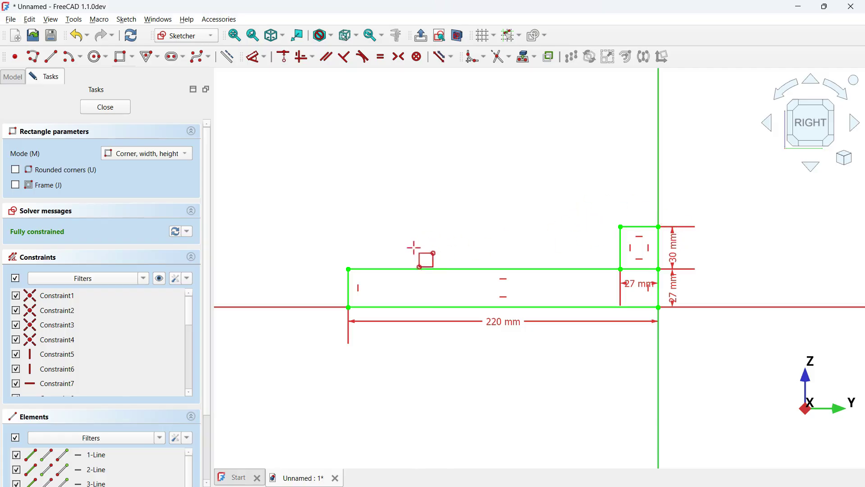
- Draw a second 27 × 30 mm rectangle on the base's top edge, its far side about 184 mm from the vertical axis
left_click(399, 266)
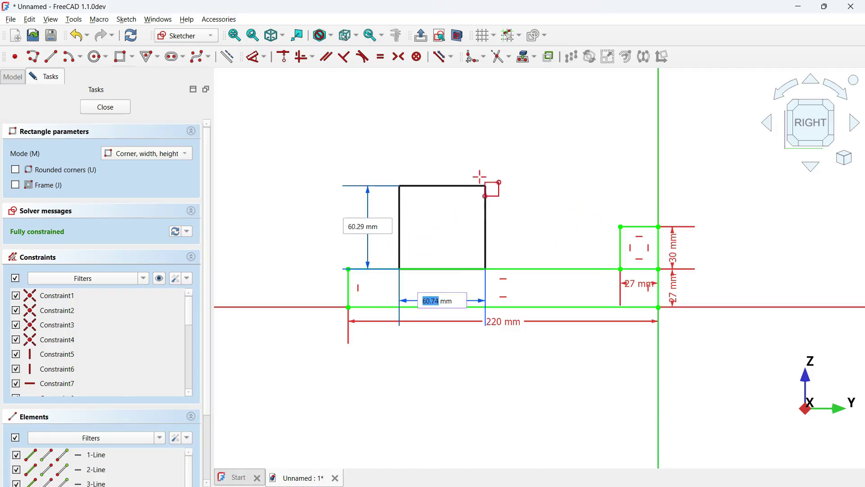
type("27")
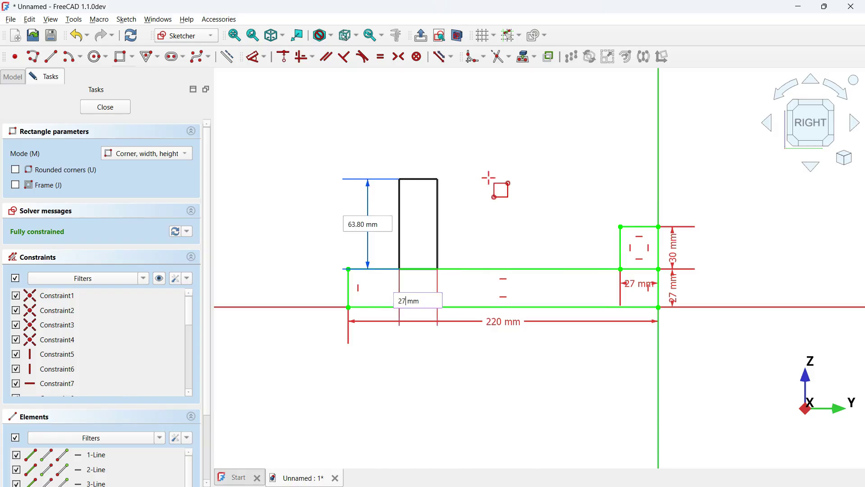
key("Tab")
type("30")
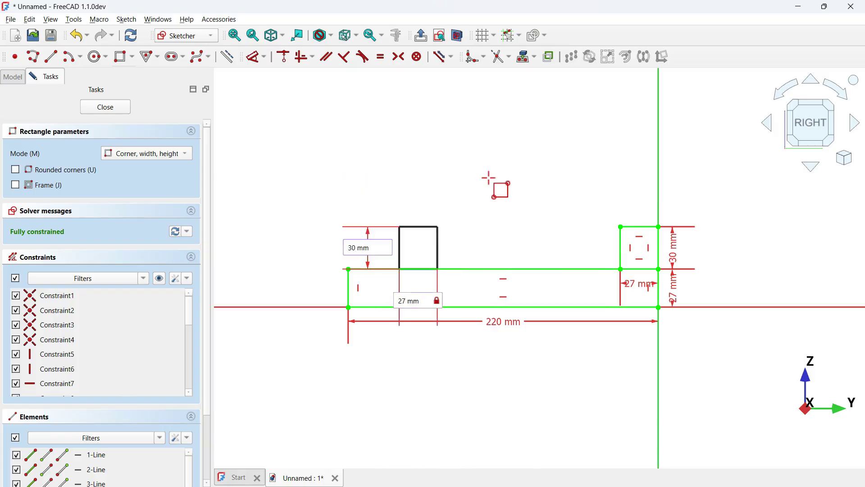
key("Return")
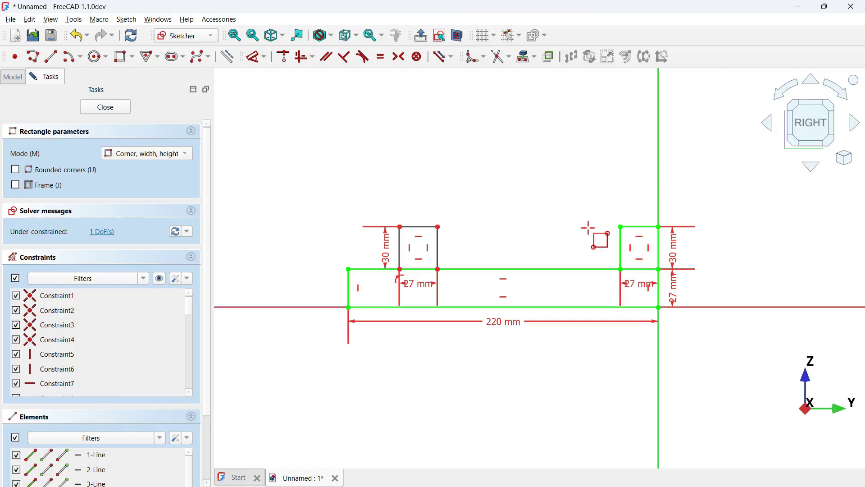
key("Escape")
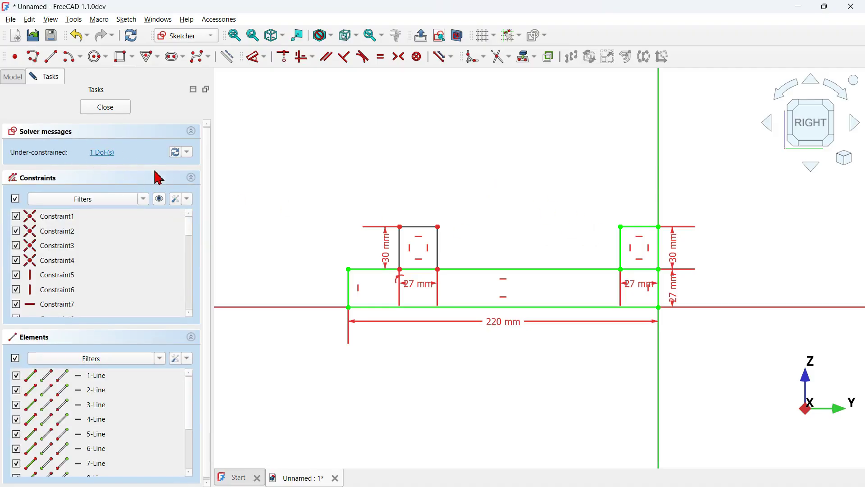
- Constrain the horizontal distance from the second upright's far top corner to the vertical axis to 180 mm and close the sketch
scroll(590, 220, "up", 2)
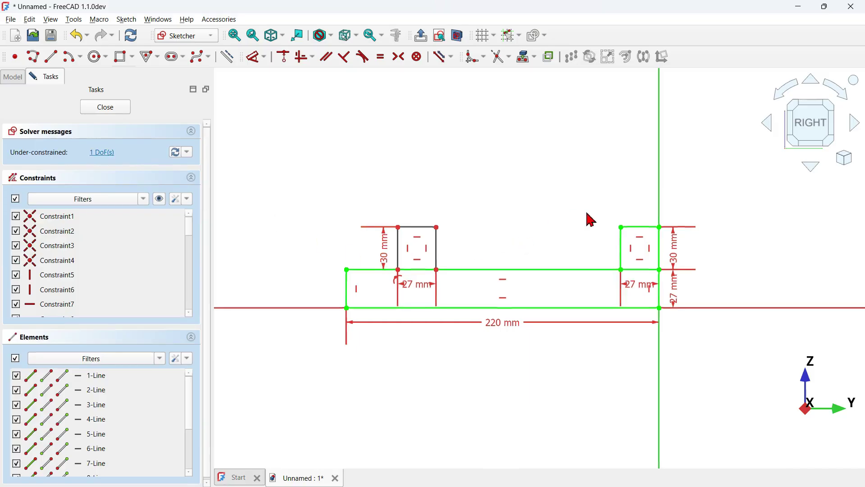
left_click(257, 57)
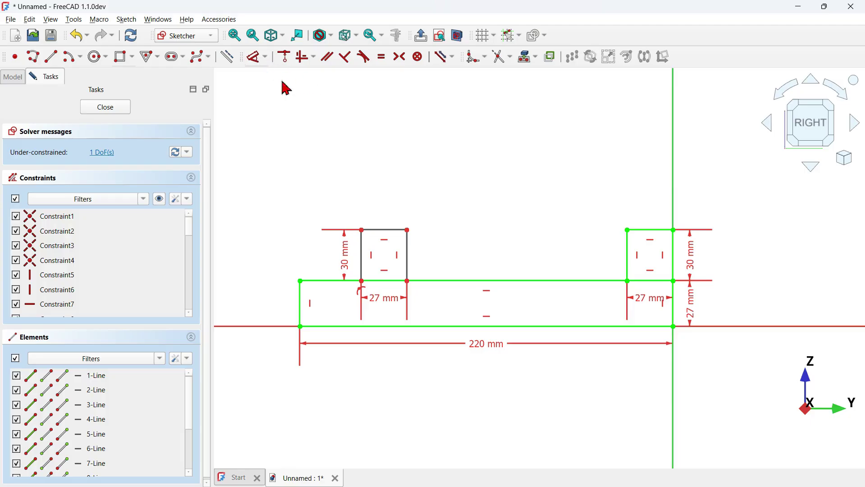
left_click(362, 230)
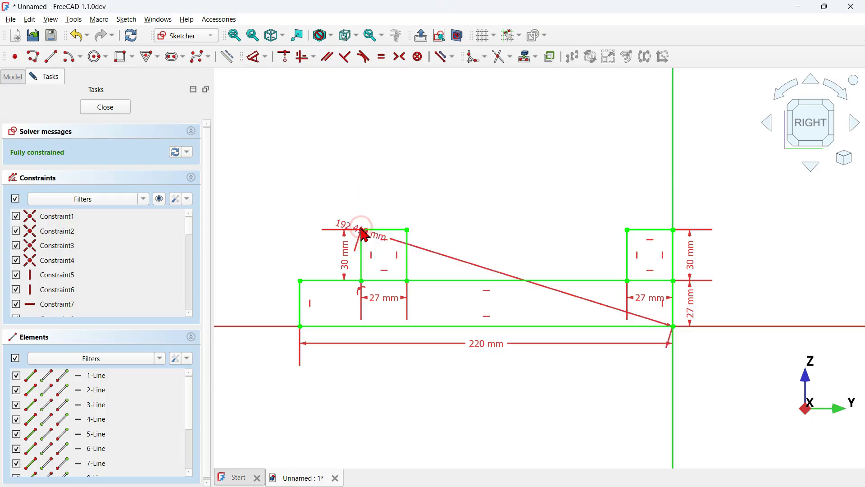
left_click(673, 160)
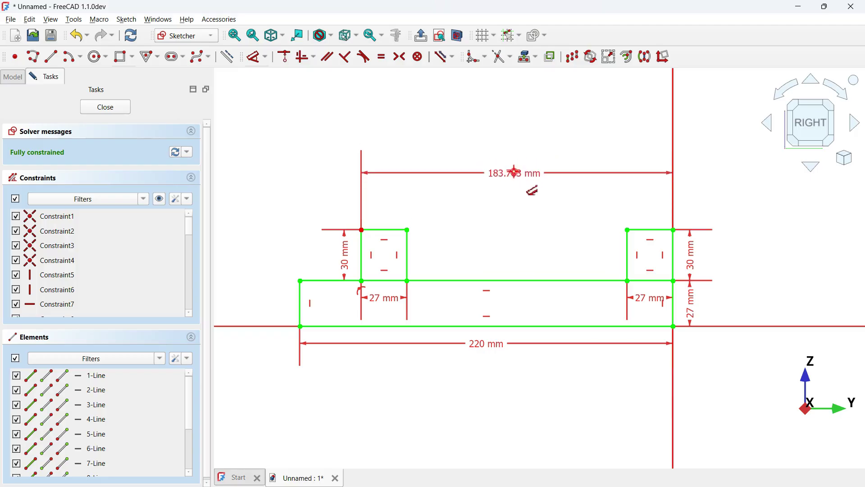
left_click(514, 173)
left_click_drag(589, 169, 545, 153)
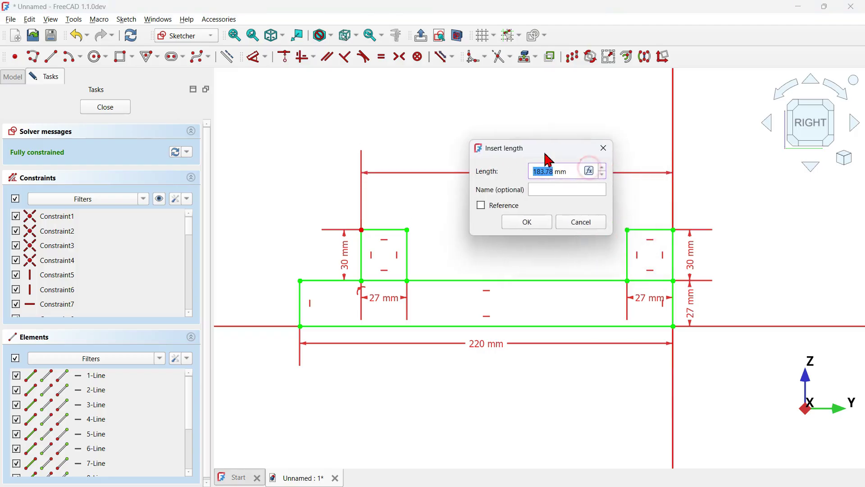
type("1")
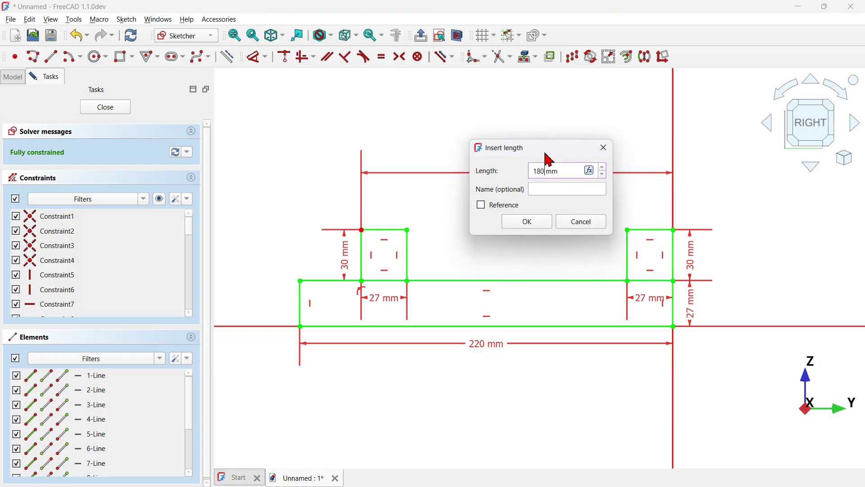
key("Return")
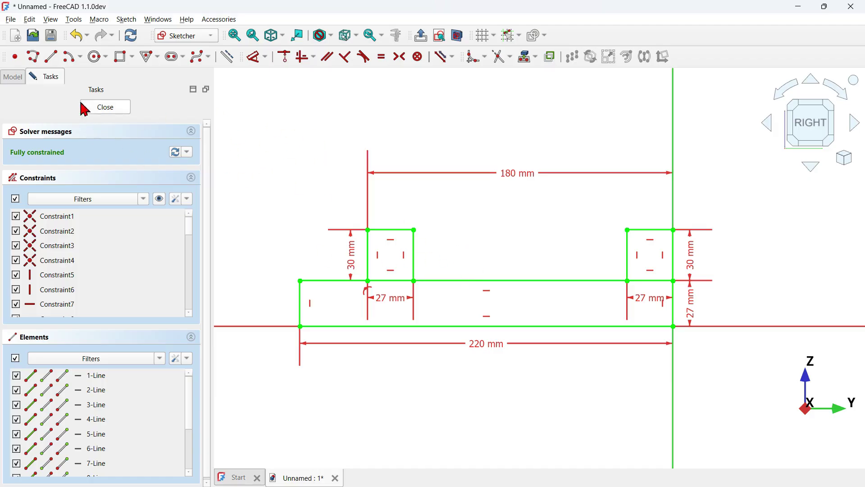
left_click(106, 108)
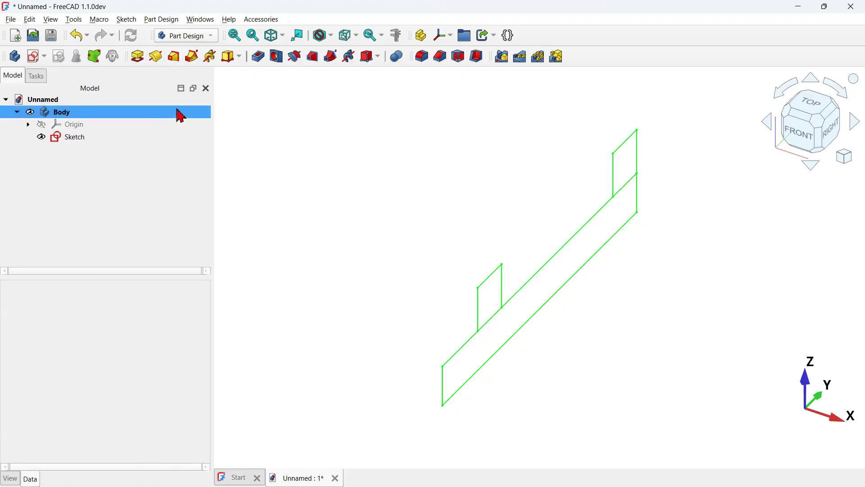
- Pad the side profile sketch 18 mm, symmetric to the sketch plane
left_click(137, 56)
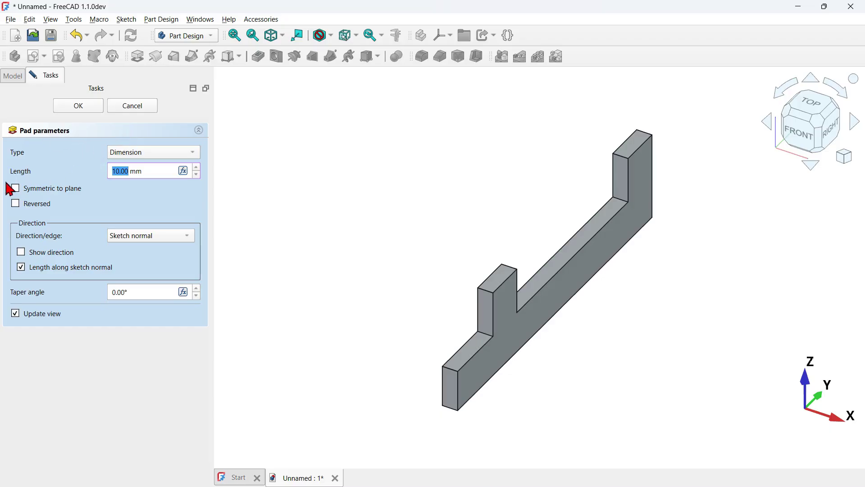
left_click(42, 189)
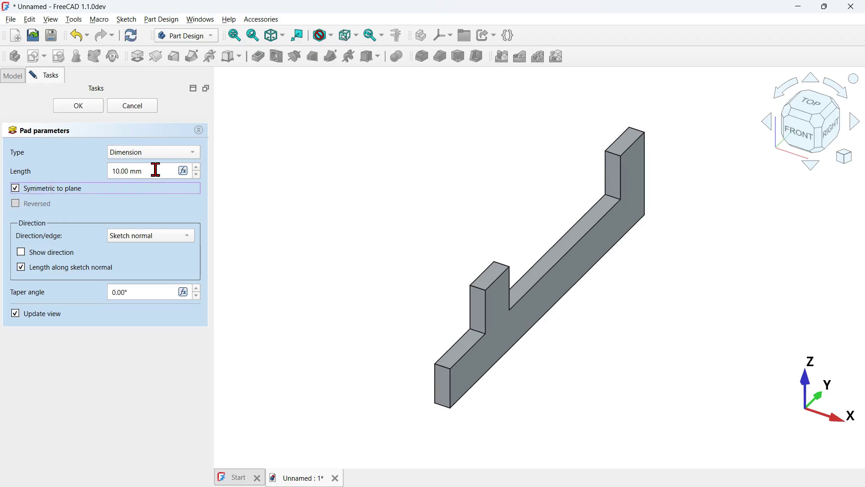
left_click_drag(155, 170, 103, 170)
type("18")
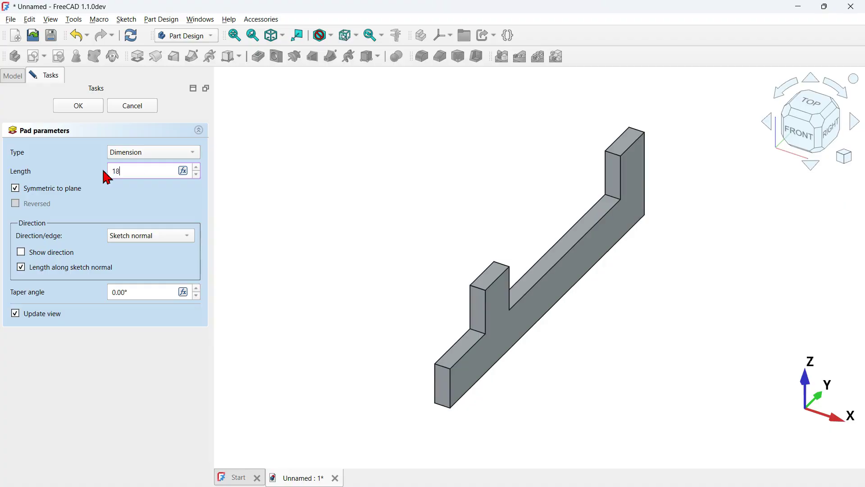
left_click(80, 109)
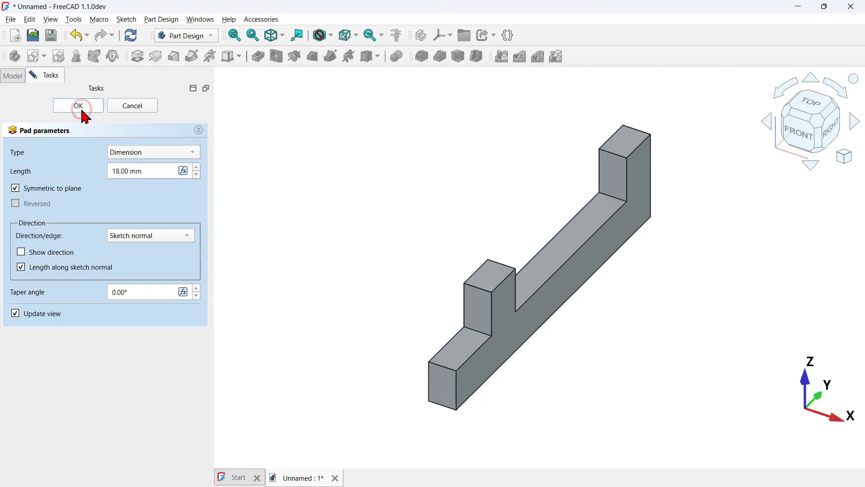
- Chamfer the base's bottom edge below the end upright with an equal distance of 25 mm
middle_click_drag(589, 323, 615, 338)
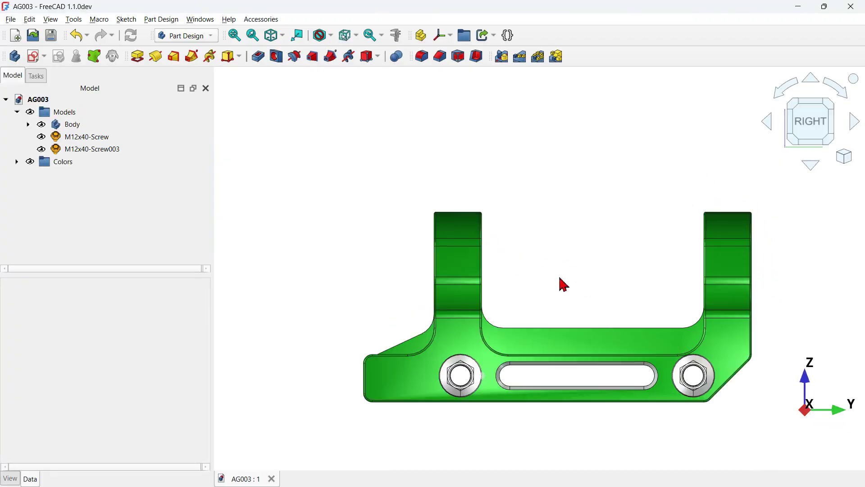
middle_click_drag(564, 284, 515, 325)
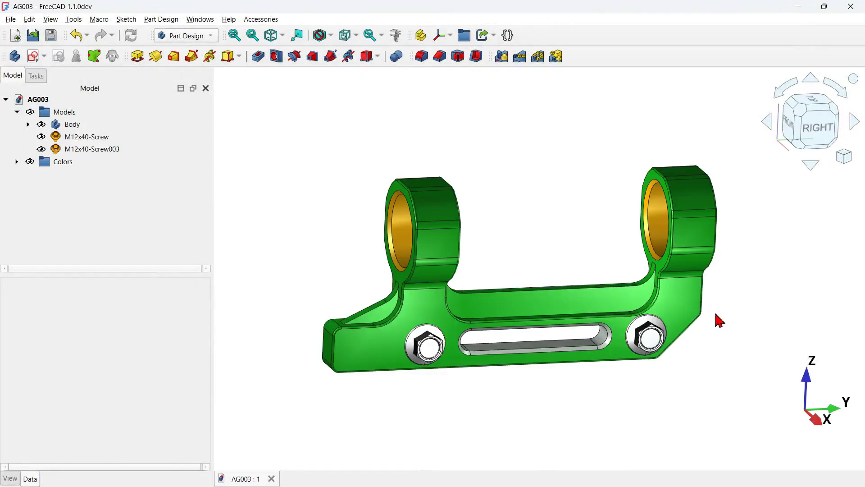
middle_click_drag(719, 320, 631, 317)
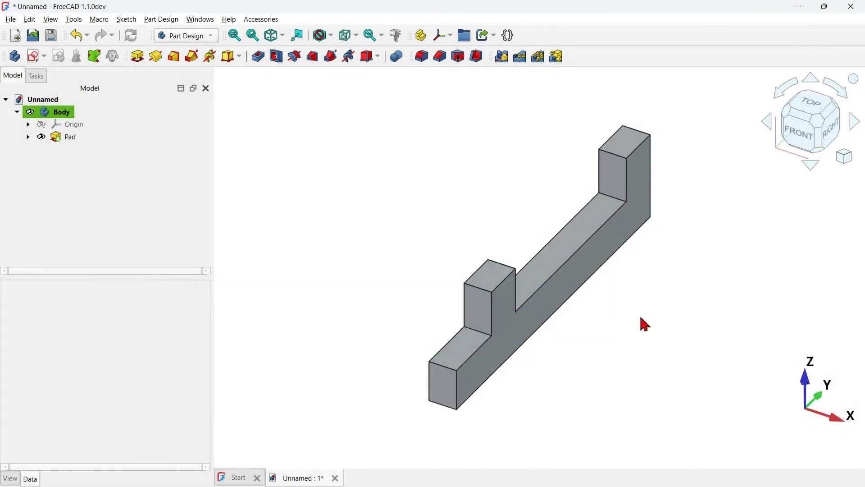
middle_click_drag(641, 325, 448, 342)
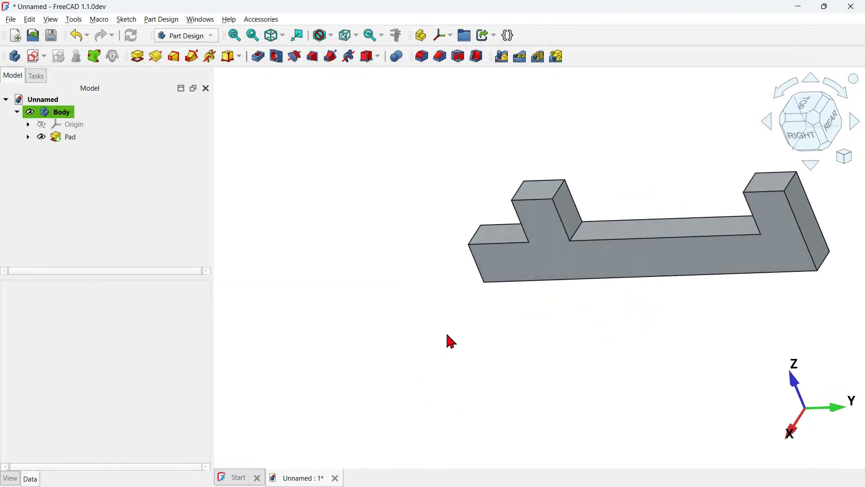
left_click(826, 263)
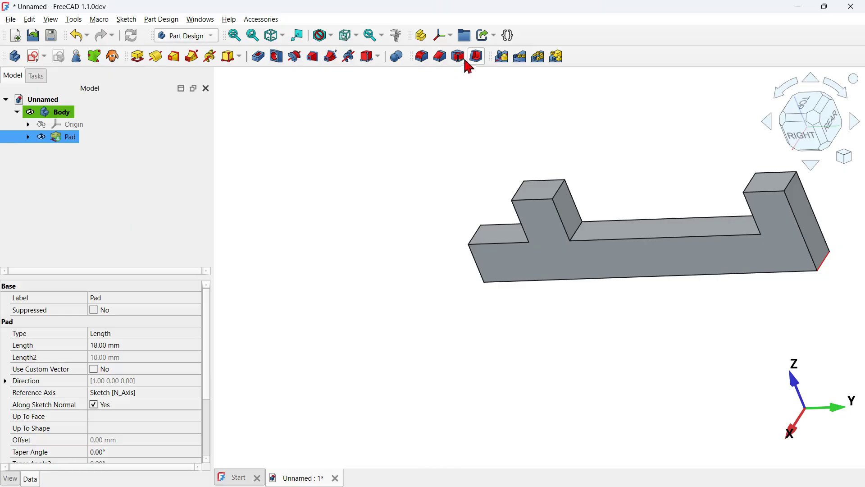
left_click(440, 57)
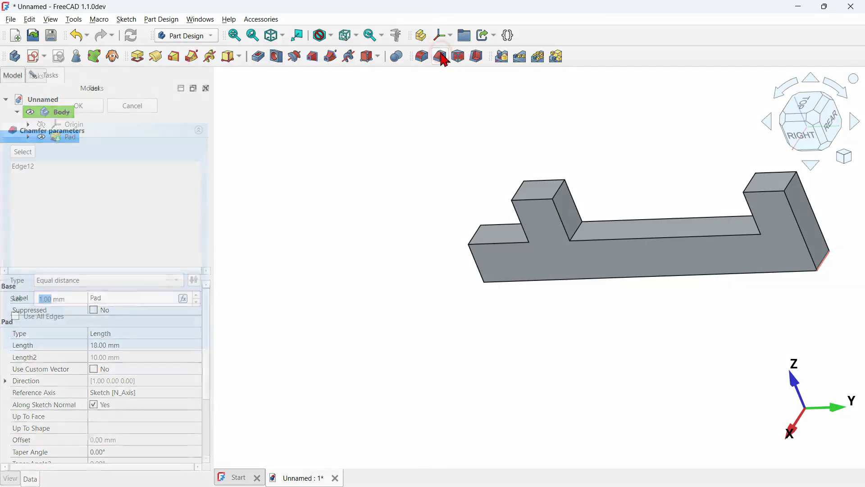
triple_click(98, 300)
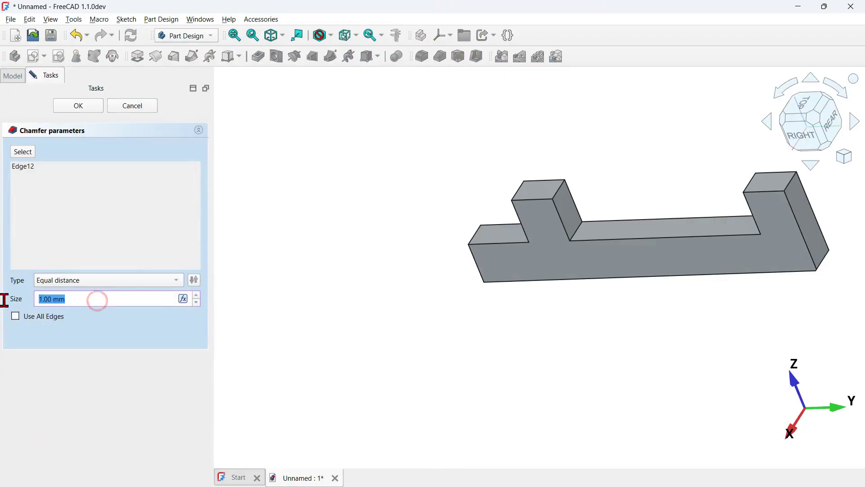
type("25")
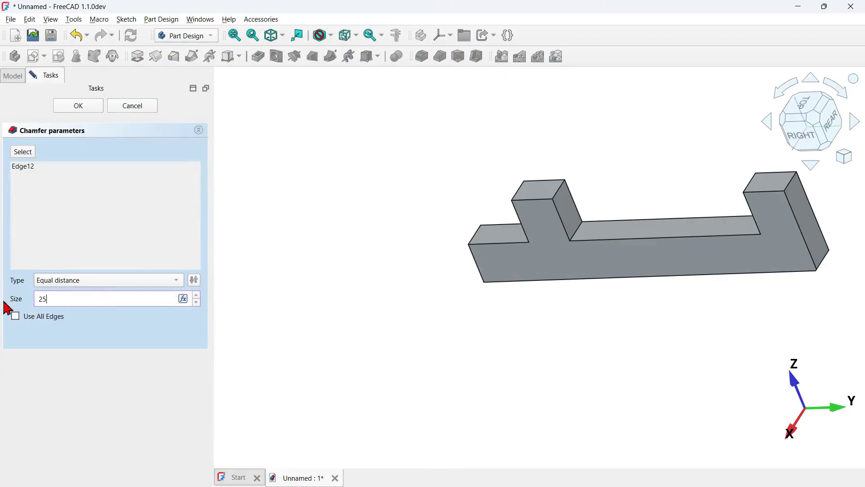
left_click(79, 106)
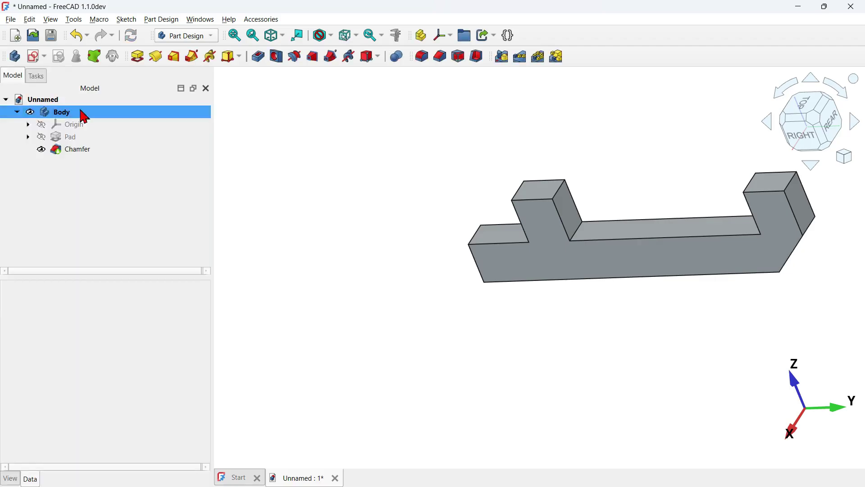
- Start a sketch on the inner upright's front face and draw a 60 mm diameter circle centred on the vertical axis, about 101 mm above the origin
middle_click_drag(466, 358, 570, 295)
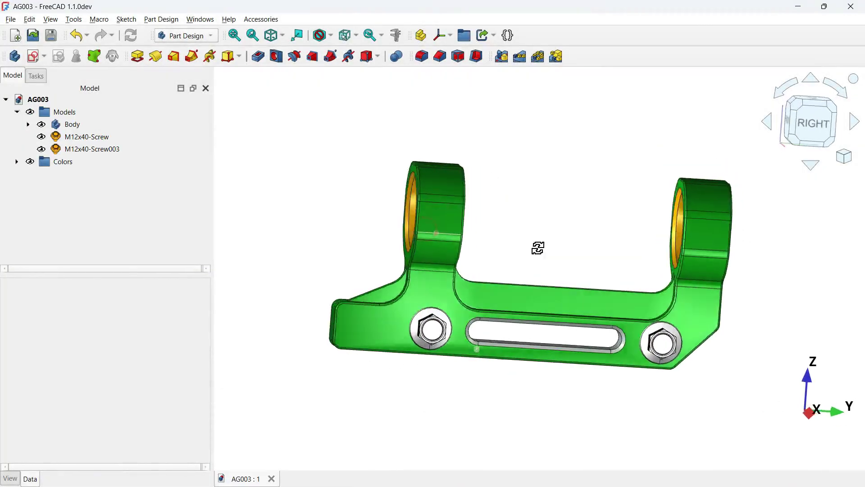
middle_click_drag(537, 248, 521, 228)
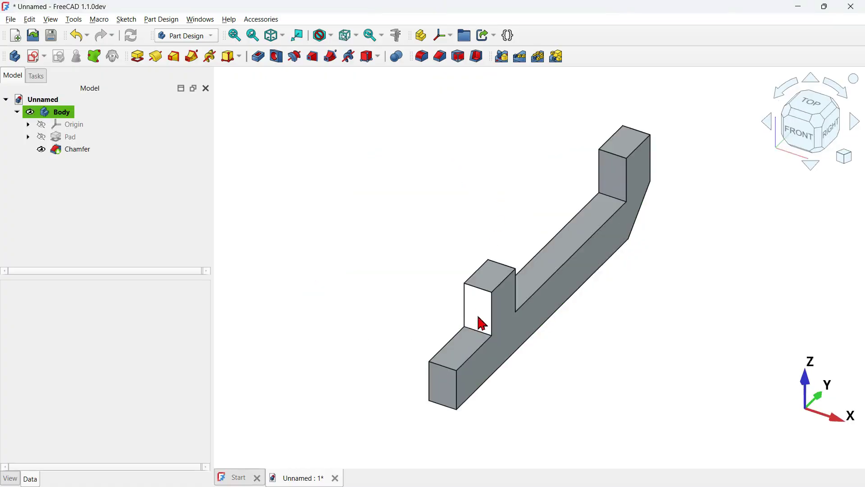
left_click(485, 311)
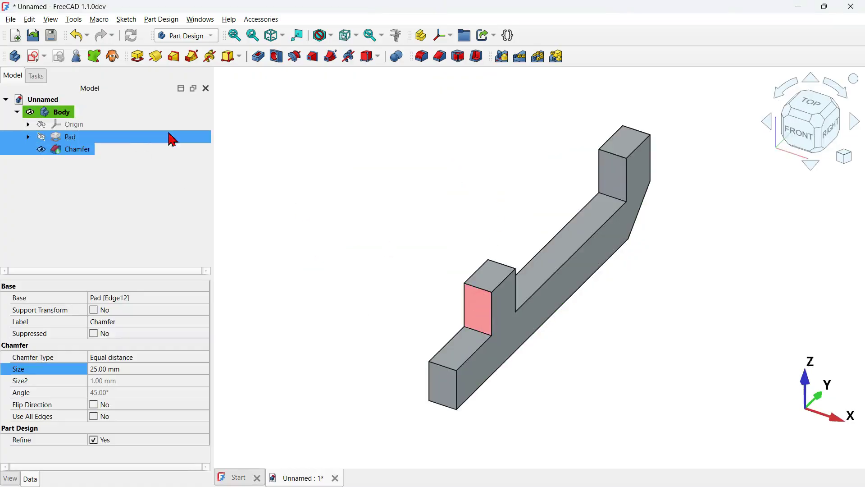
left_click(34, 57)
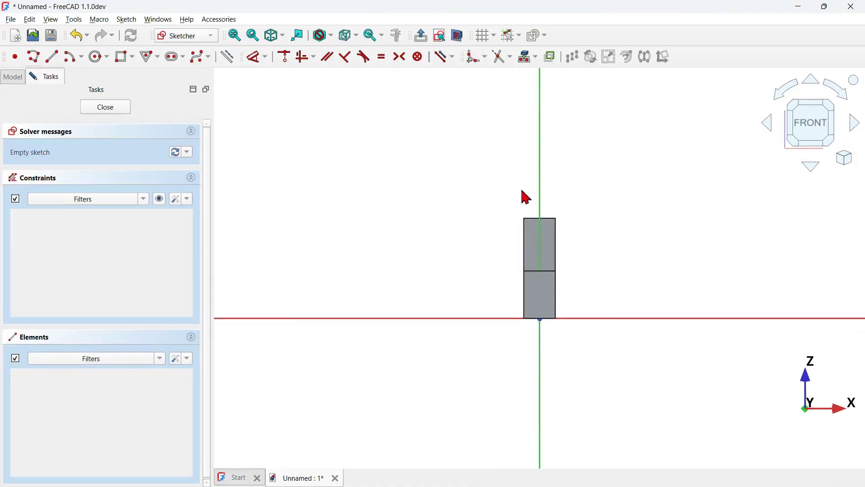
scroll(560, 195, "up", 2)
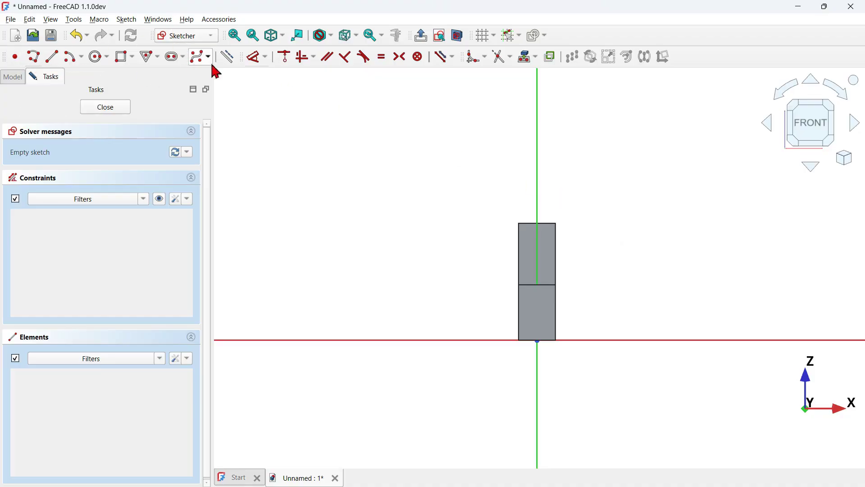
left_click(97, 57)
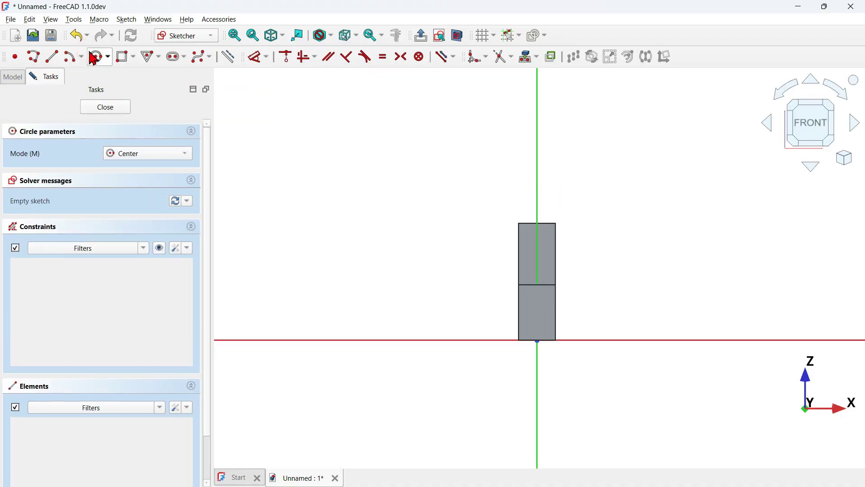
left_click(536, 132)
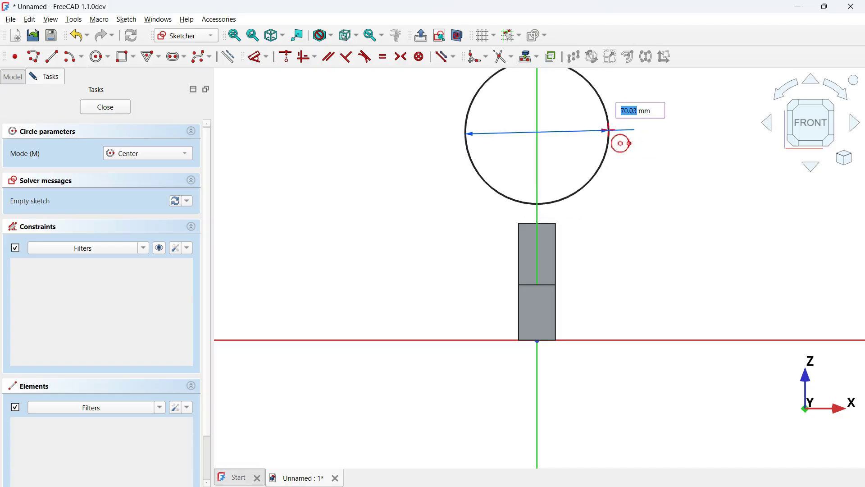
type("60")
key("Return")
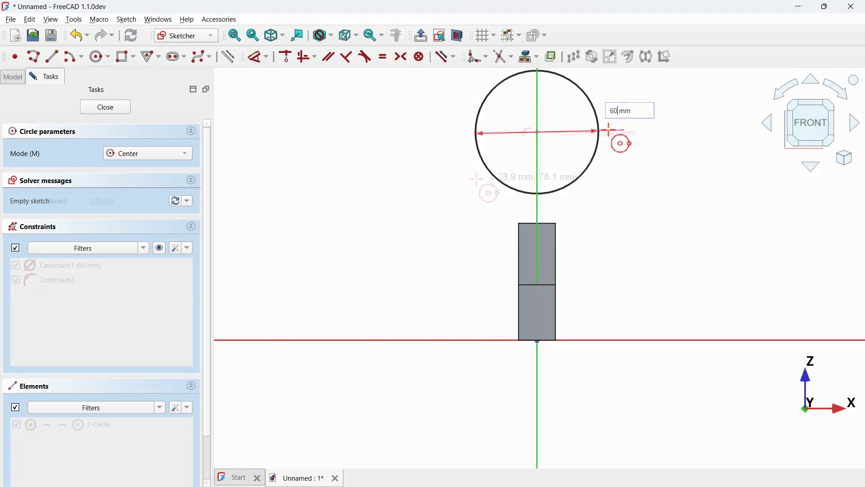
key("Escape")
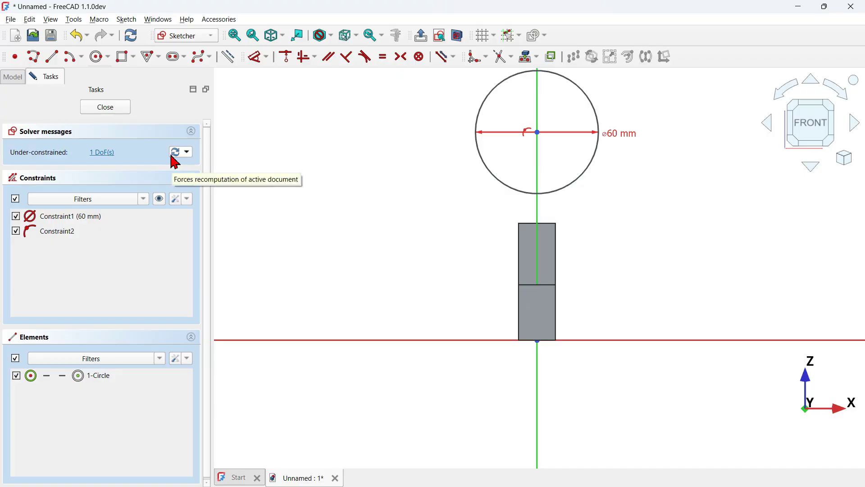
- Set the circle centre's vertical distance from the horizontal axis to 79.6 mm and close the sketch
left_click(538, 177)
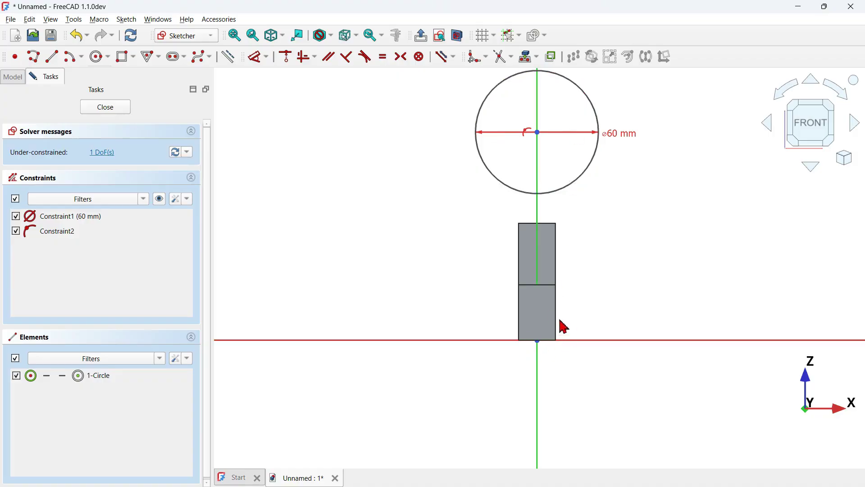
left_click(256, 59)
left_click(537, 132)
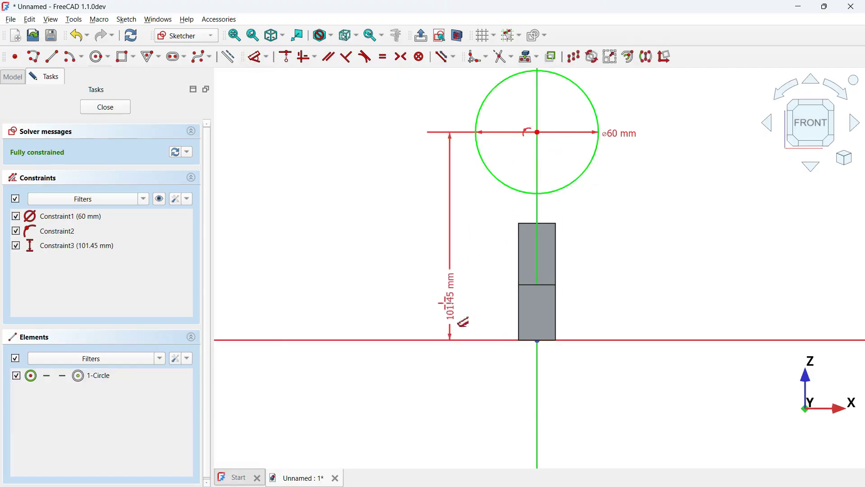
left_click(395, 260)
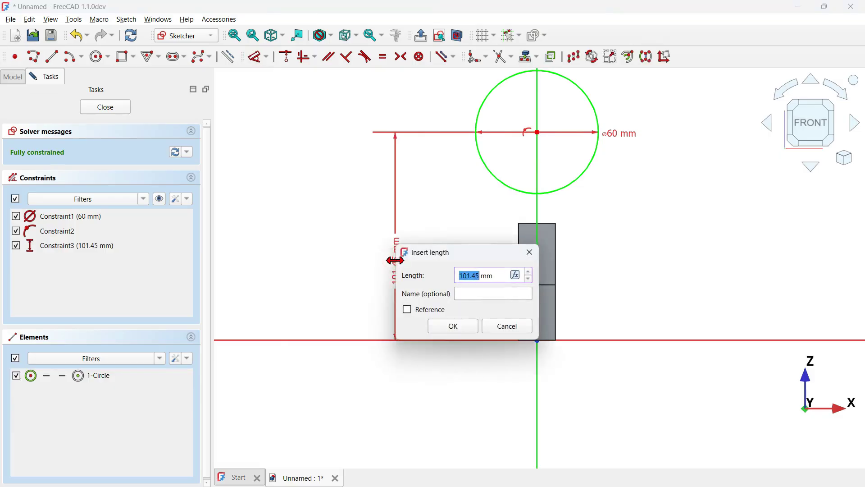
type("79.6")
key("Return")
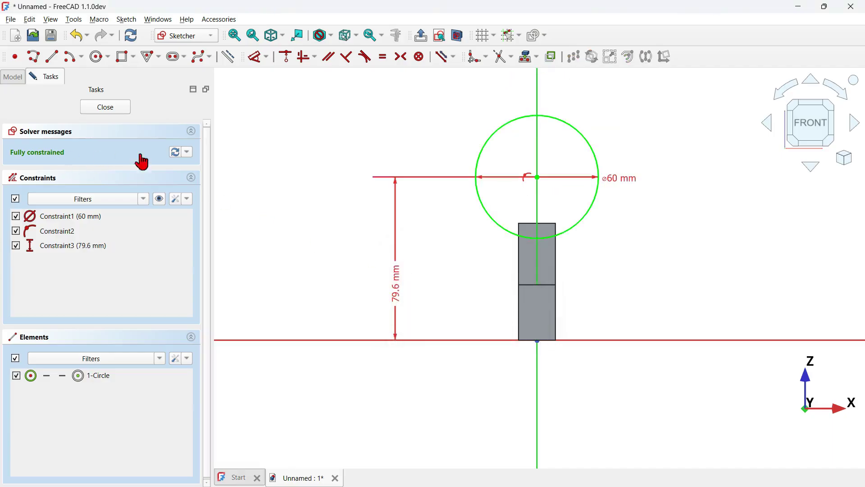
left_click(116, 111)
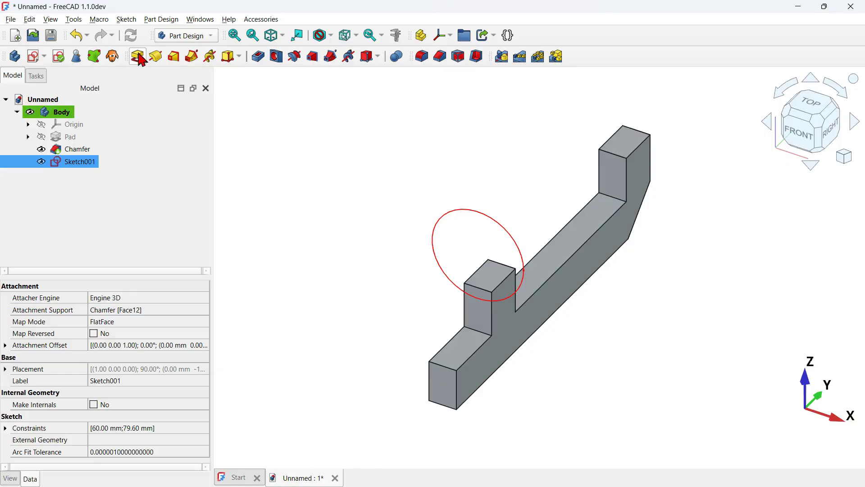
- Pad the 60 mm circle up to the opposite face of the inner upright
left_click(139, 55)
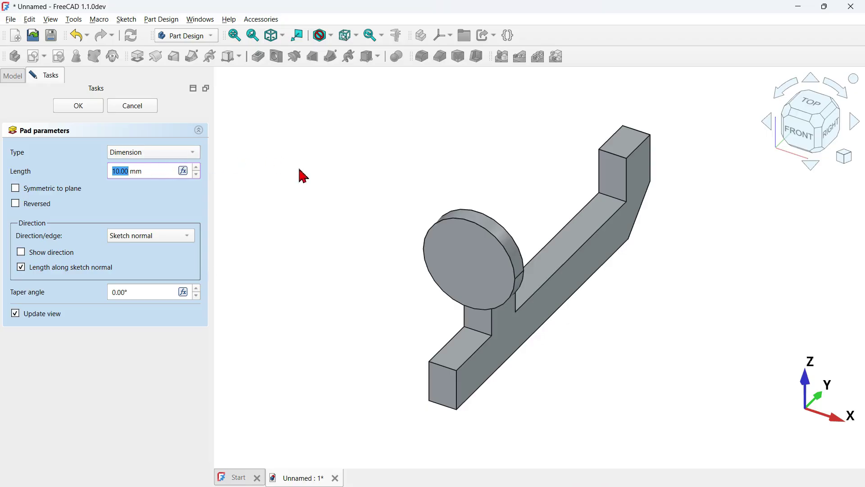
left_click(173, 155)
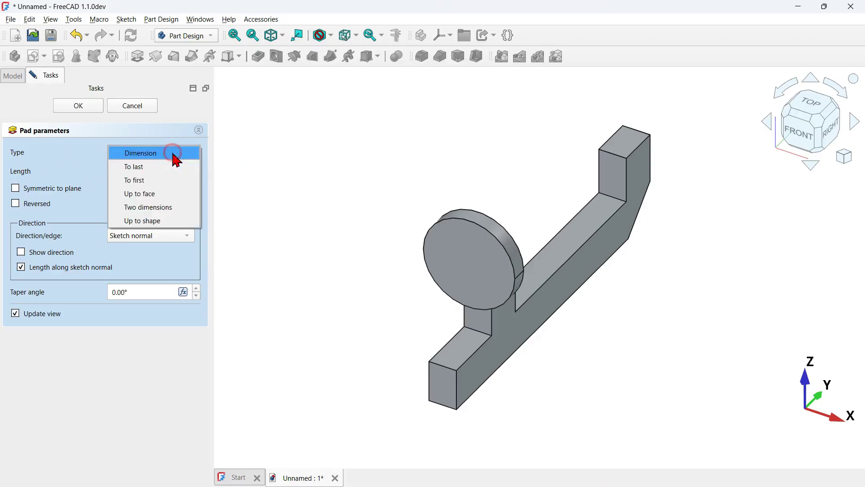
left_click(180, 194)
middle_click_drag(667, 351, 455, 342)
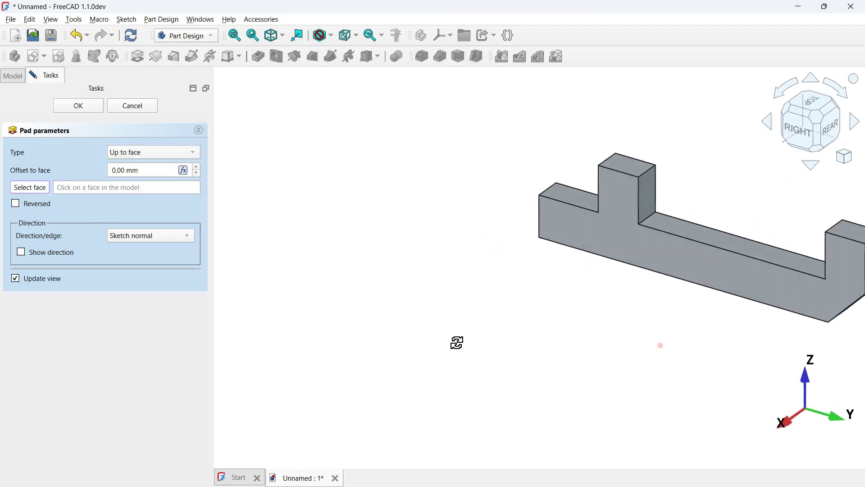
scroll(704, 156, "up", 5)
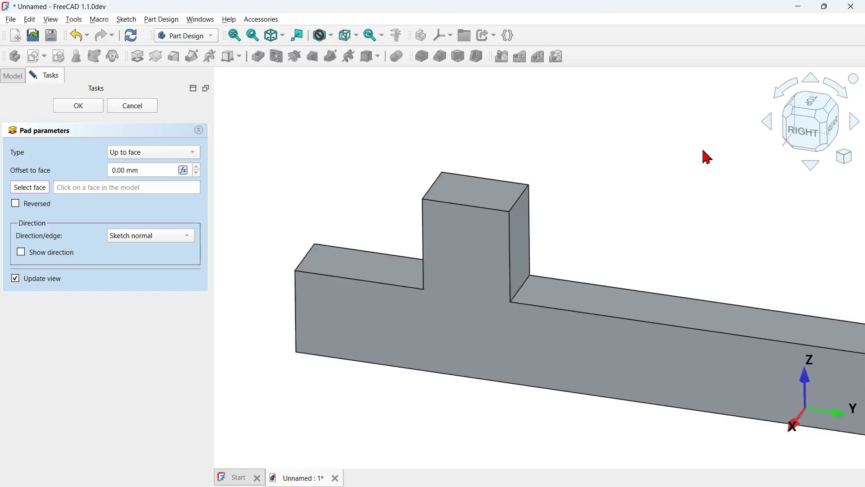
left_click(451, 280)
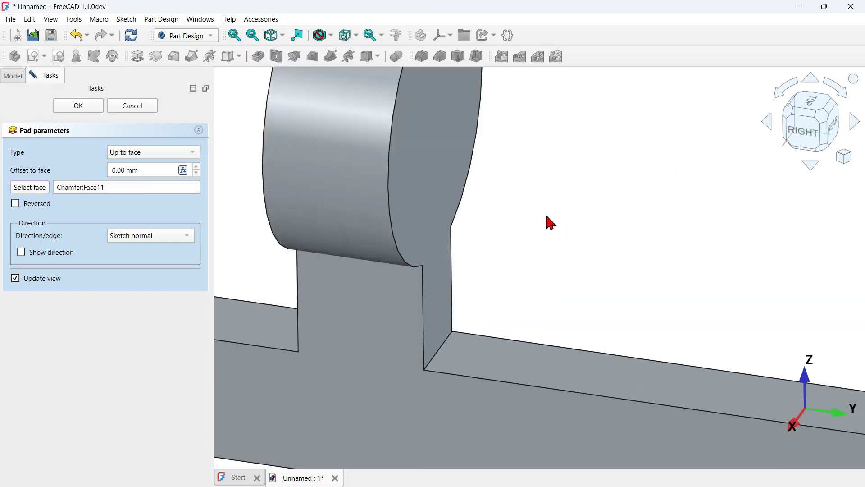
scroll(548, 222, "down", 5)
middle_click_drag(480, 257, 421, 222)
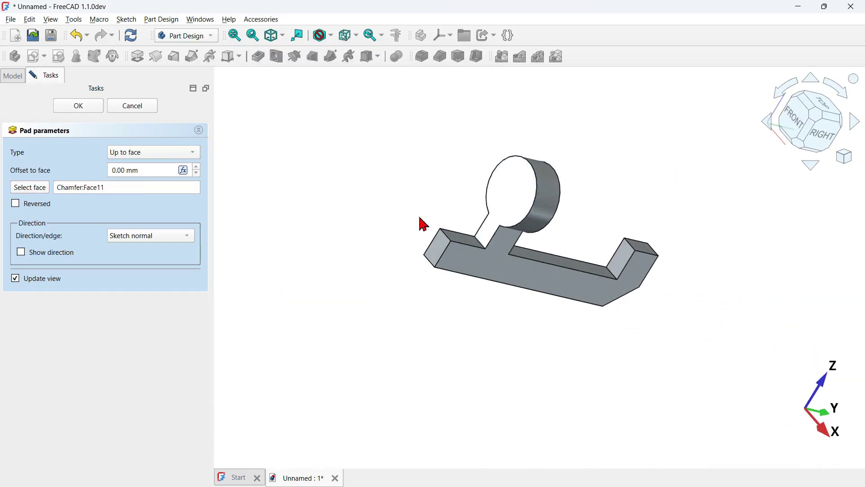
left_click(93, 106)
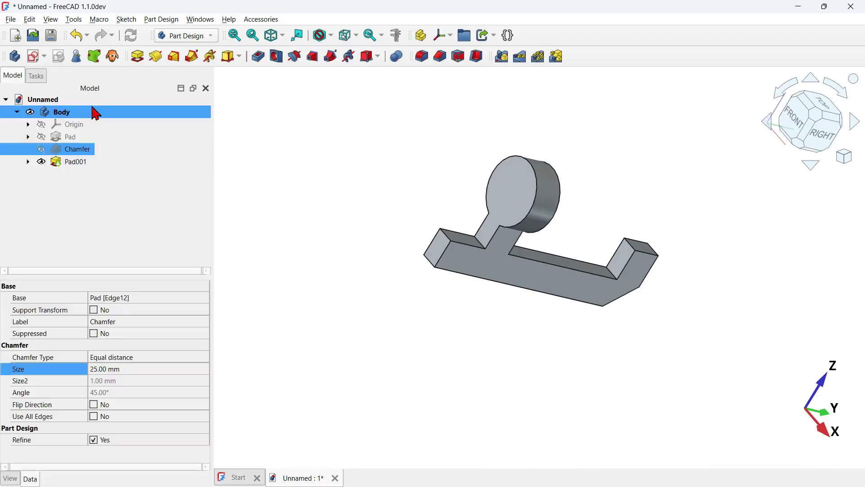
left_click(356, 234)
- Start a linear pattern of the round ring pad and set its direction to the base Y axis
key("0")
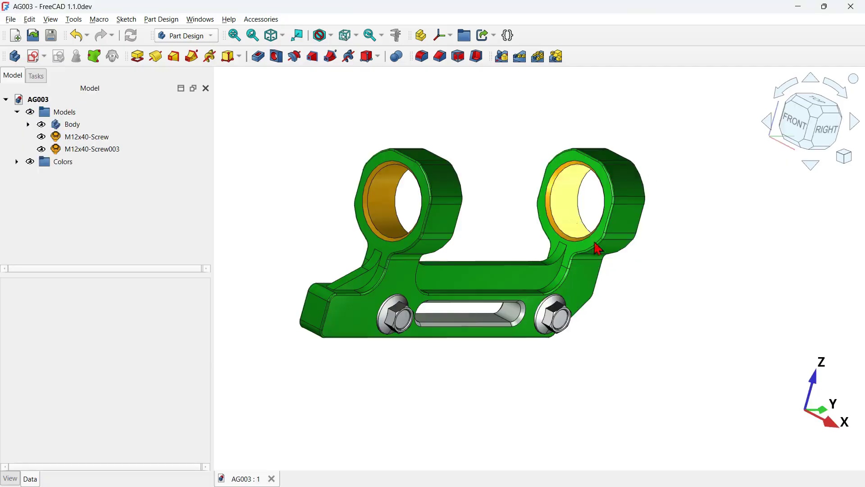
middle_click_drag(644, 247, 620, 237)
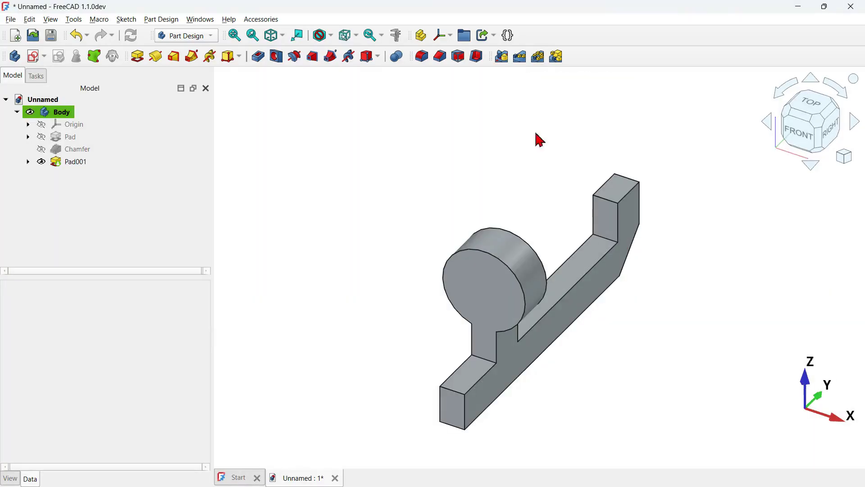
left_click(78, 163)
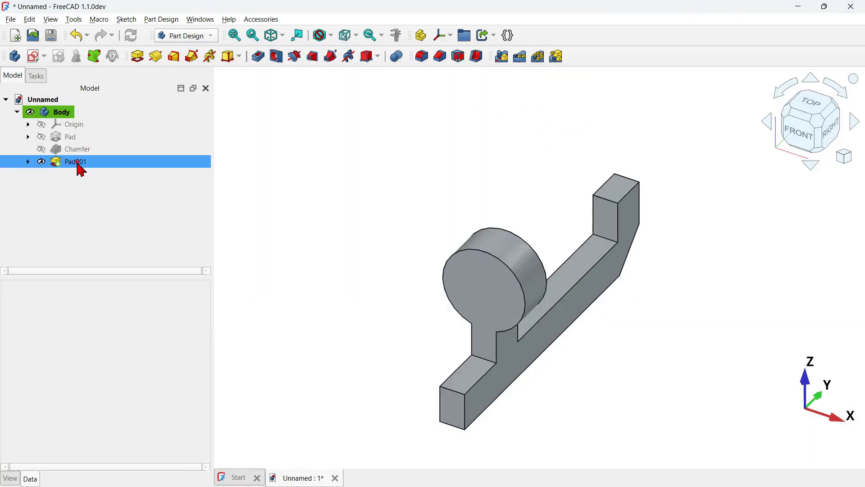
left_click(520, 63)
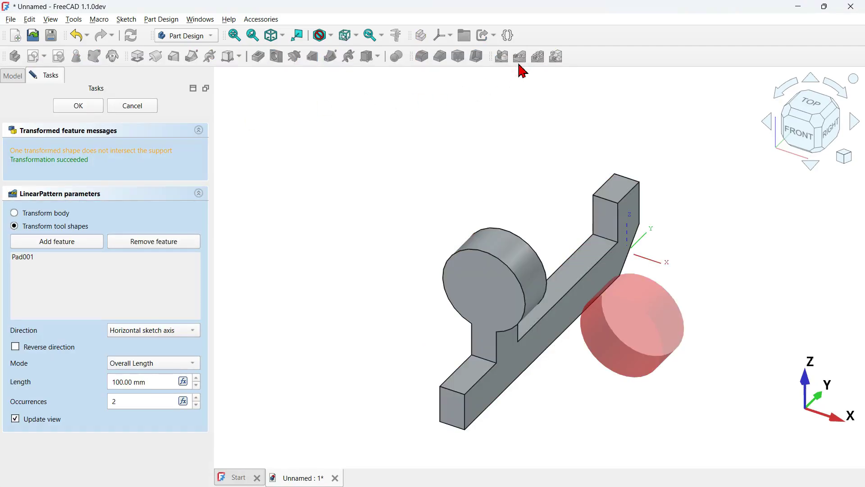
middle_click_drag(556, 250, 623, 252)
middle_click_drag(658, 317, 683, 354)
middle_click_drag(618, 350, 492, 329)
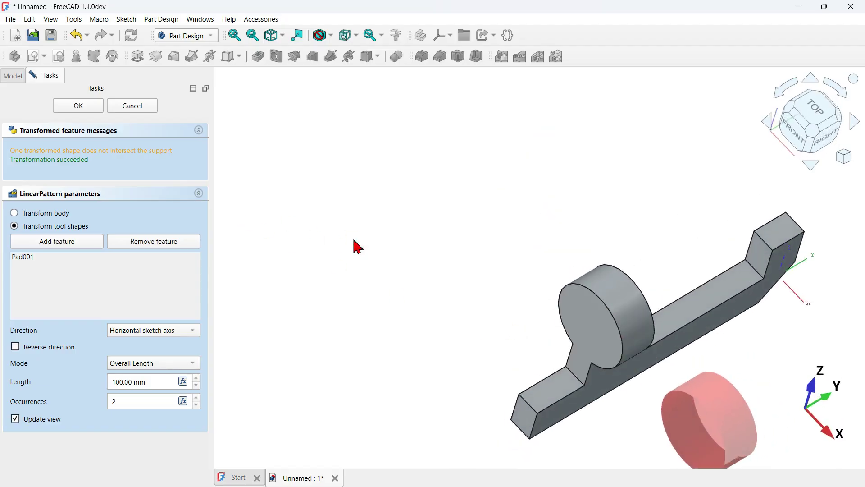
key("0")
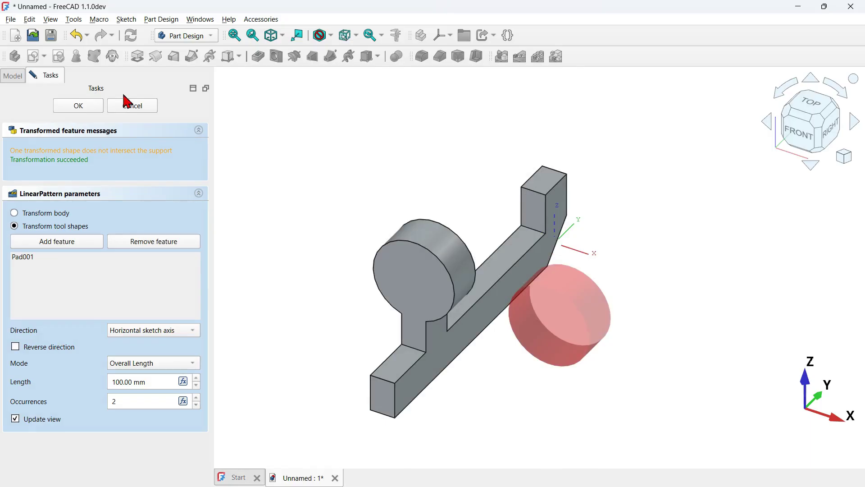
left_click(185, 336)
left_click(149, 358)
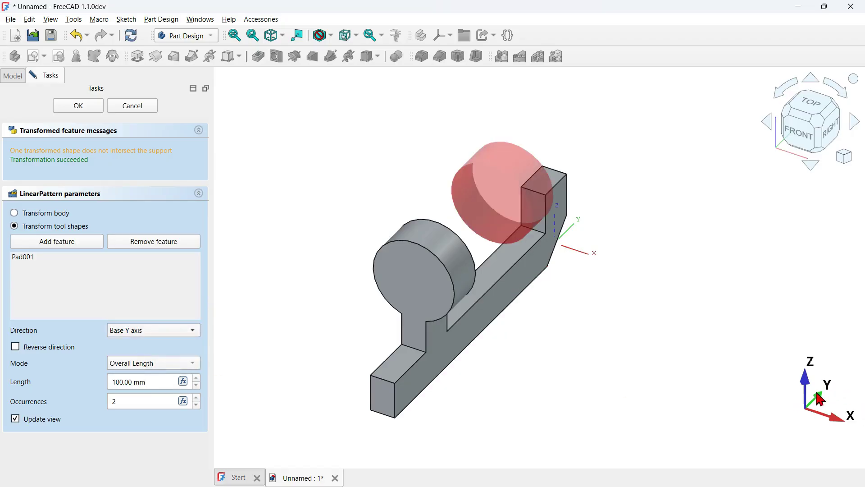
- Set the linear pattern's overall length to 180-27 mm, placing the second disc on the end upright, and finish the pattern
left_click(836, 137)
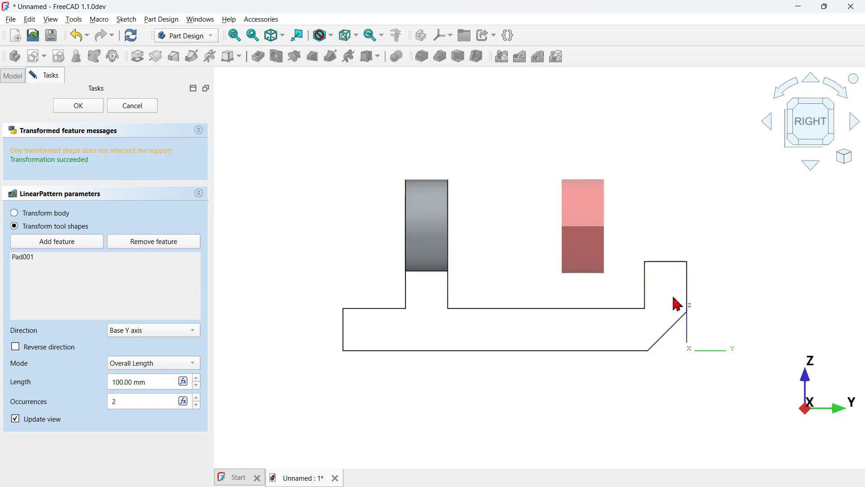
scroll(679, 251, "up", 3)
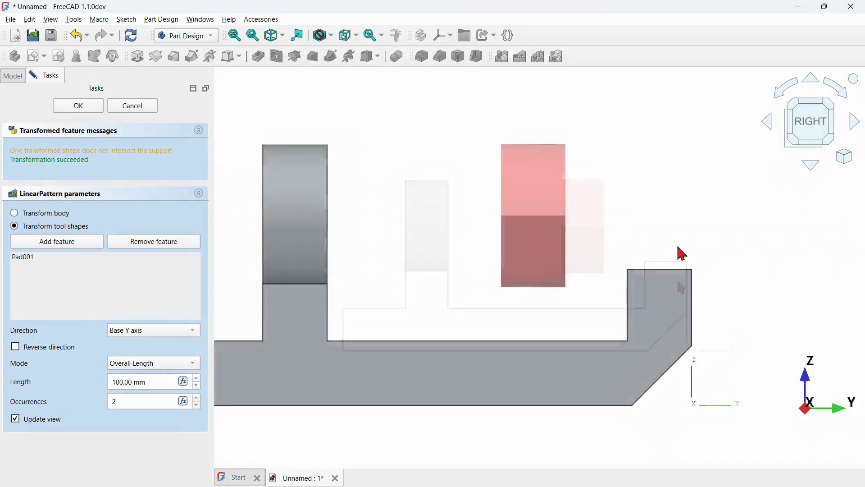
scroll(680, 251, "down", 2)
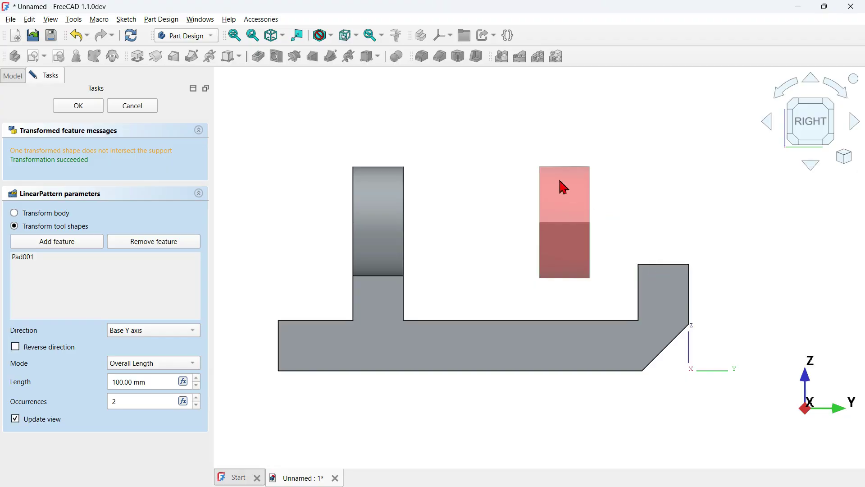
scroll(560, 185, "up", 1)
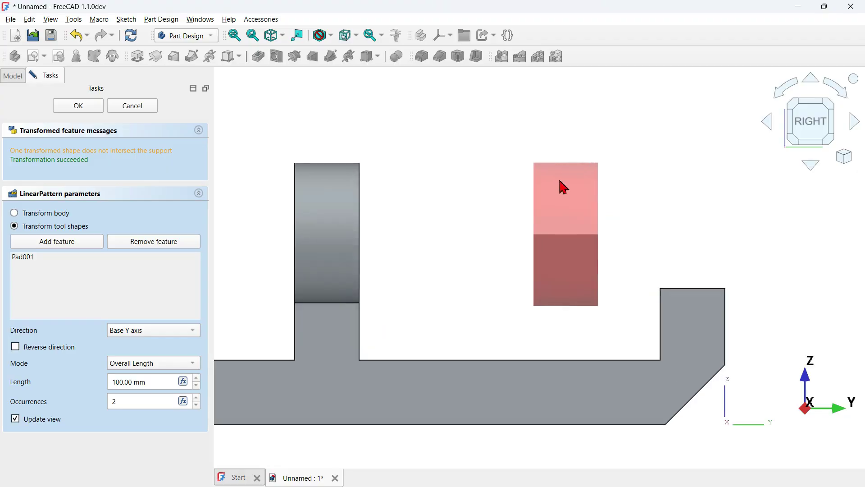
triple_click(146, 380)
type("1")
type("80-27")
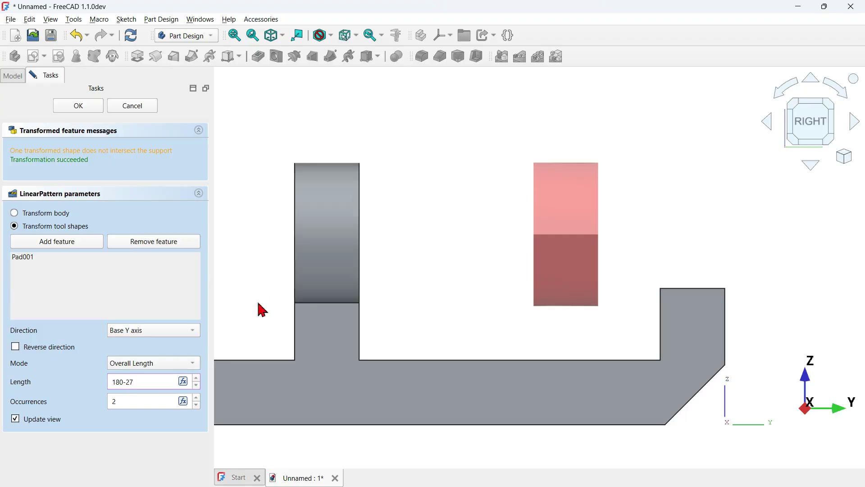
left_click(463, 170)
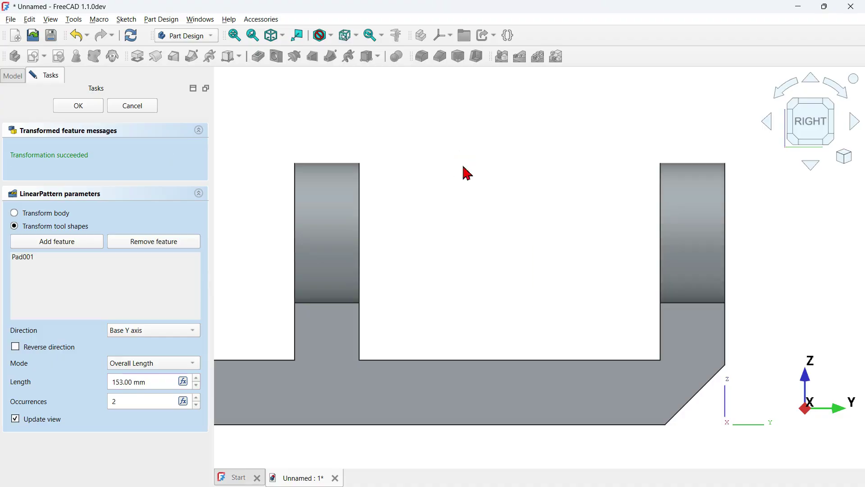
middle_click_drag(699, 233, 729, 253)
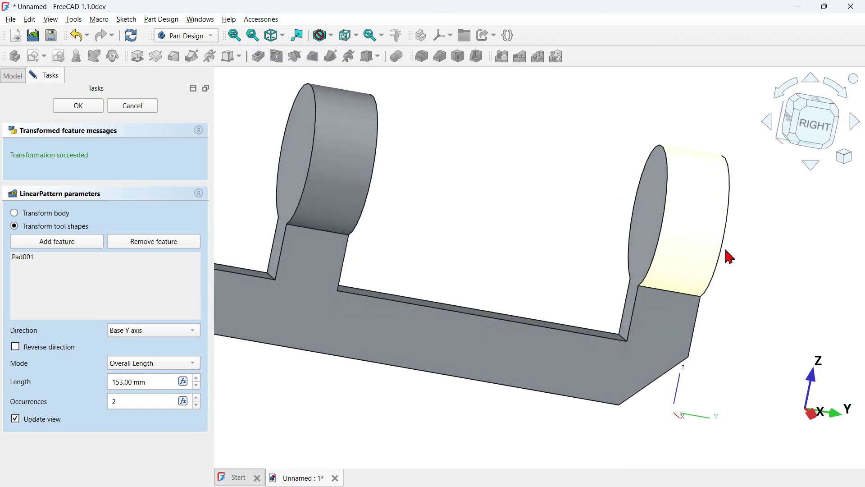
left_click(79, 105)
left_click(488, 227)
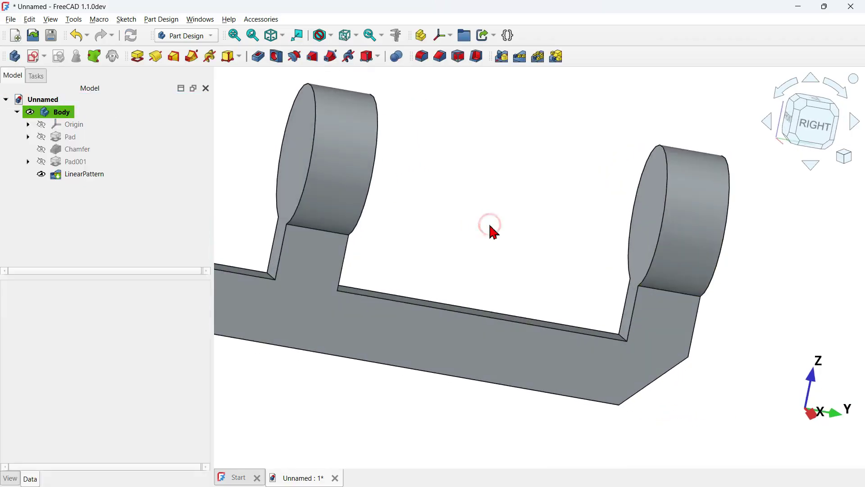
- Return from the AG003 reference model to the unnamed document and switch its display to wireframe
key("0")
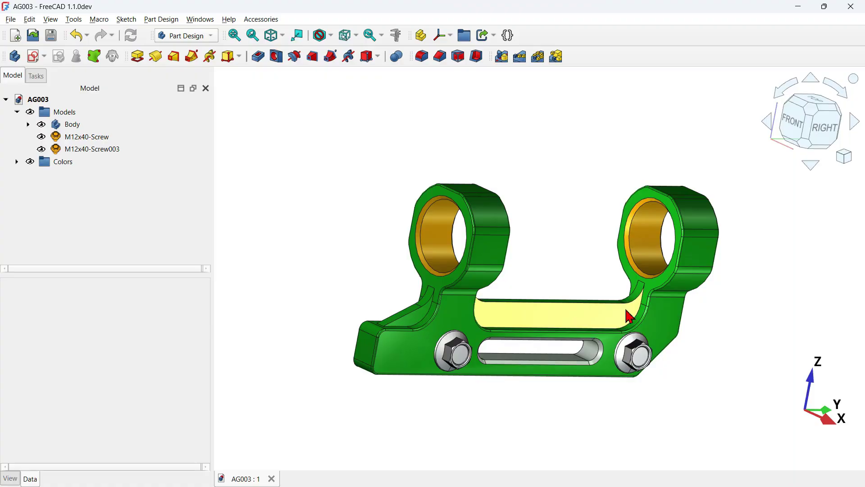
key("alt+Tab")
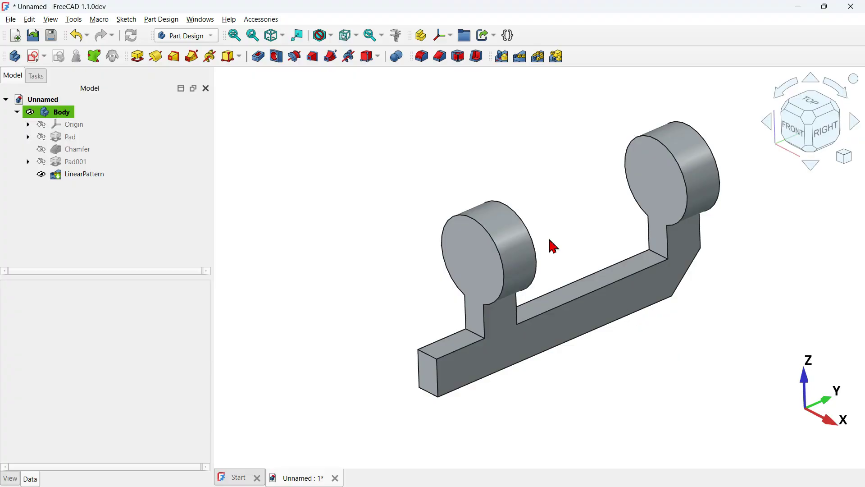
left_click(332, 37)
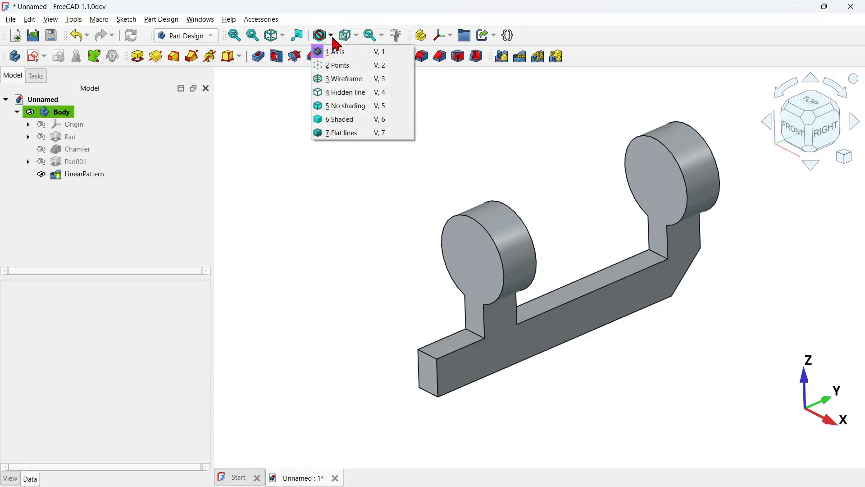
left_click(388, 80)
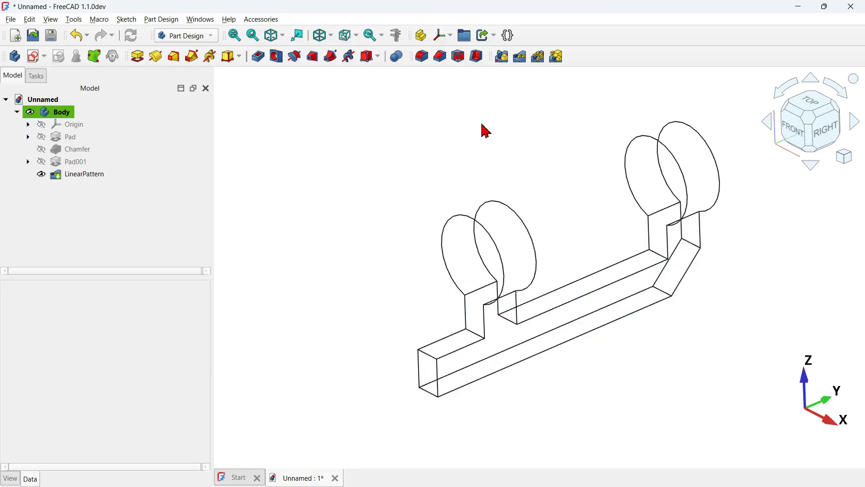
mouse_move(569, 223)
middle_mouse_down()
mouse_move(612, 237)
mouse_move(566, 224)
middle_mouse_up()
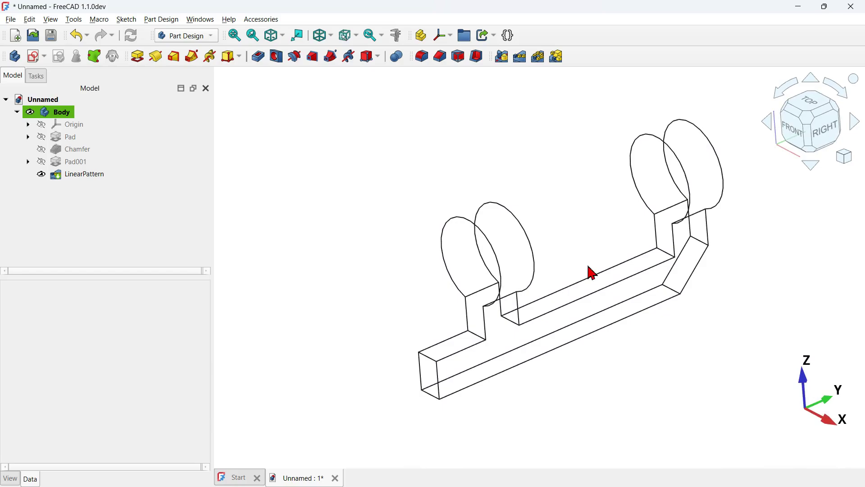
scroll(593, 272, "up", 2)
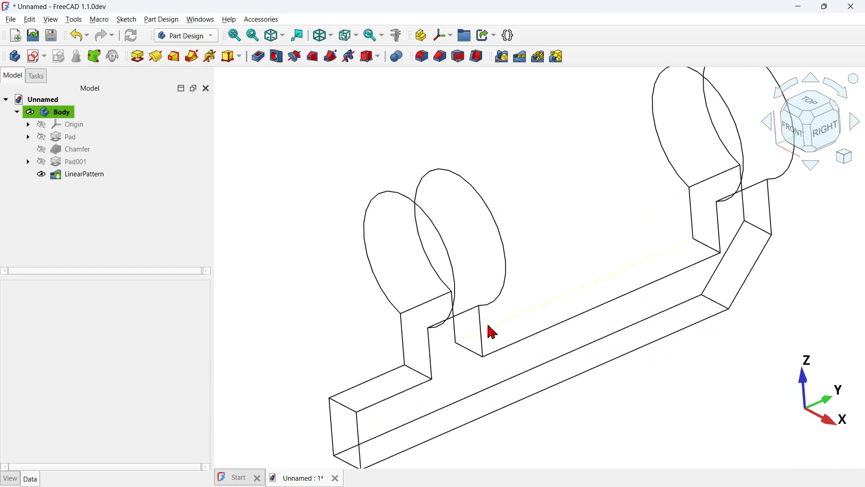
- Fillet the three inner corner edges where the uprights meet the base with a 15 mm radius and restore the shaded display with edges
left_click(416, 369)
left_click(469, 350, "ctrl")
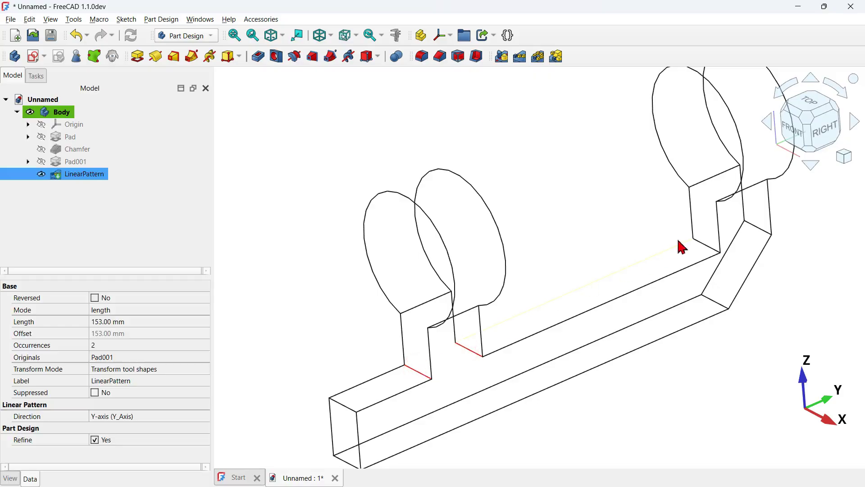
left_click(422, 56)
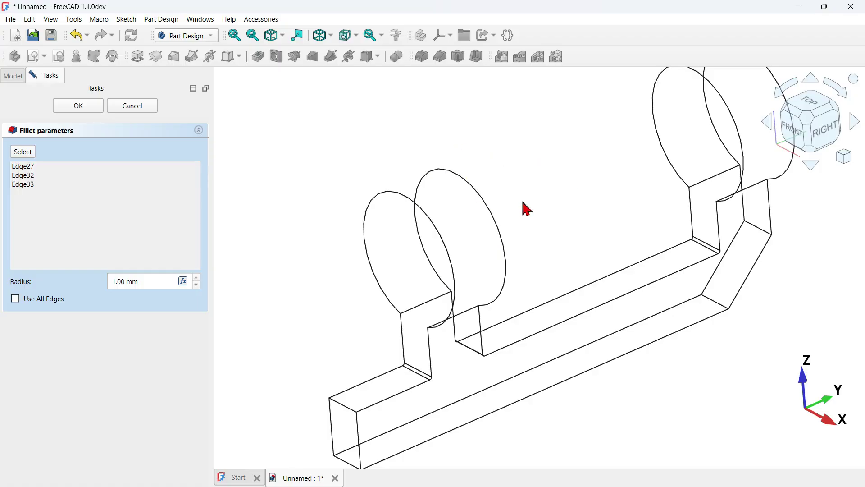
key("v")
key("1")
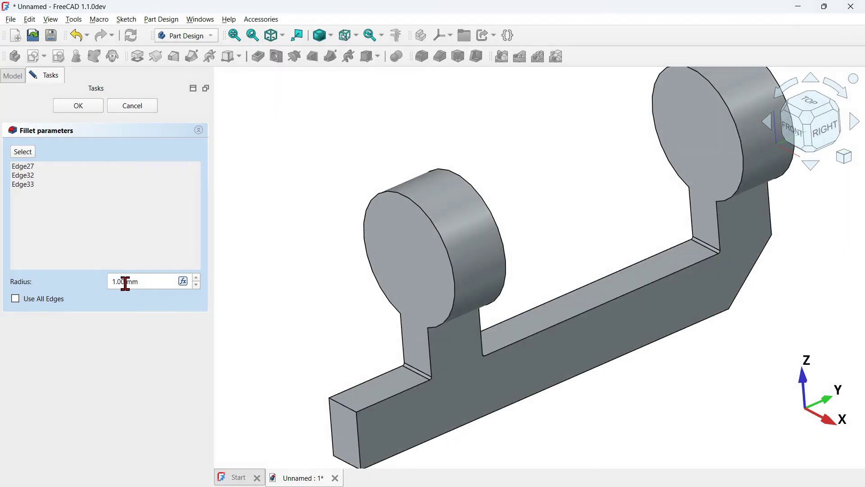
triple_click(125, 281)
type("15")
left_click(290, 192)
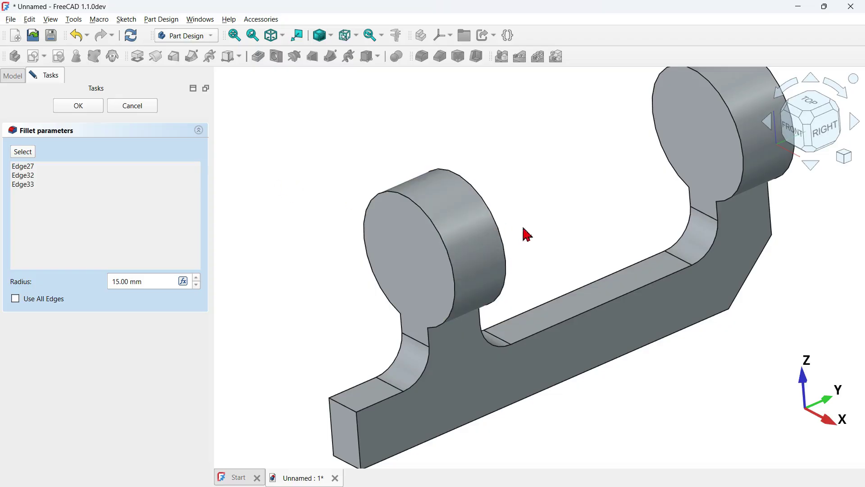
left_click(99, 106)
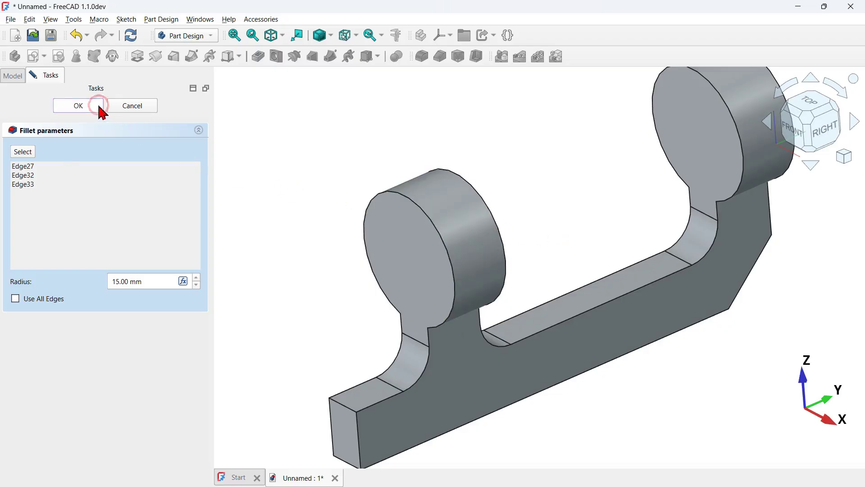
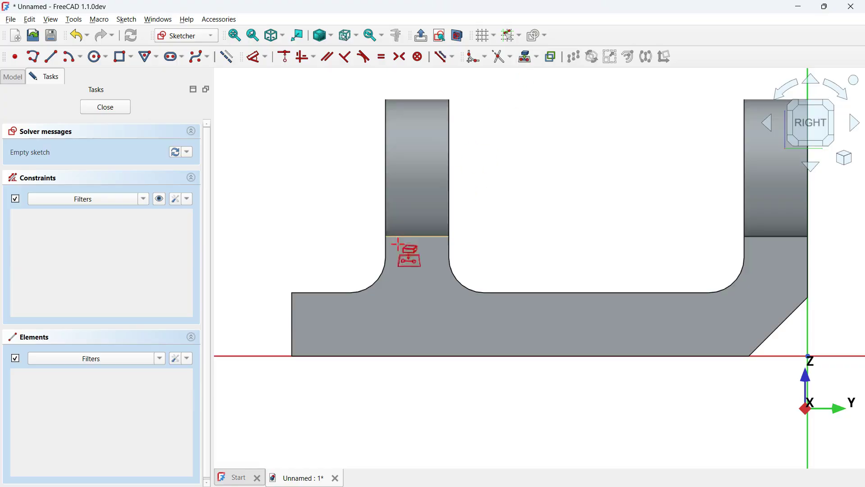
- Project the three fillet arcs into the sketch as external geometry and toggle the sketch section view
left_click(374, 282)
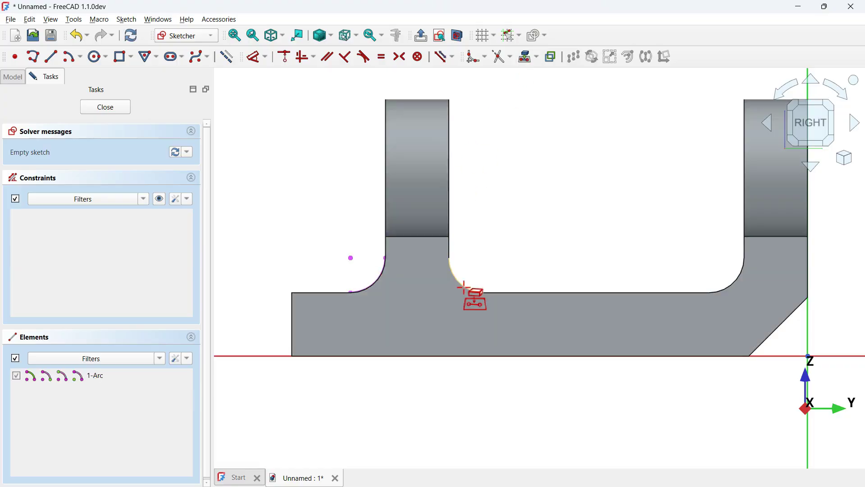
left_click(464, 288)
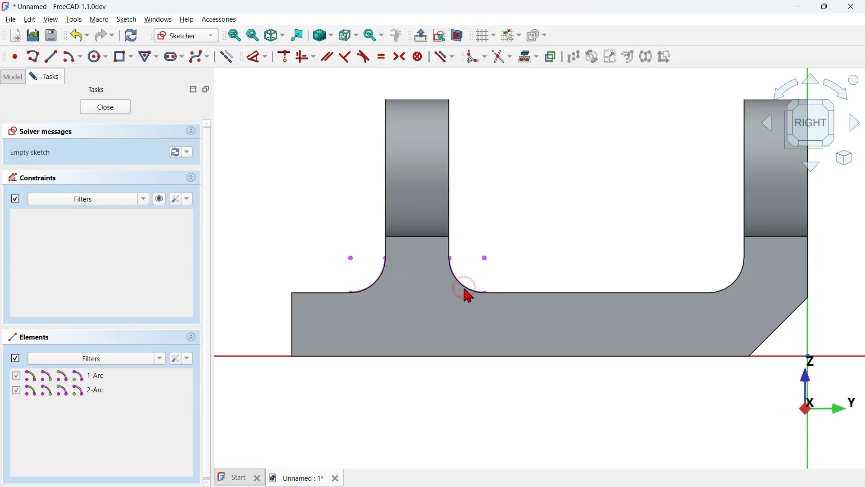
left_click(739, 282)
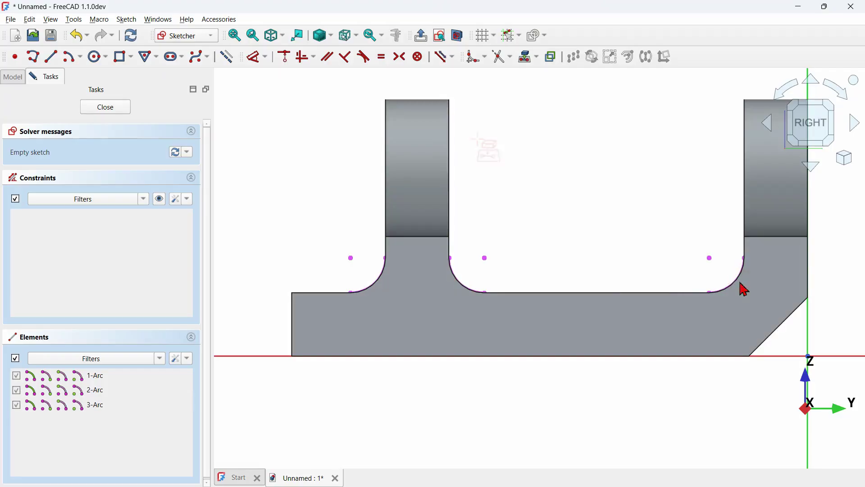
left_click(457, 36)
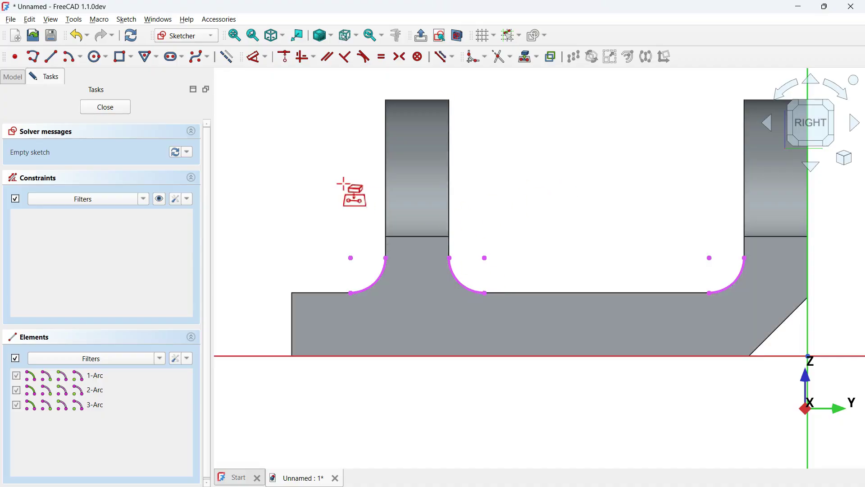
- Draw a rectangle from the upper end of the middle fillet arc down into the base, ending at about (-40.3, 16.6) mm
left_click(225, 59)
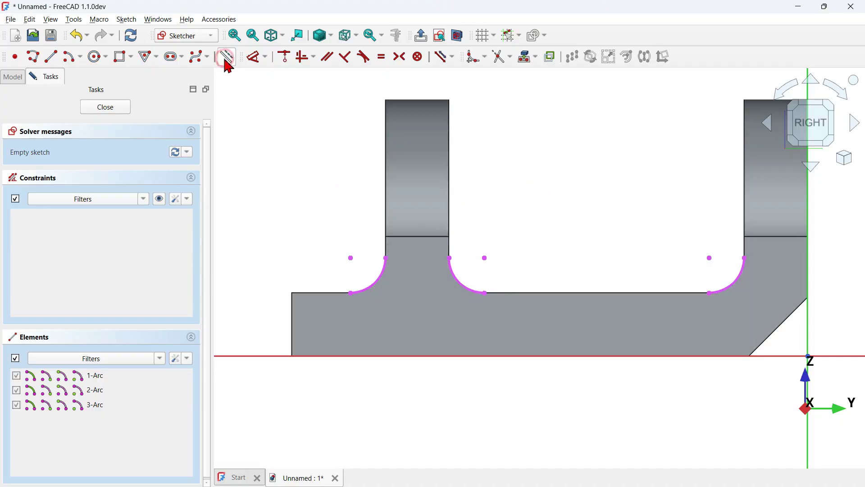
left_click(120, 58)
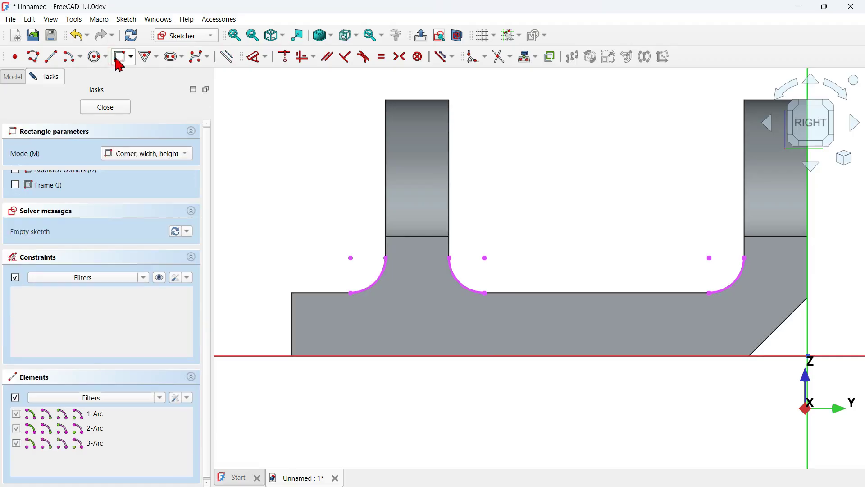
left_click(450, 257)
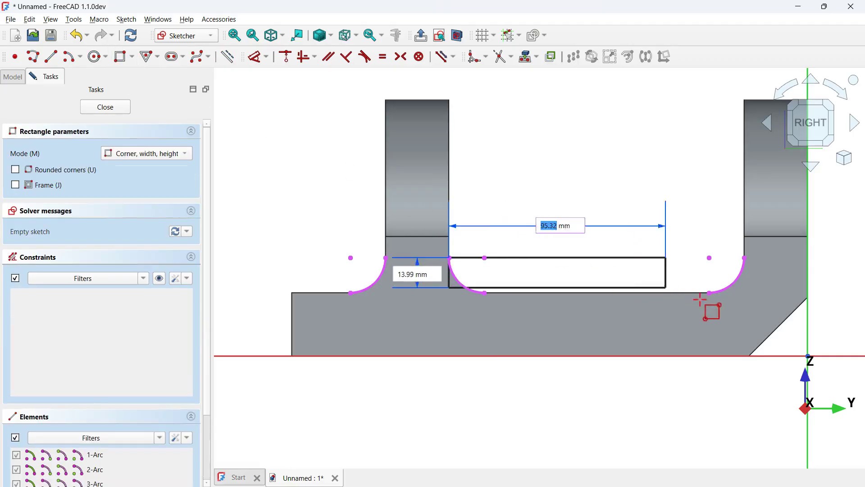
left_click(713, 317)
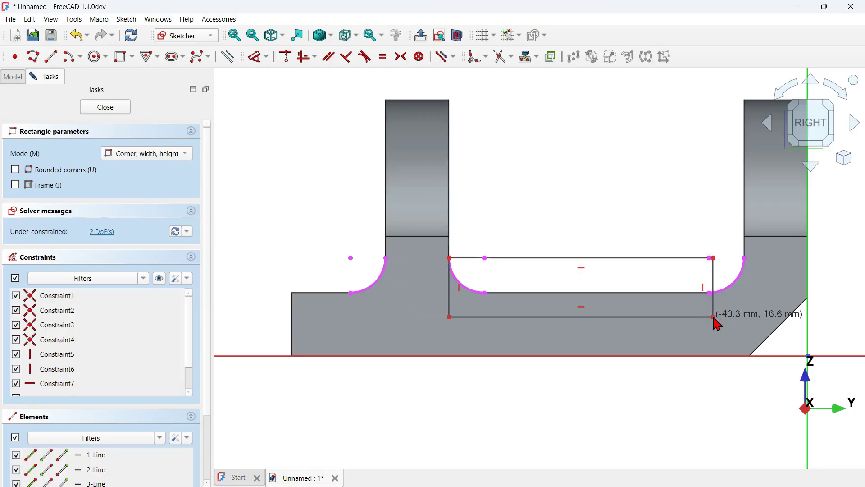
- Draw a sloped line from the outer fillet arc's upper end to the base's top edge and a horizontal line joining it to the arc's lower end
left_click(54, 57)
scroll(324, 270, "up", 4)
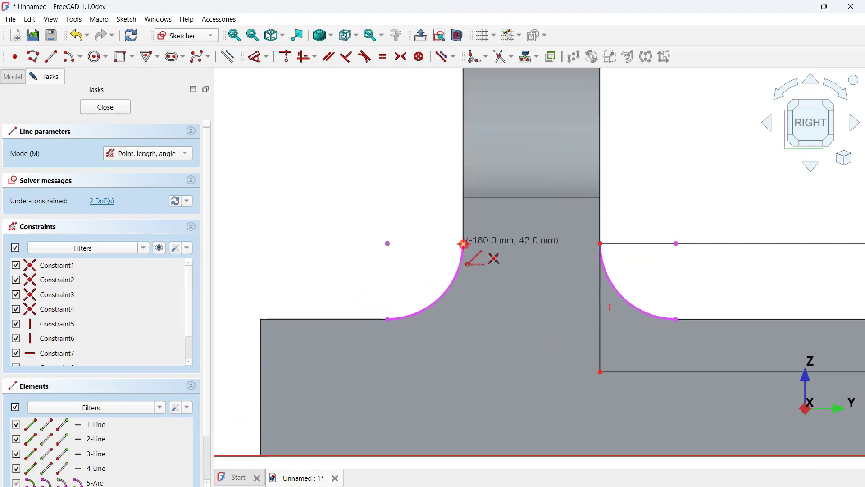
left_click(463, 244)
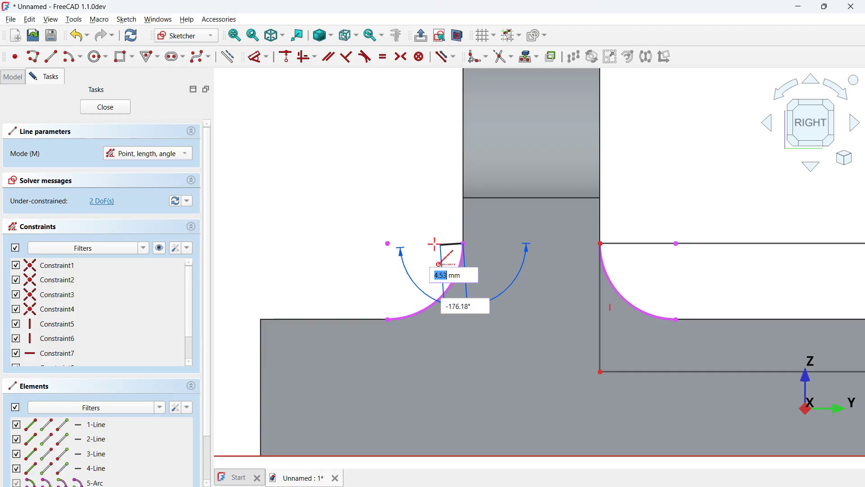
left_click(296, 319)
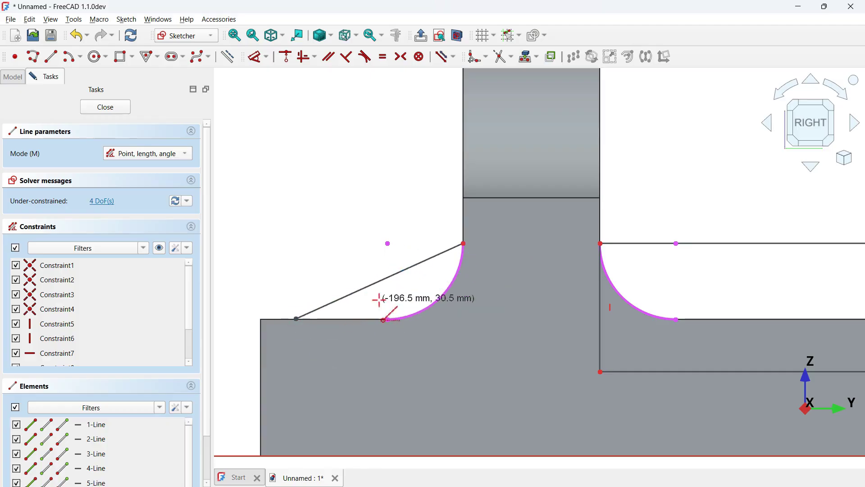
left_click(388, 317)
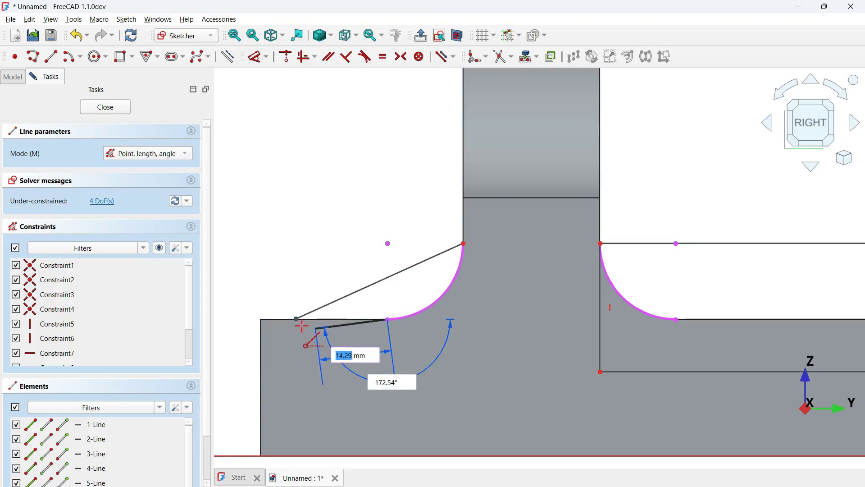
left_click(292, 318)
scroll(298, 239, "down", 2)
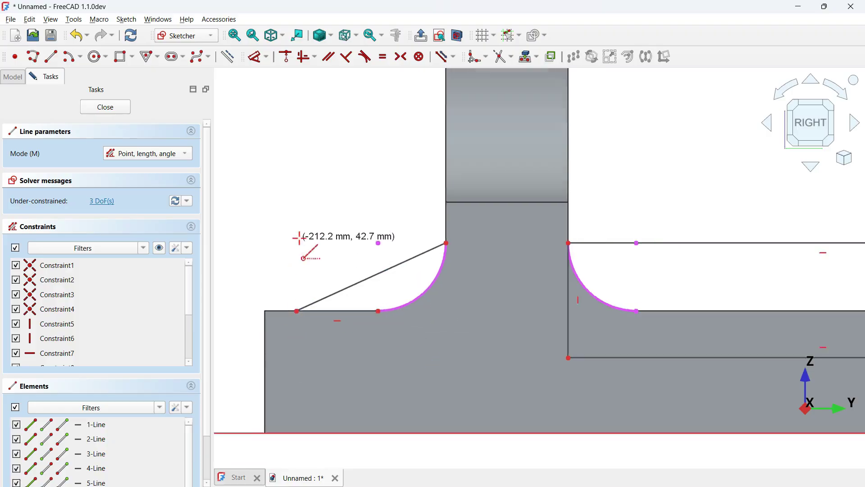
scroll(419, 279, "down", 3)
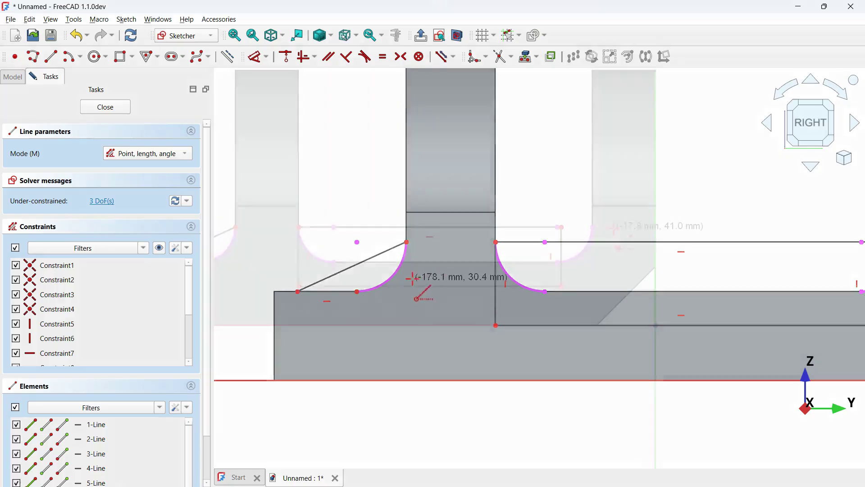
key("Escape")
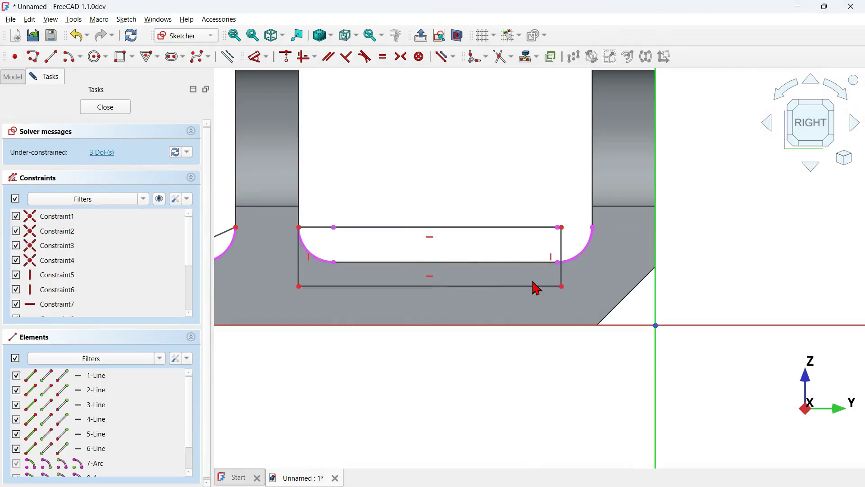
- Make the rectangle's free upper corner coincident with the upper end of the fillet arc at the chamfer-side upright
left_click_drag(561, 249, 520, 257)
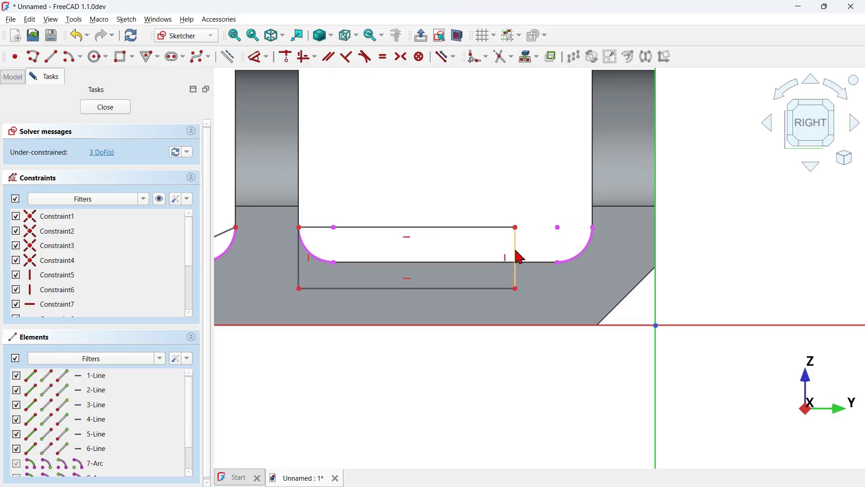
left_click(287, 60)
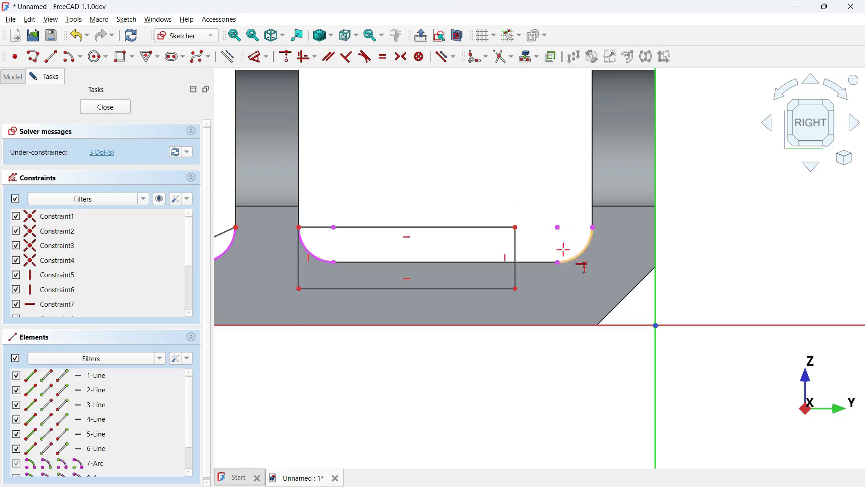
left_click(517, 227)
left_click(593, 227)
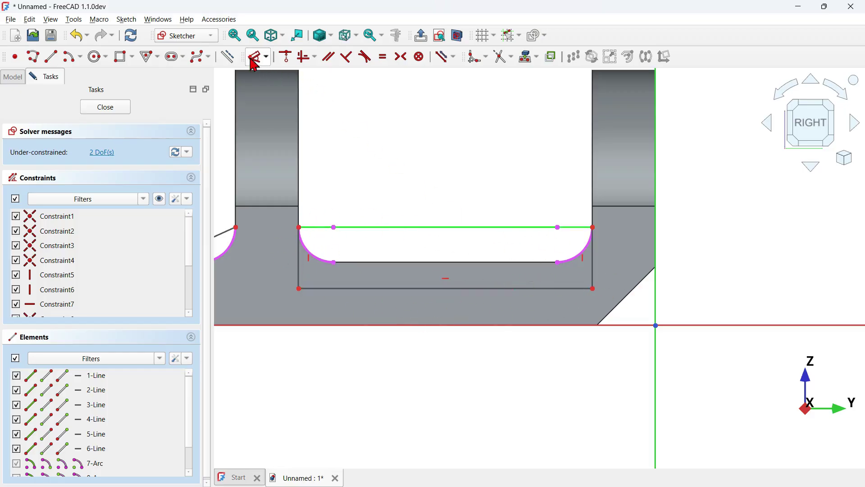
- Dimension the rectangle's vertical edge beside the chamfer-side upright to 26 mm
left_click(593, 265)
left_click(621, 263)
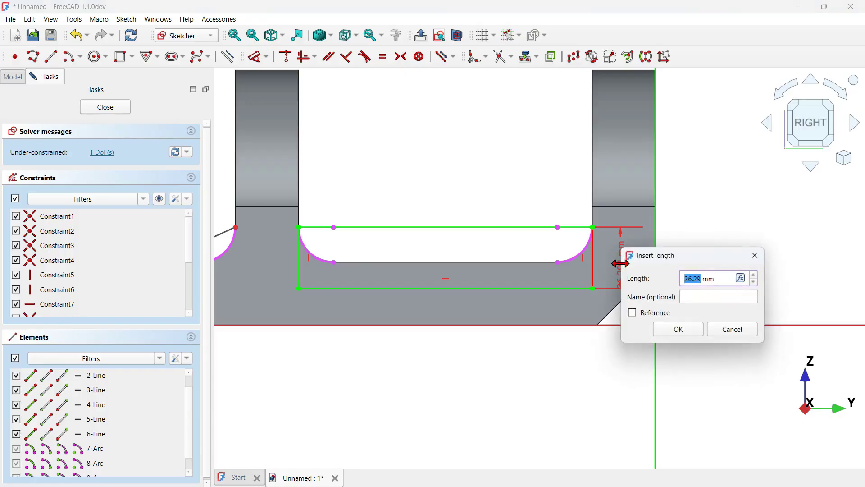
key("Return")
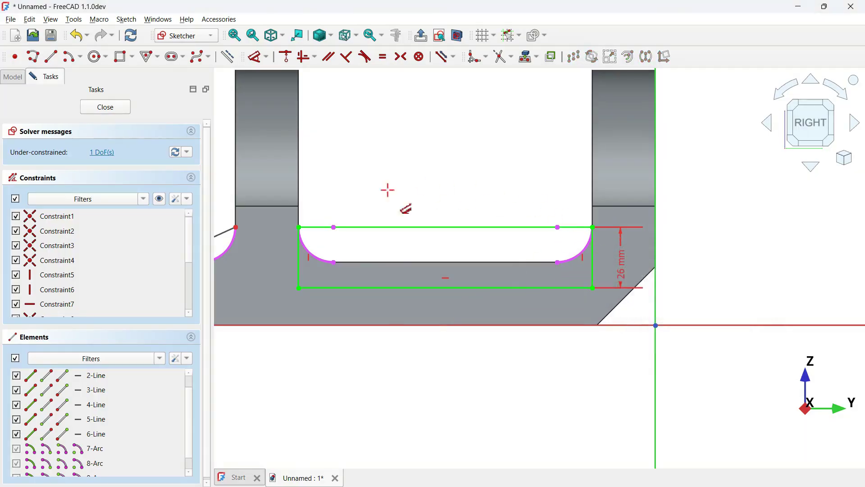
- Set the angle between the sloped and horizontal lines at the outer fillet to 25° and close the sketch
scroll(762, 204, "down", 2)
scroll(405, 247, "up", 6)
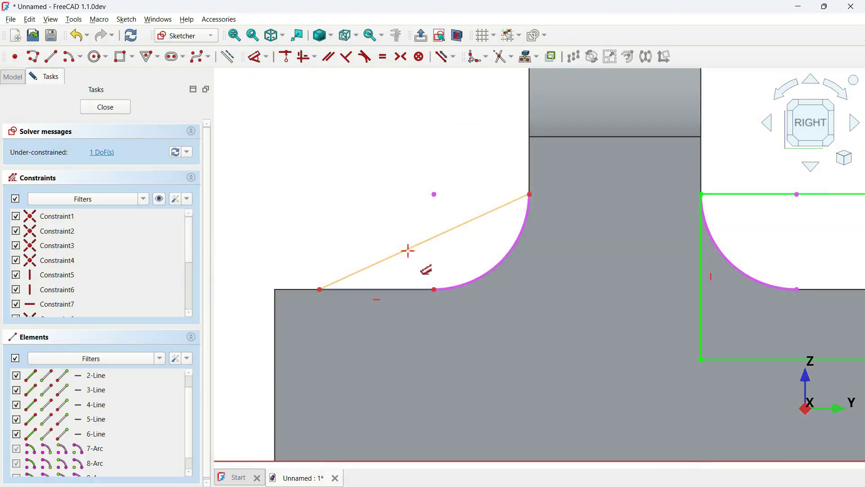
left_click(407, 253)
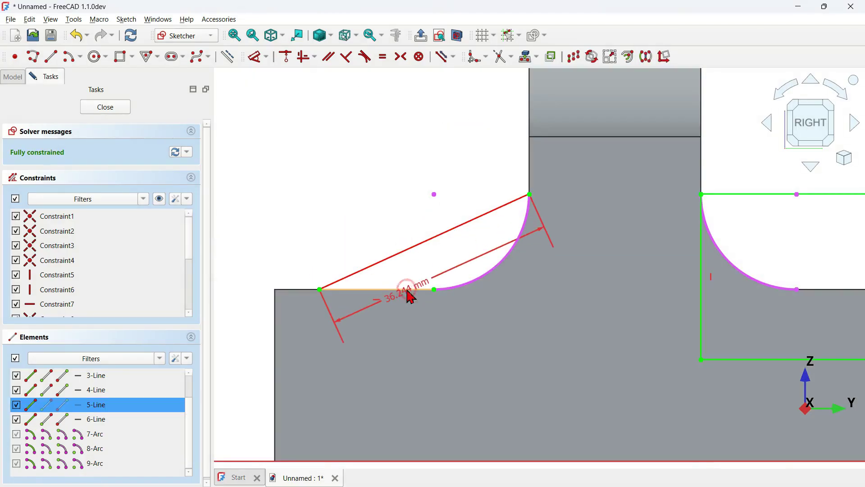
left_click(407, 289)
left_click(591, 234)
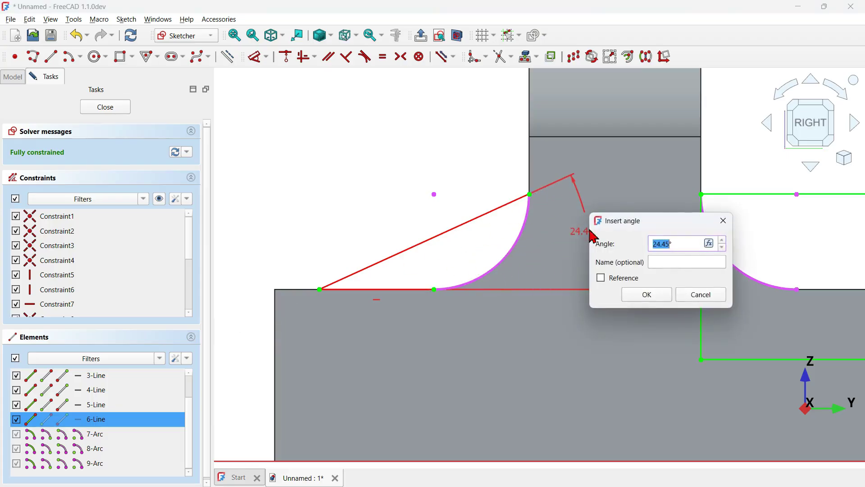
key("Return")
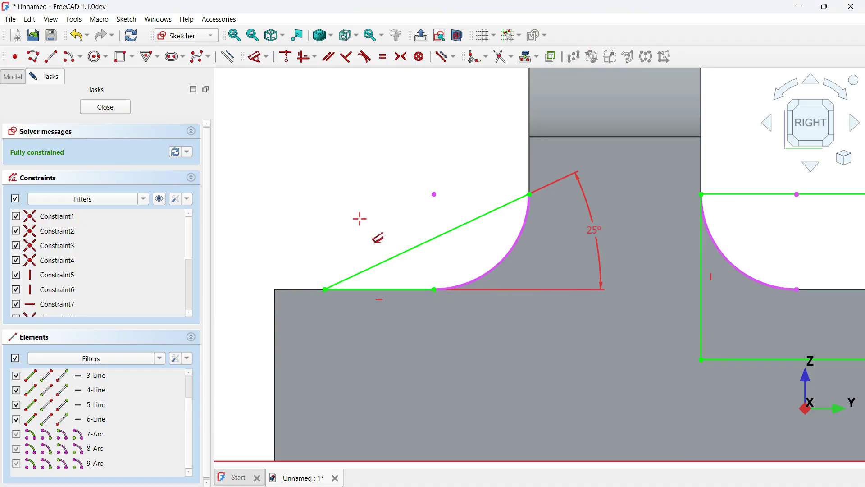
left_click(115, 111)
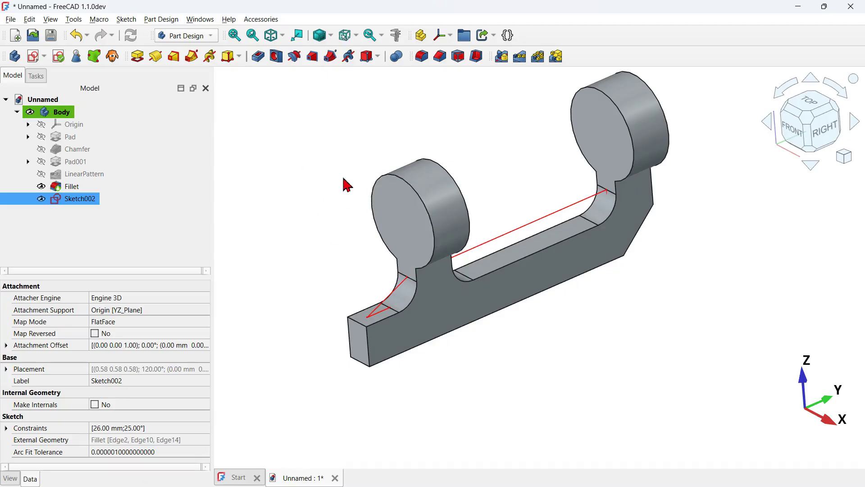
- Try to pad the side-detail sketch with a length of 10 mm along the sketch normal
left_click(138, 57)
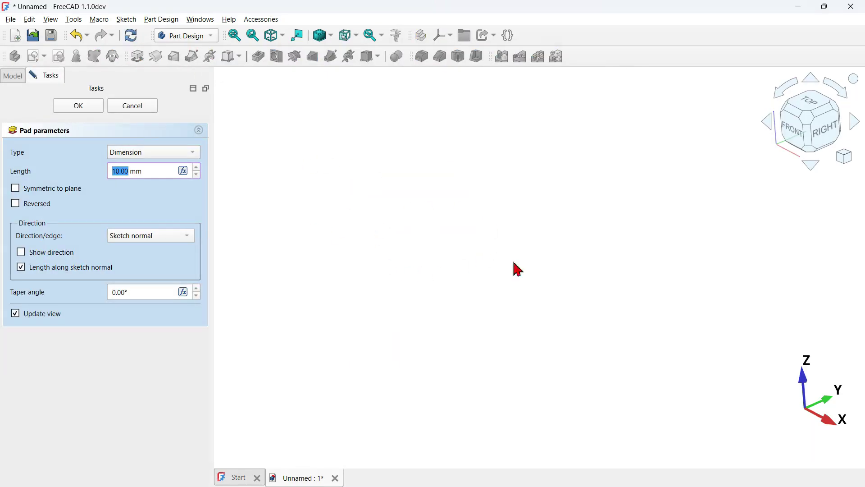
middle_click_drag(563, 288, 515, 267)
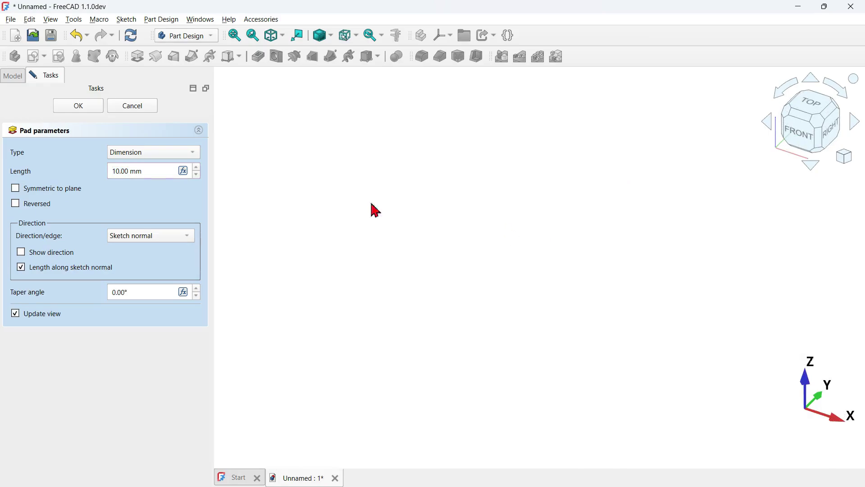
left_click(79, 107)
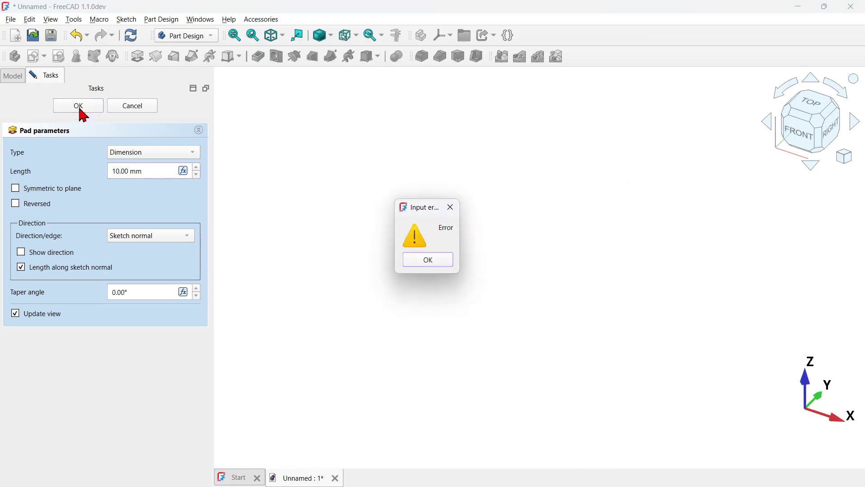
left_click(434, 260)
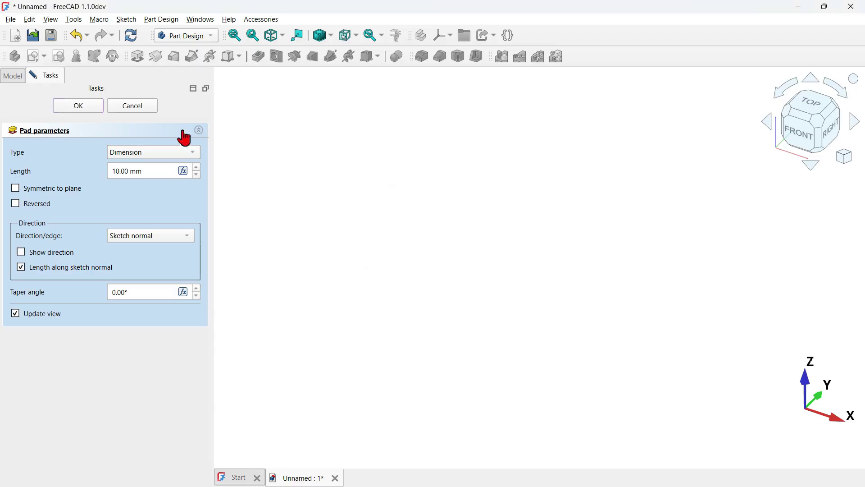
left_click(151, 108)
left_click(154, 113)
- Isolate Sketch002 by hiding the Fillet solid and examine its rectangle and angled lines for closed outlines
left_click(93, 198)
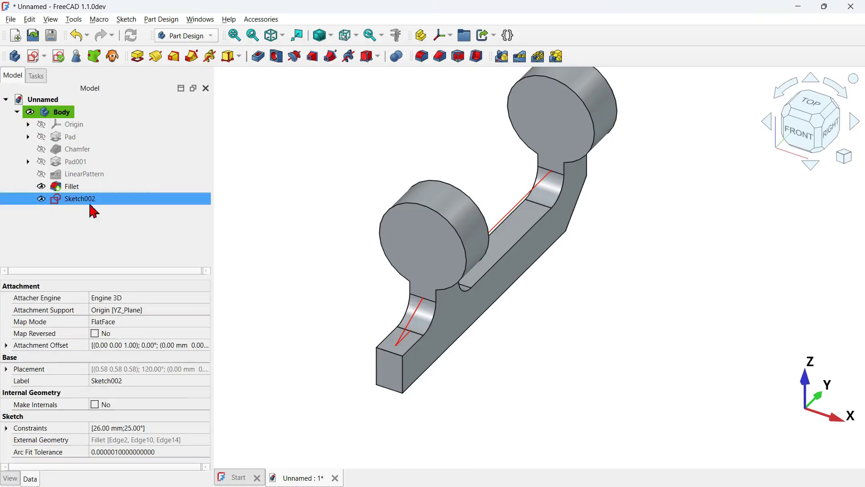
left_click(69, 187, "ctrl")
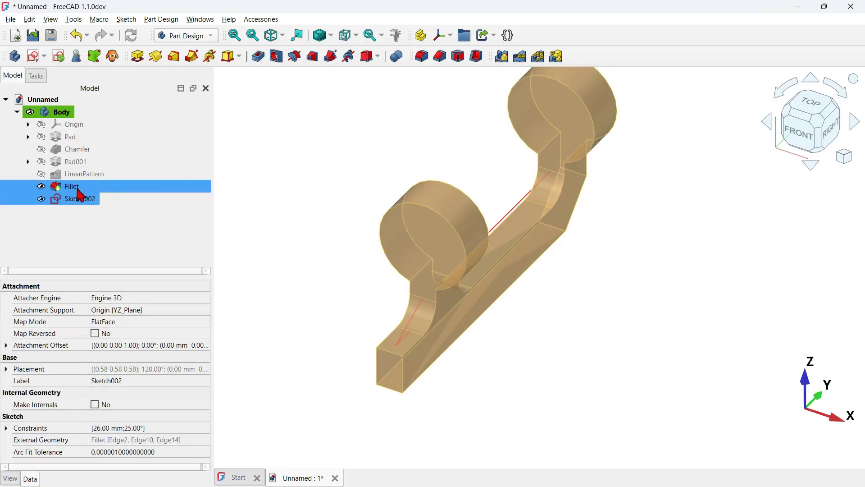
mouse_move(48, 199)
left_mouse_down()
mouse_move(90, 70)
mouse_move(40, 160)
mouse_move(45, 197)
left_mouse_up()
left_click(41, 187)
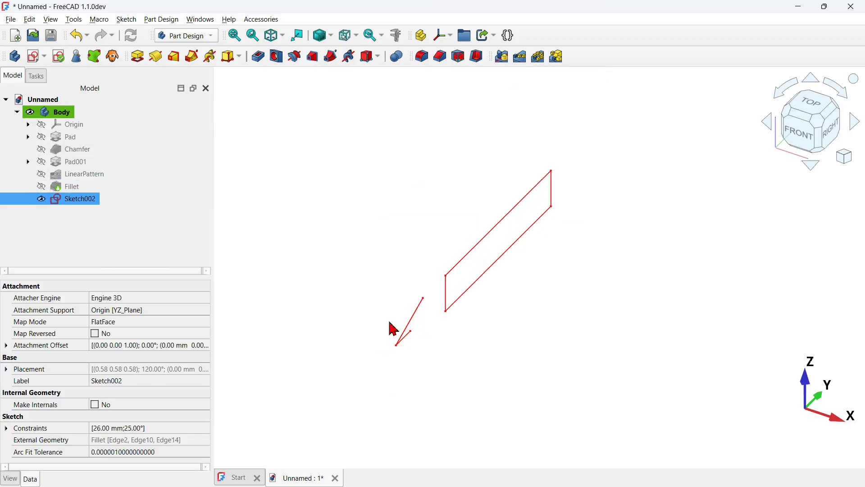
left_click(464, 347)
scroll(473, 318, "up", 2)
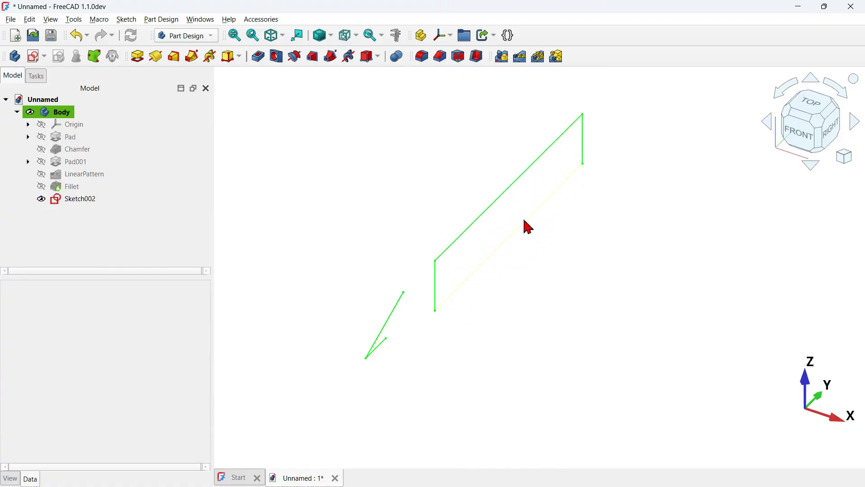
scroll(392, 351, "up", 2)
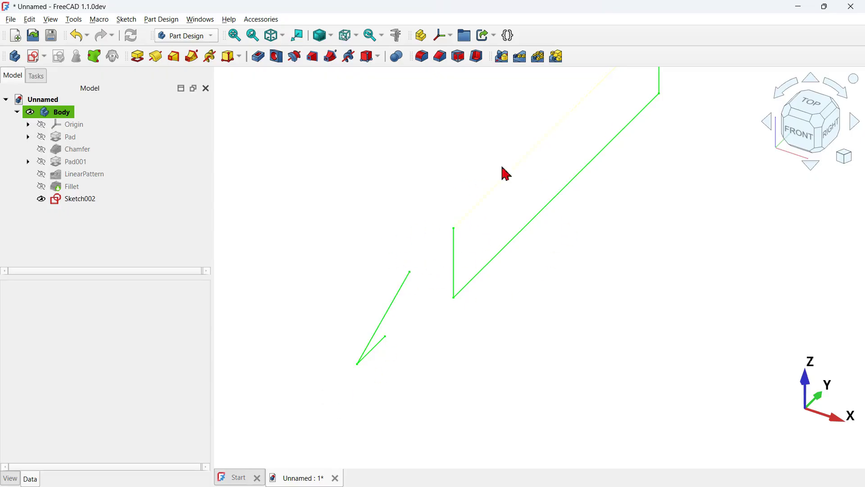
left_click(95, 199)
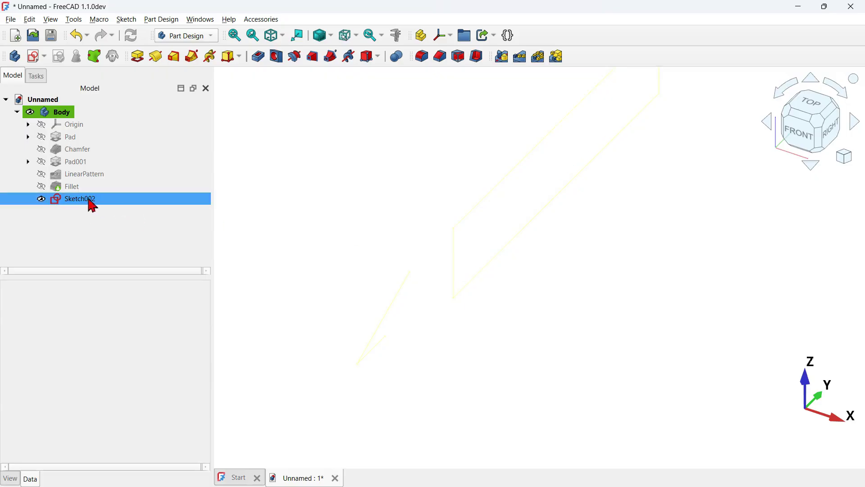
- Reopen Sketch002, switch the projected arc of the outer fillet from construction to normal geometry, and close the sketch
double_click(118, 203)
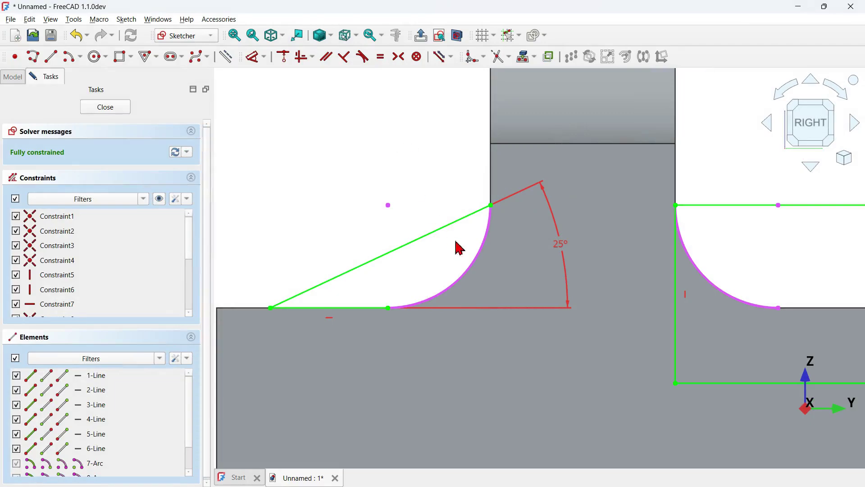
left_click(481, 260)
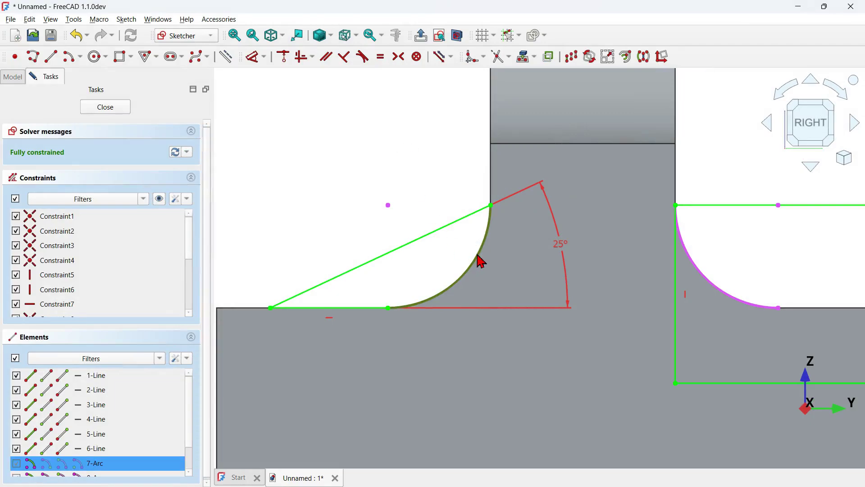
left_click(227, 57)
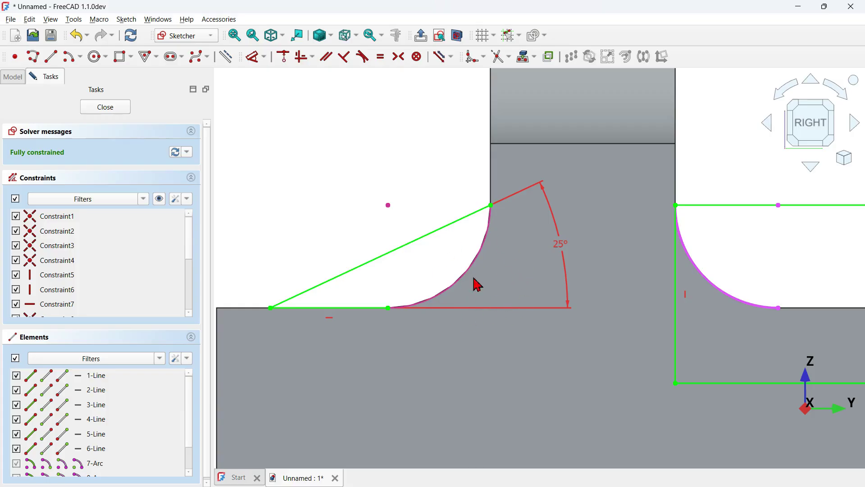
left_click(113, 108)
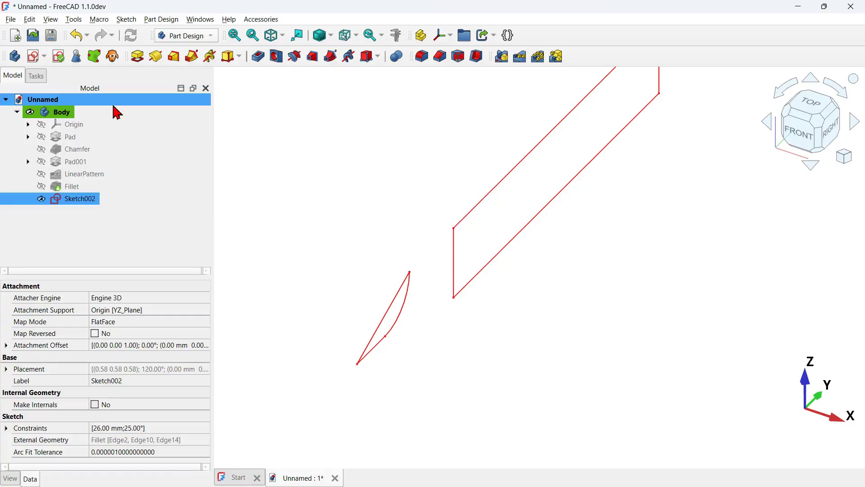
left_click(343, 232)
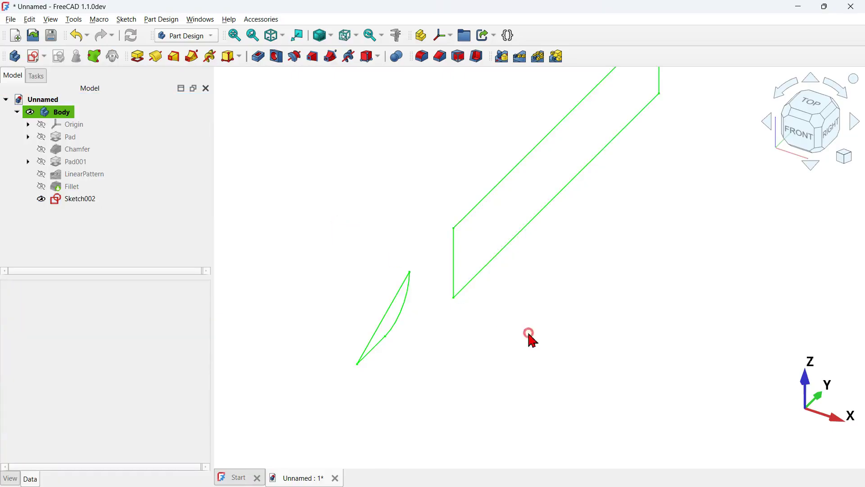
middle_click_drag(531, 338, 458, 324)
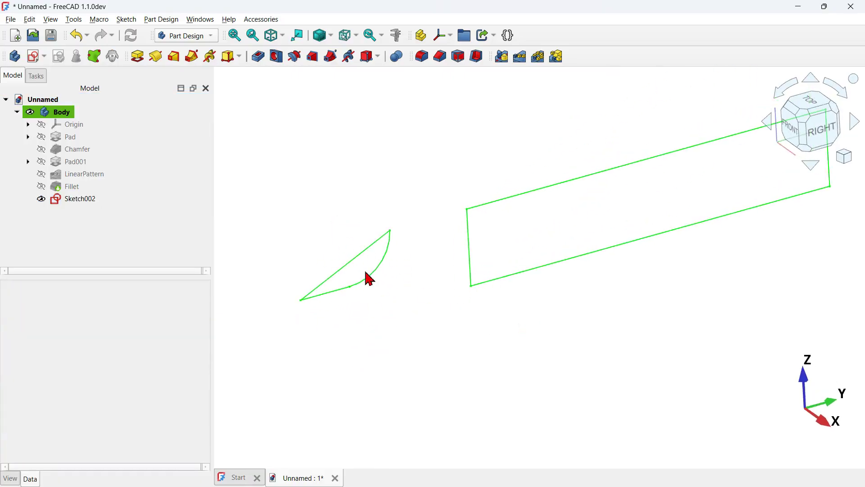
- Show the Fillet solid again and pad Sketch002 by 6 mm, symmetric to the sketch plane
left_click(42, 187)
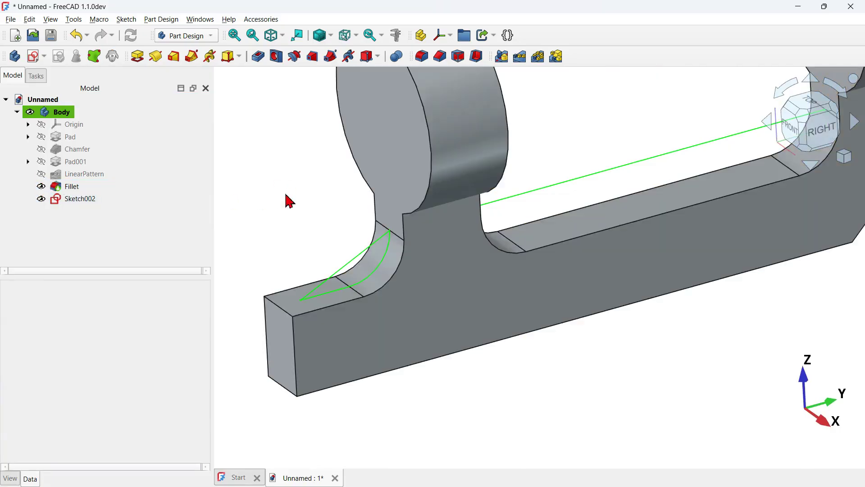
key("0")
left_click(90, 199)
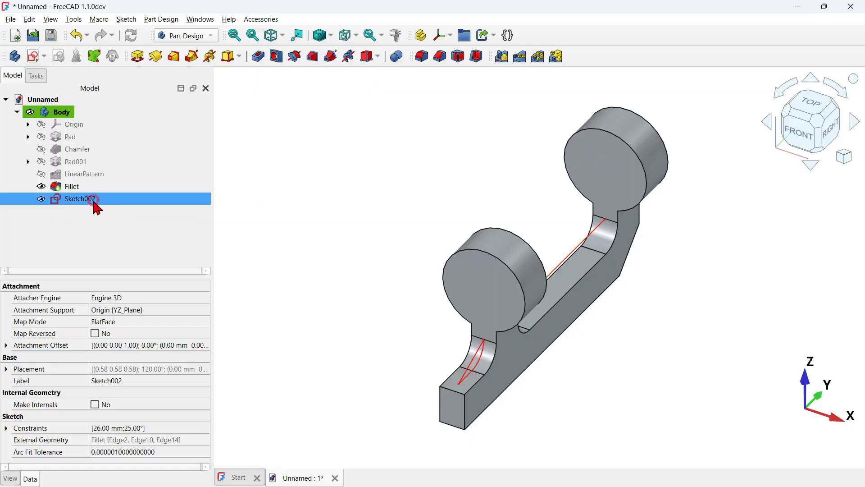
left_click(138, 56)
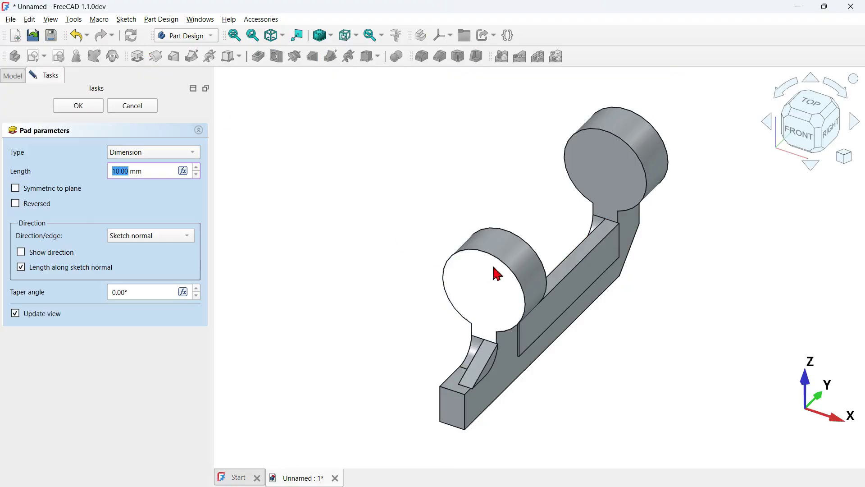
scroll(563, 342, "up", 3)
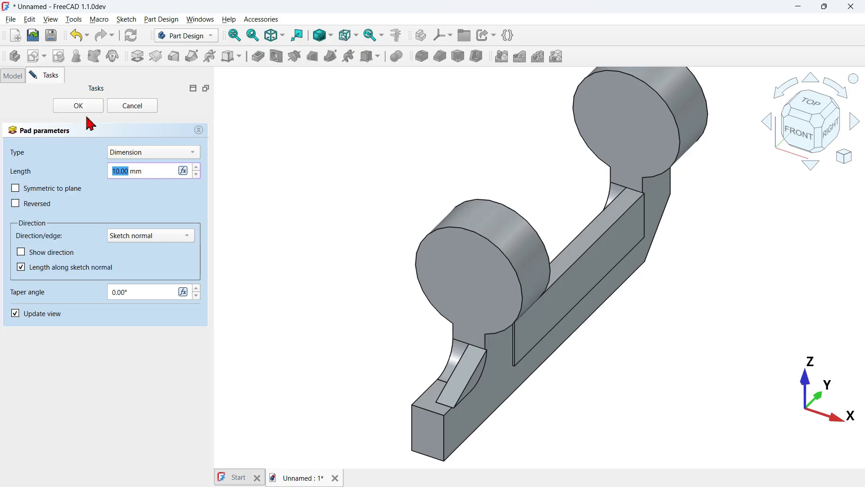
left_click(81, 189)
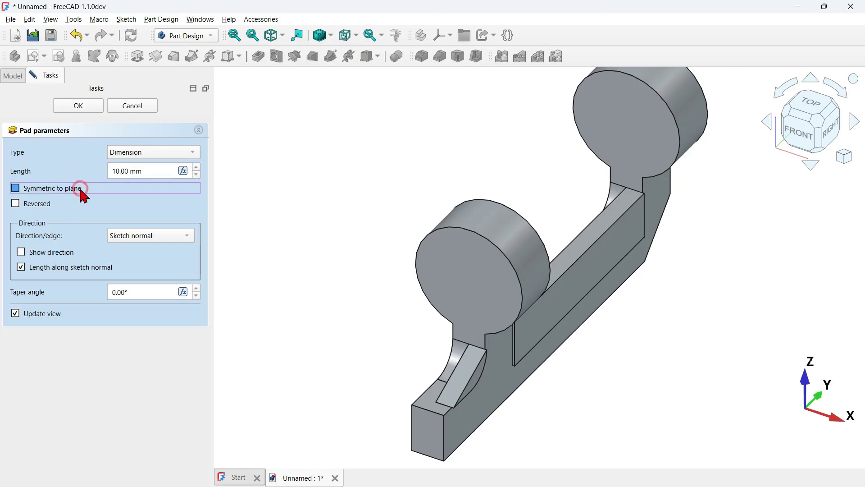
triple_click(164, 170)
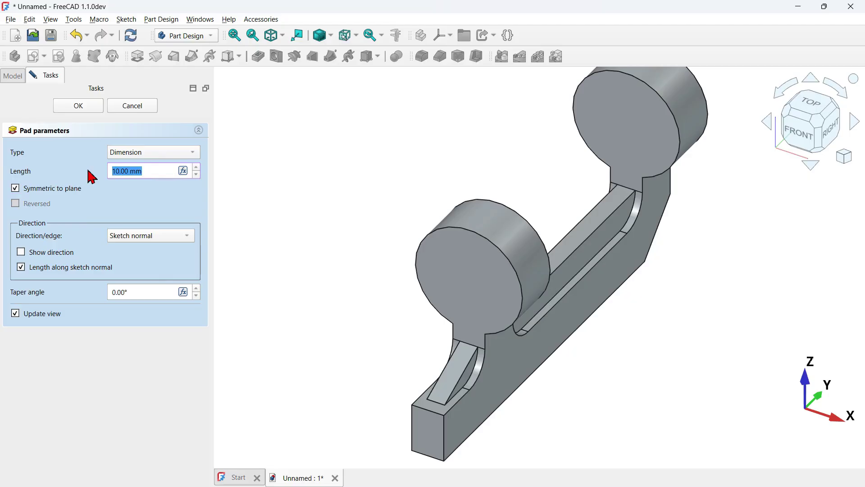
type("6")
left_click(355, 138)
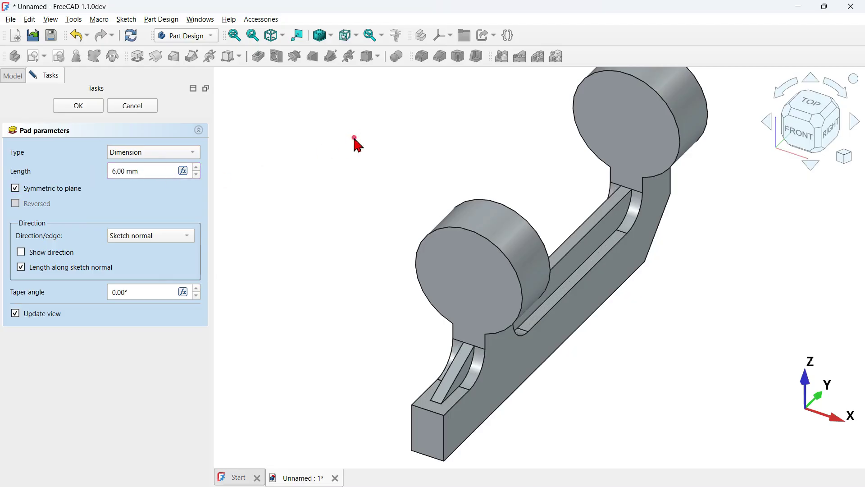
left_click(79, 110)
mouse_move(602, 370)
middle_mouse_down()
mouse_move(611, 365)
mouse_move(520, 346)
mouse_move(633, 381)
mouse_move(545, 330)
mouse_move(591, 360)
middle_mouse_up()
middle_click_drag(591, 359, 598, 367)
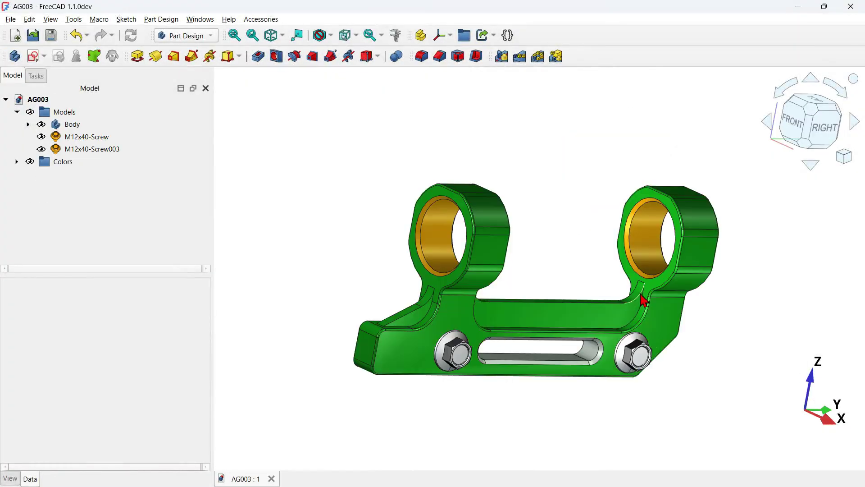
- Fillet the three short edges where the padded ribs meet the uprights with a 12 mm radius
middle_click_drag(688, 319, 539, 313)
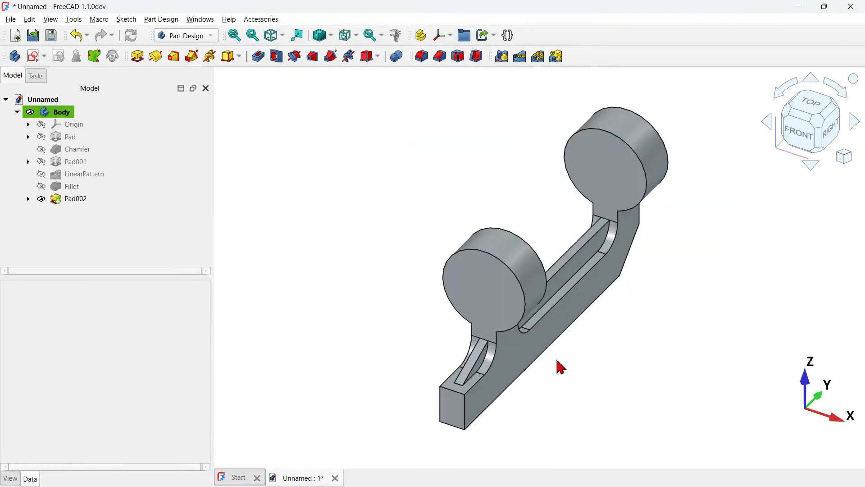
scroll(561, 367, "up", 3)
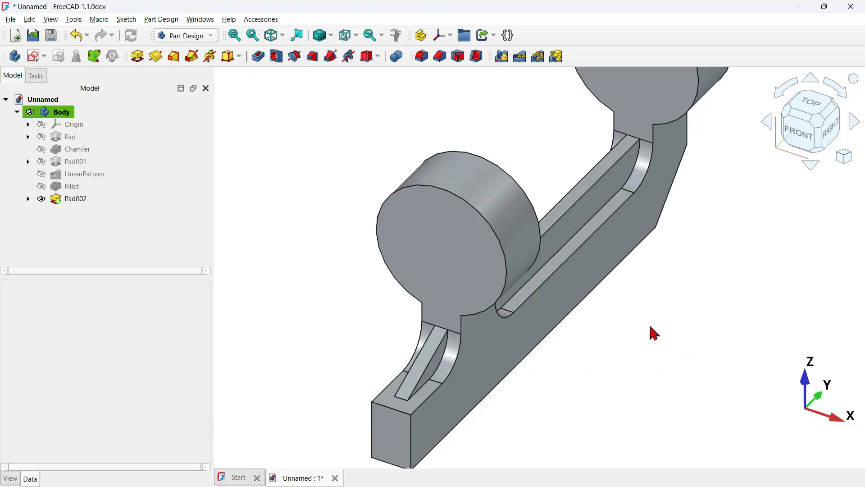
key("v")
key("3")
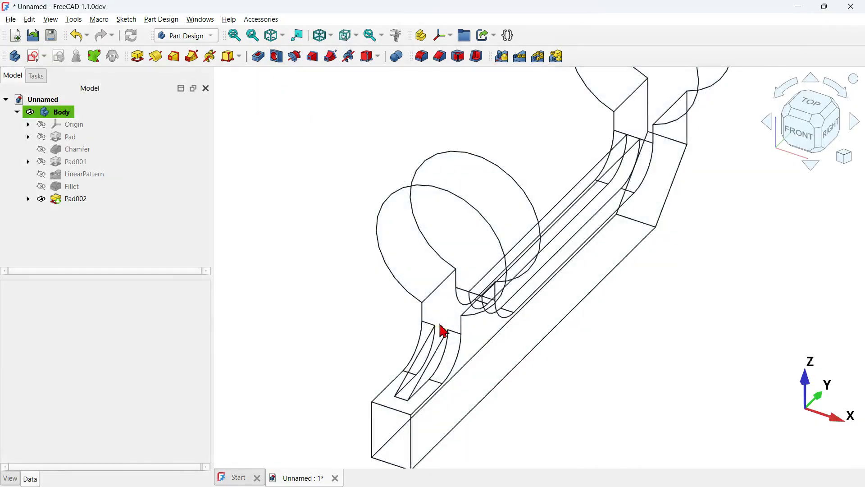
scroll(444, 331, "up", 3)
left_click(440, 333)
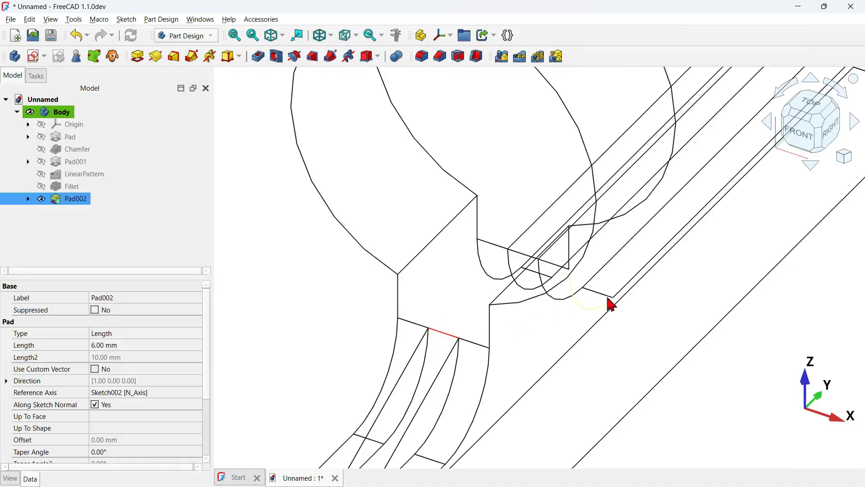
middle_click_drag(610, 301, 637, 313)
middle_click_drag(750, 302, 576, 328)
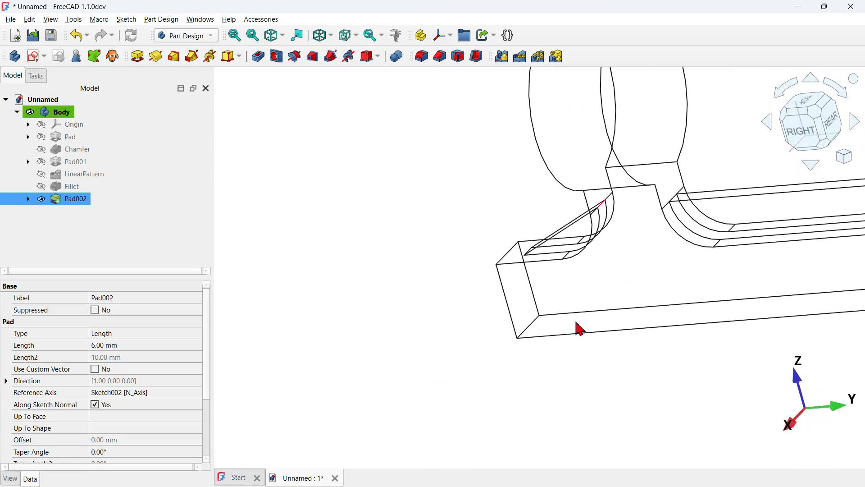
scroll(688, 199, "up", 5)
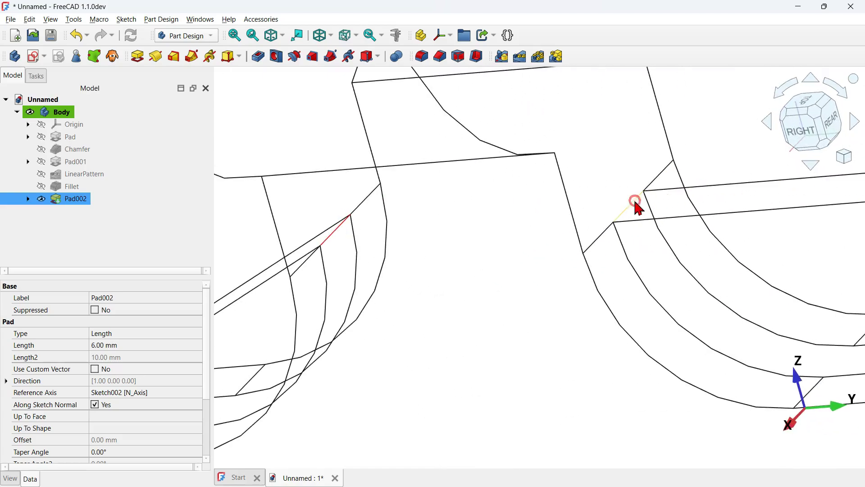
scroll(477, 208, "down", 4)
middle_click_drag(469, 352, 659, 311)
scroll(401, 128, "up", 3)
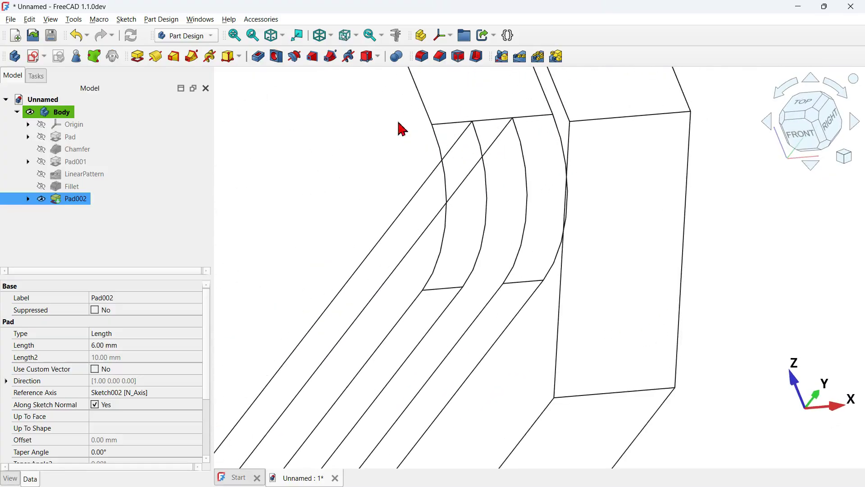
left_click(489, 121)
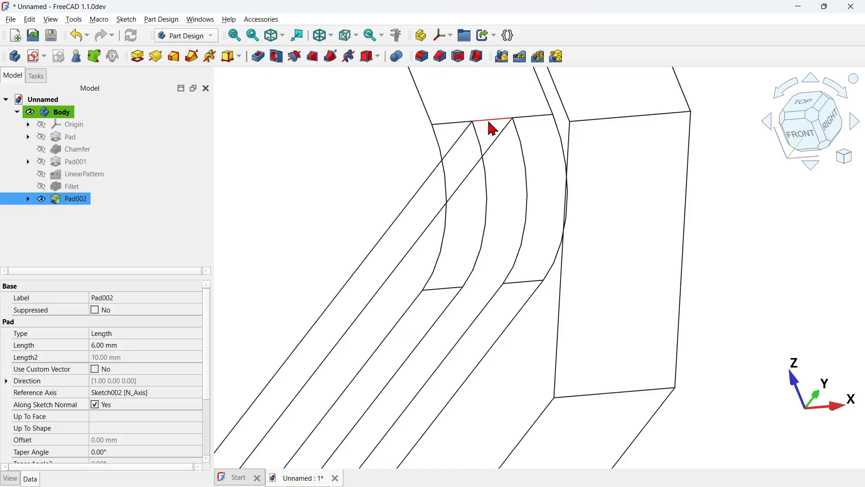
left_click(425, 57)
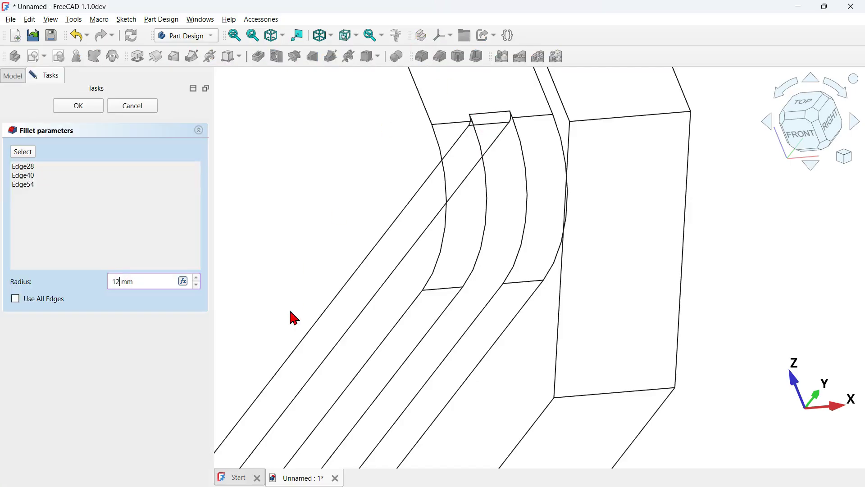
key("v")
key("7")
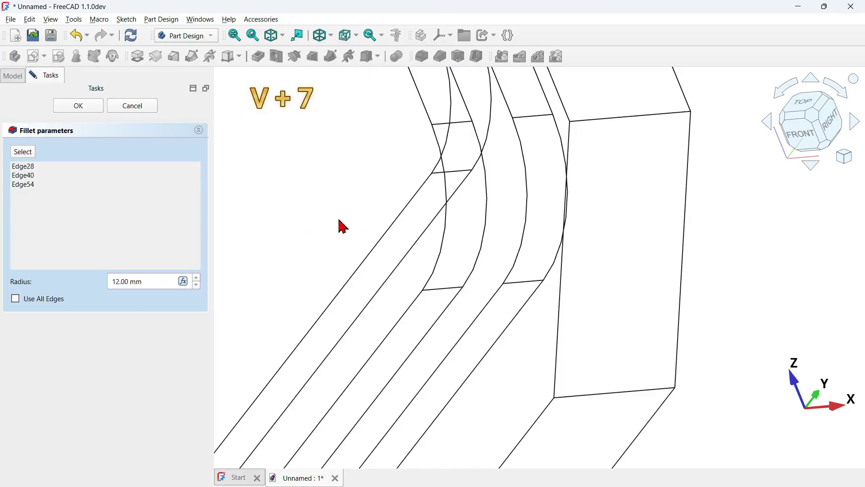
key("0")
left_click(78, 106)
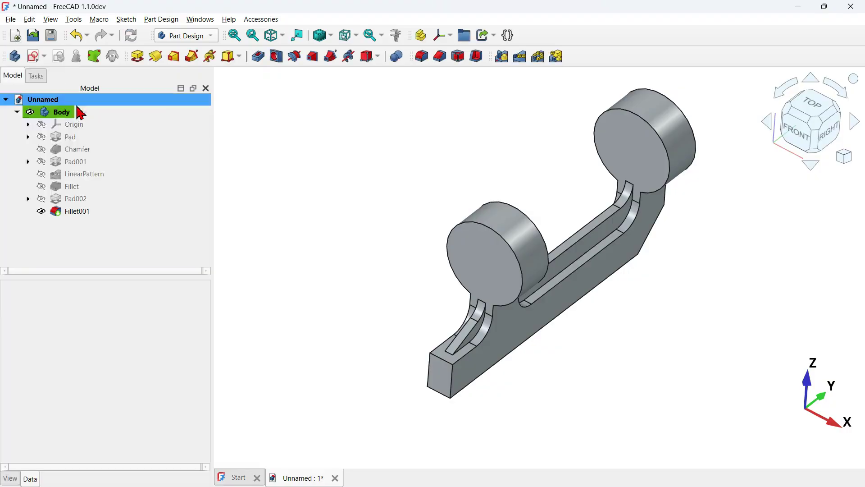
- In the finished AG003 model, hide both M12x40 screws and examine the screw holes and slot in the base
mouse_move(669, 358)
left_mouse_down()
mouse_move(554, 336)
mouse_move(659, 352)
left_mouse_up()
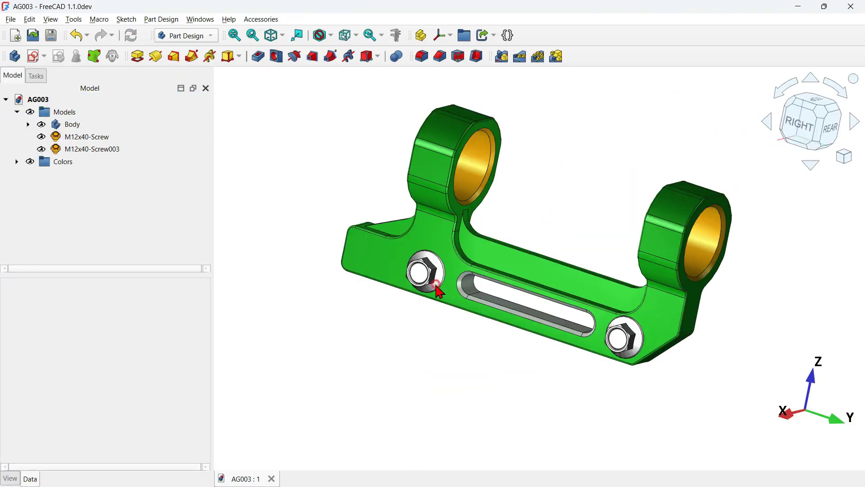
left_click_drag(437, 291, 567, 332)
left_click_drag(465, 286, 506, 303)
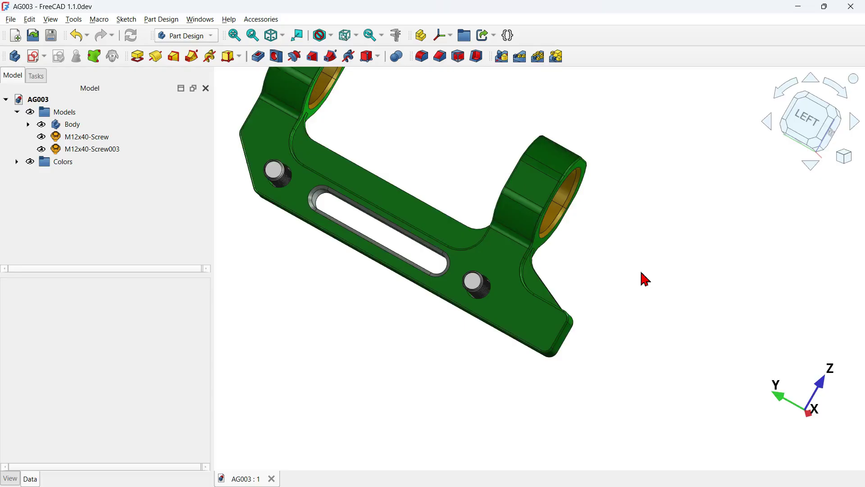
key("0")
left_click(53, 128)
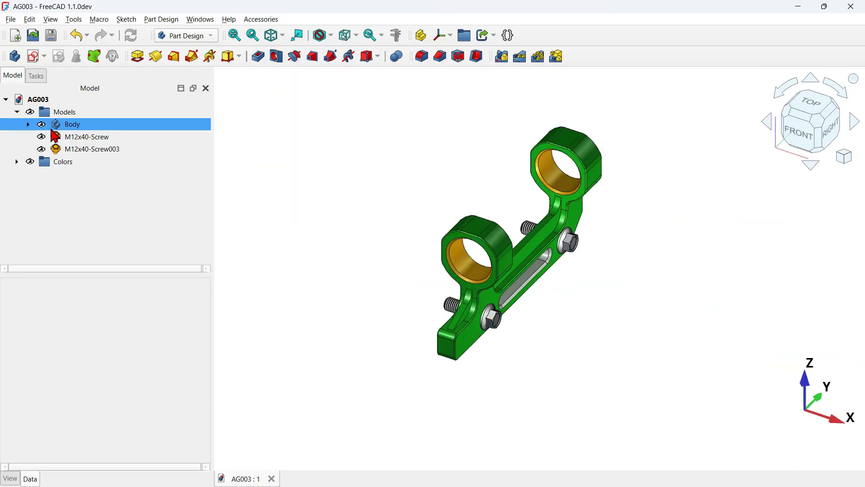
left_click(54, 148)
left_click(103, 126)
left_click(92, 138)
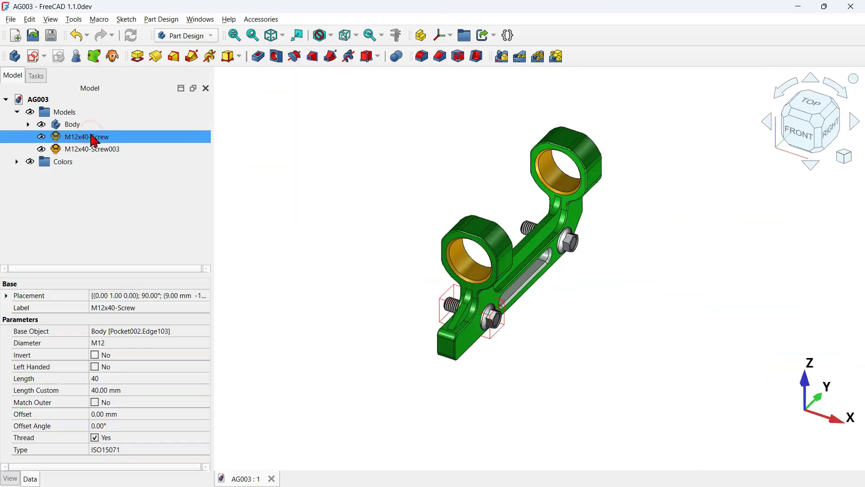
left_click(105, 149, "ctrl")
key("space")
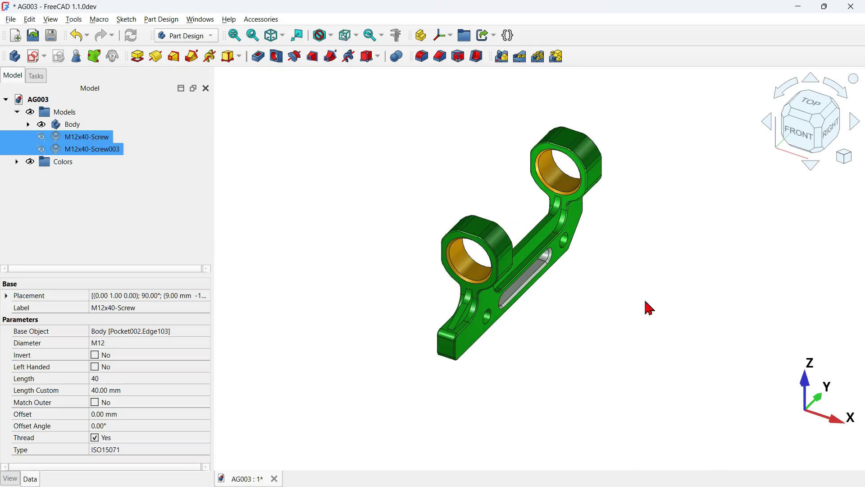
left_click_drag(649, 308, 658, 219)
left_click_drag(496, 341, 509, 353)
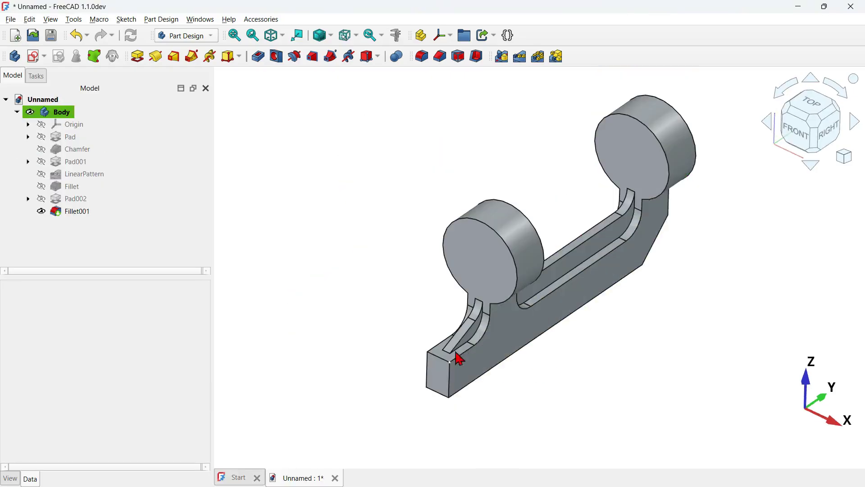
- Start a sketch on the base's long side face and draw two 14 mm diameter circles, one near each upright
left_click(523, 335)
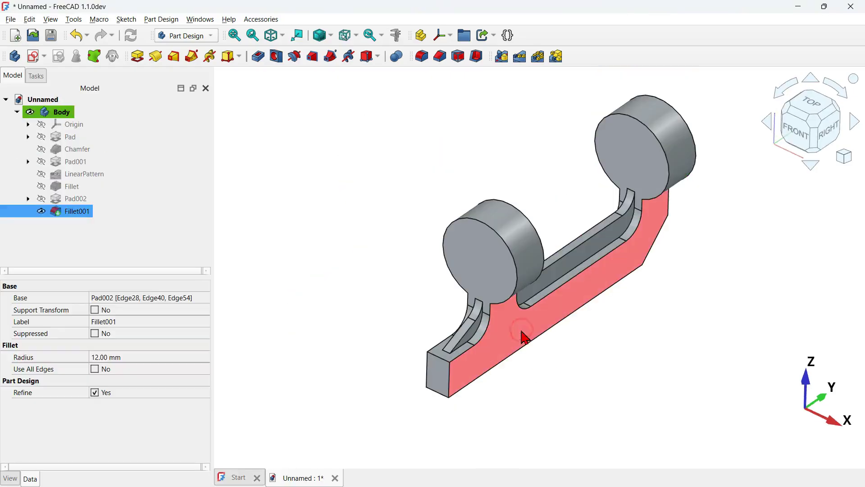
left_click(35, 57)
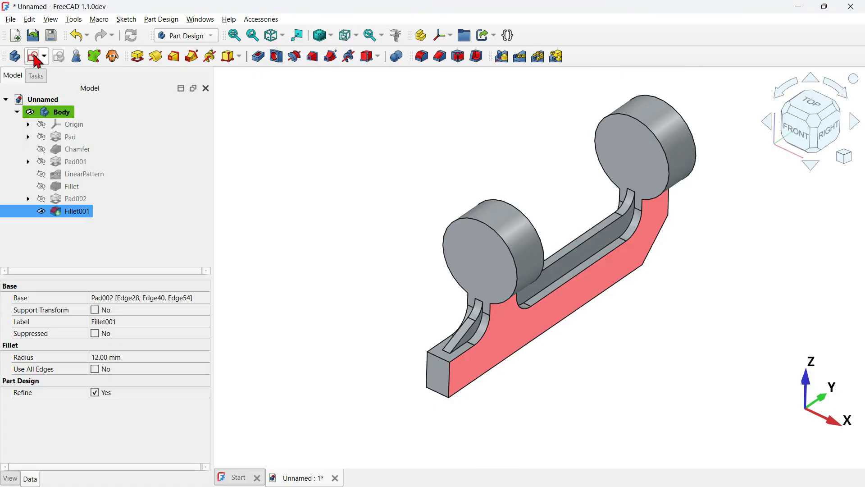
scroll(624, 341, "up", 3)
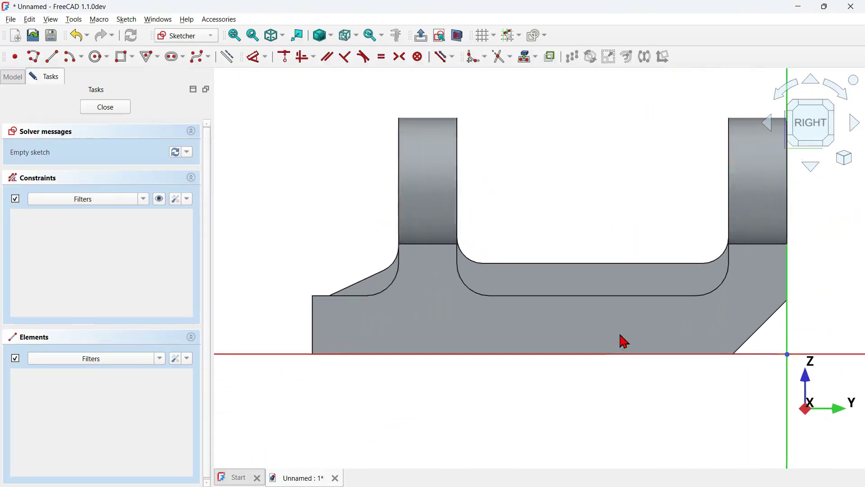
left_click(93, 57)
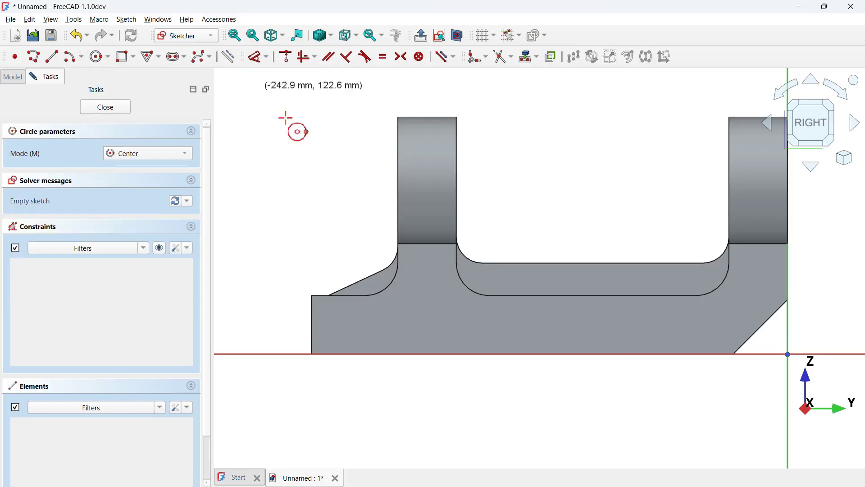
left_click(425, 329)
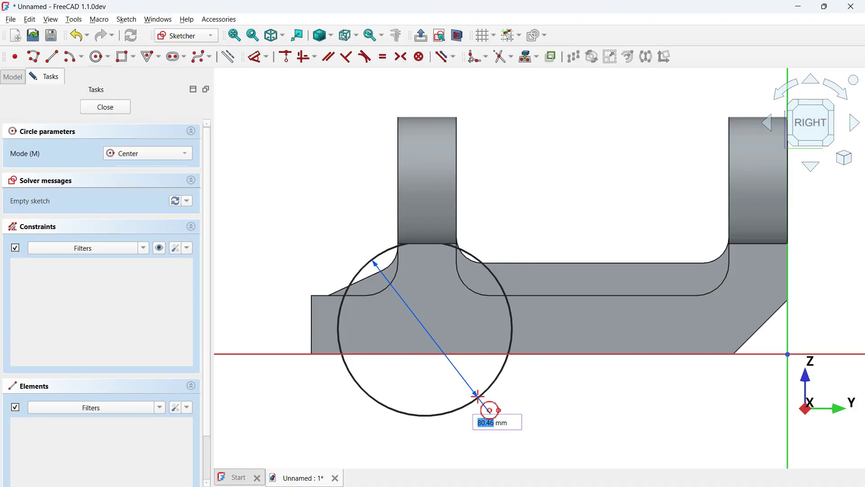
type("14")
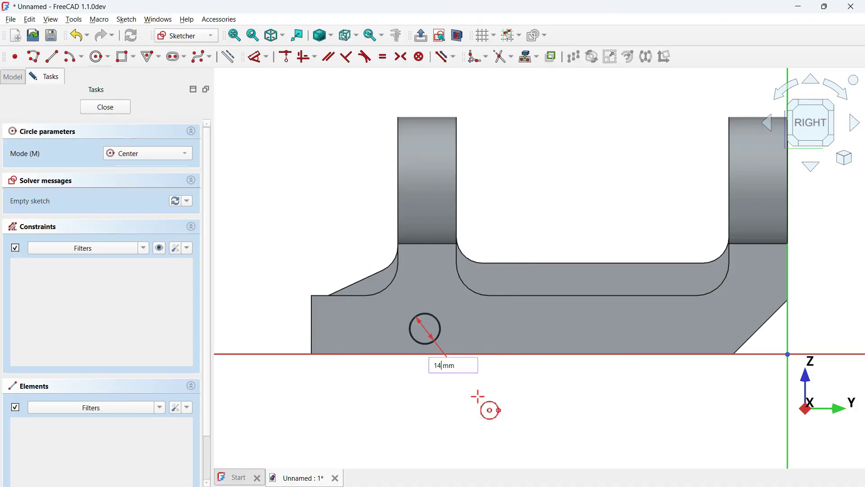
key("Return")
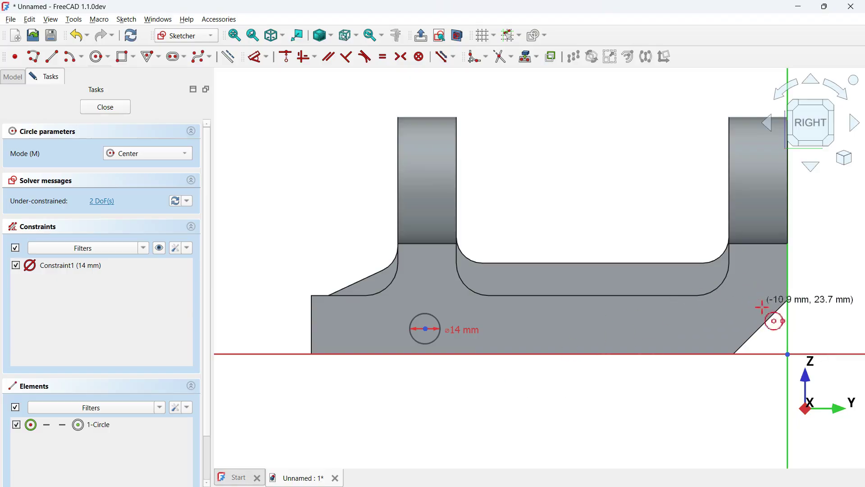
left_click(736, 313)
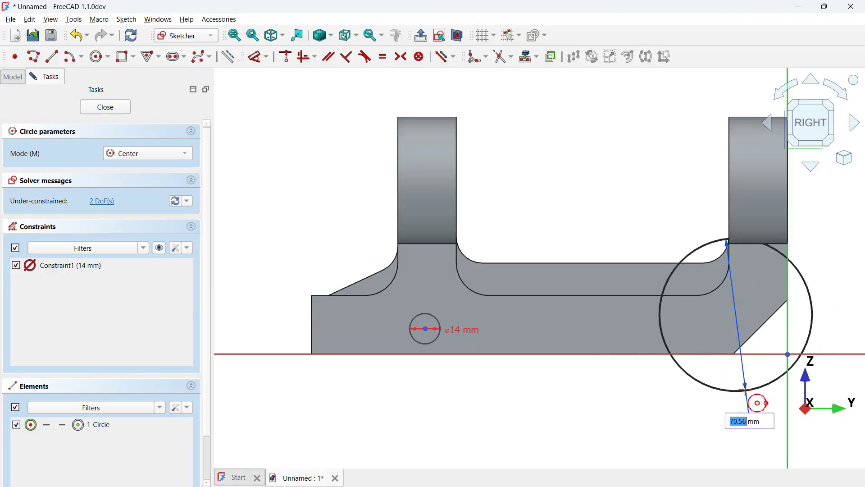
type("14")
key("Return")
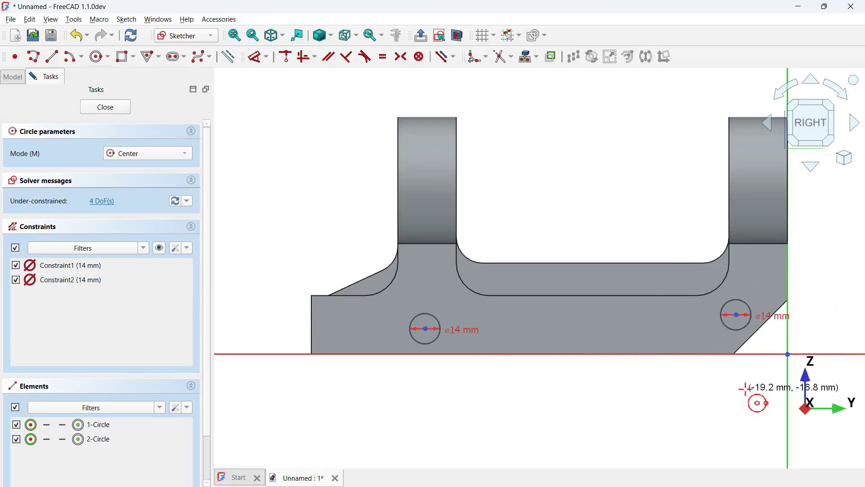
- Draw a horizontal slot between the two circles, 76 mm between arc centres, at 0° with a 6 mm radius
left_click(174, 63)
left_click(489, 321)
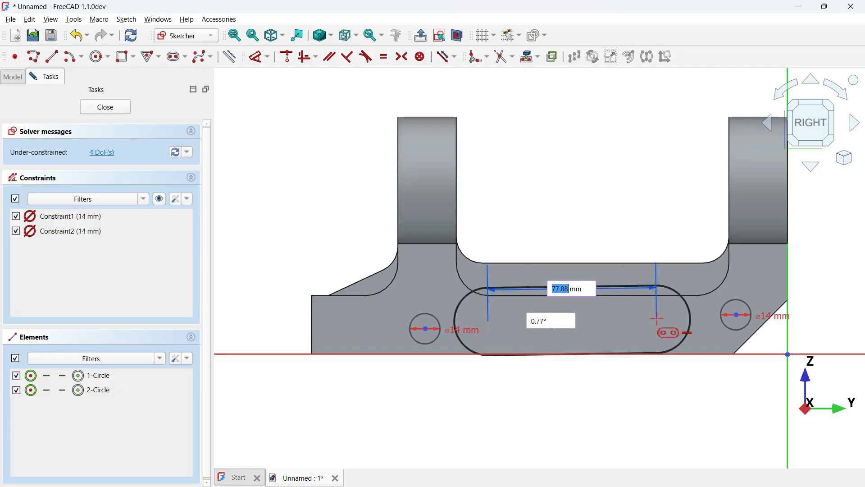
type("76.")
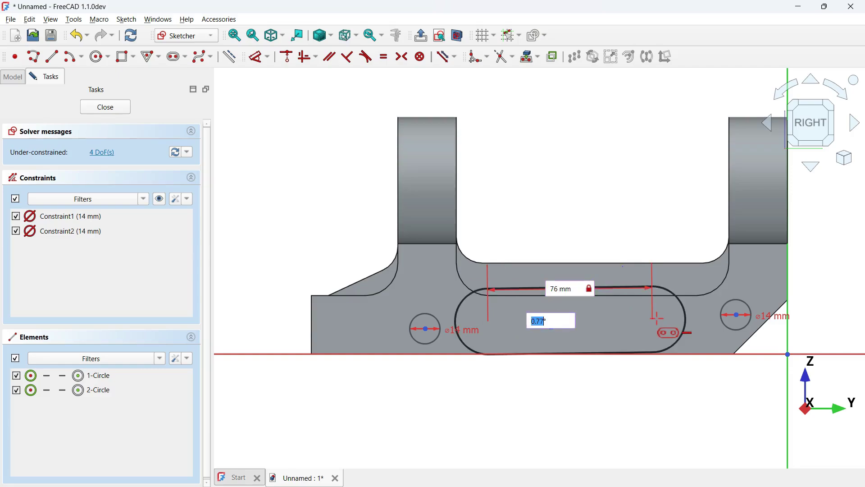
type("0")
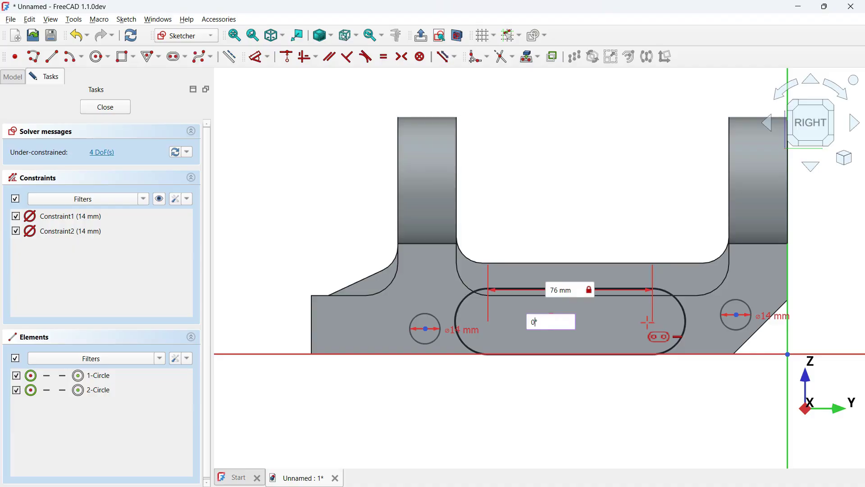
key("Return")
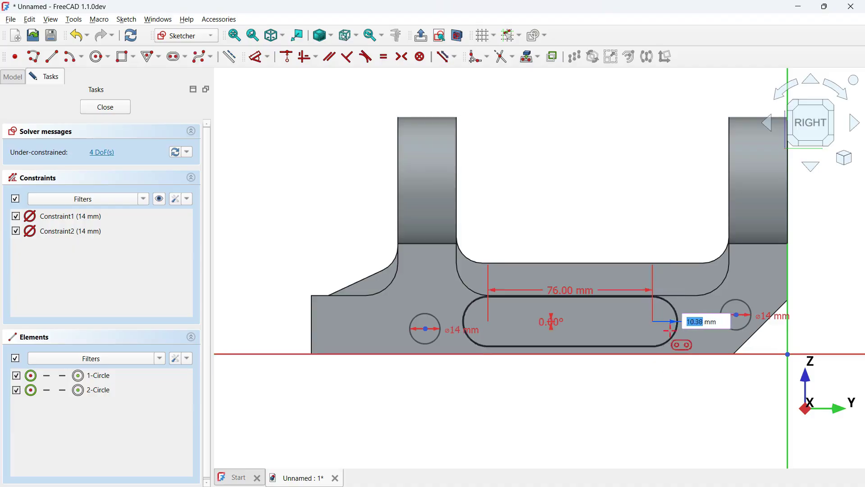
type("6")
key("Return")
scroll(716, 322, "up", 2)
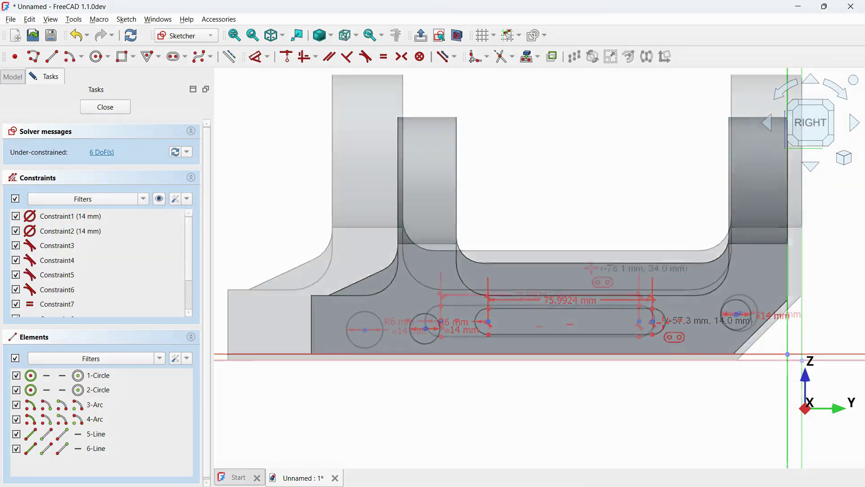
key("Escape")
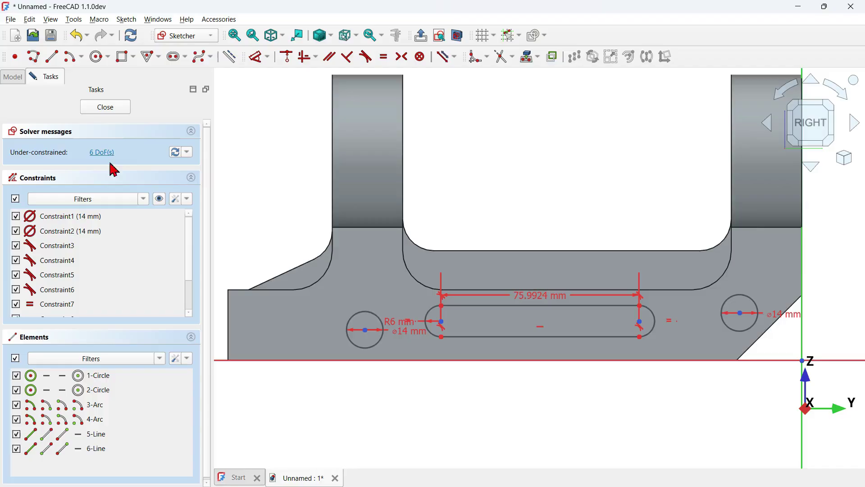
- Constrain both circle centres and the slot's arc centre to be horizontally aligned
scroll(475, 236, "up", 1)
left_click(336, 341)
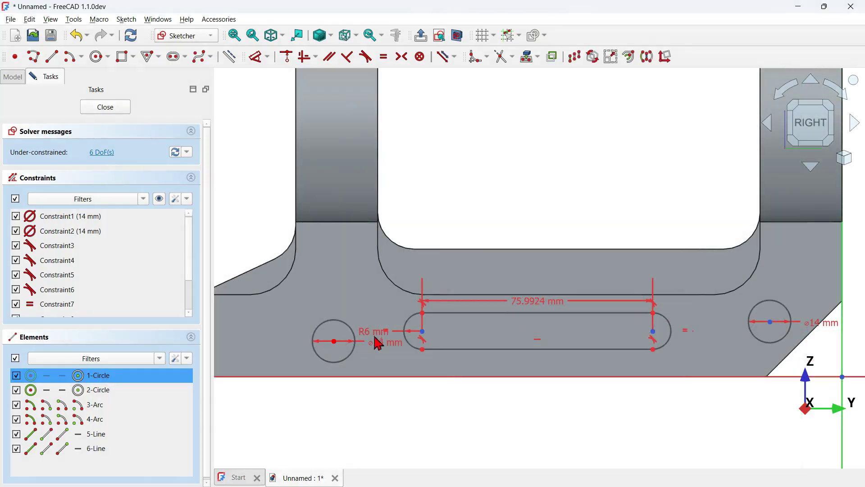
left_click(422, 332)
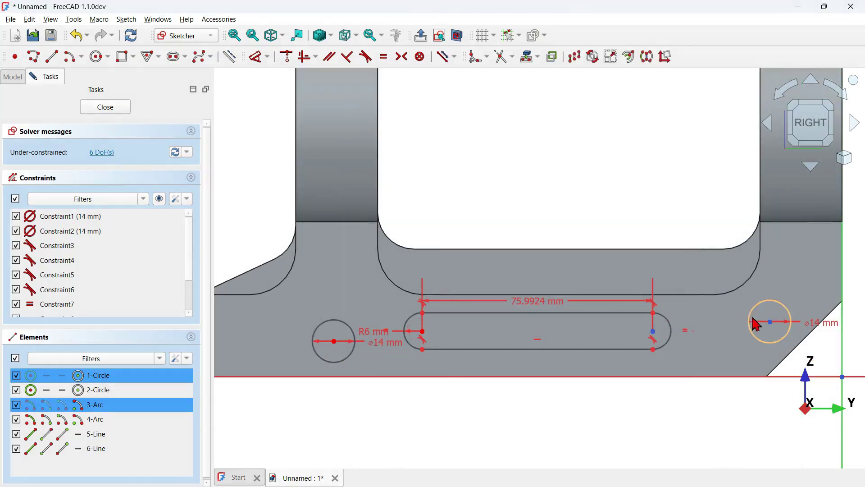
left_click(771, 321)
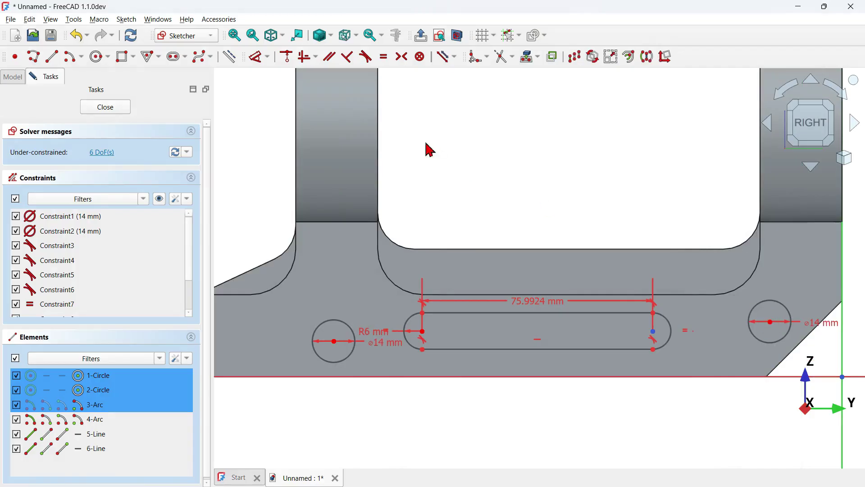
left_click(318, 56)
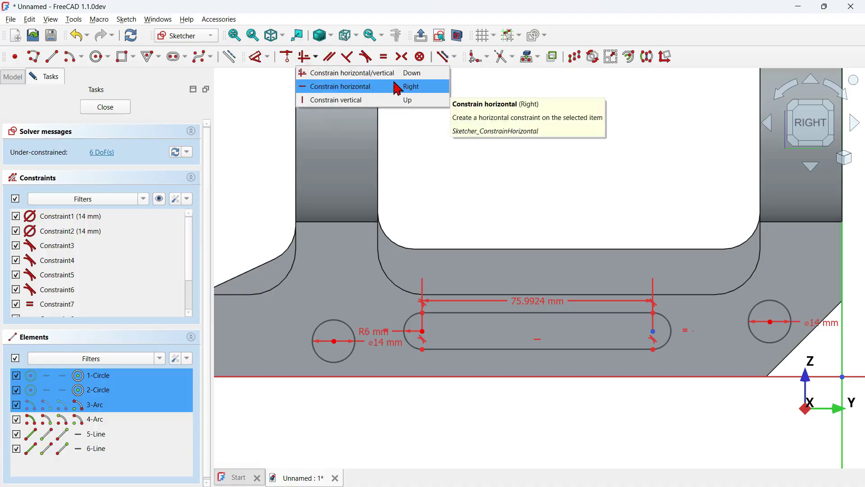
left_click(413, 88)
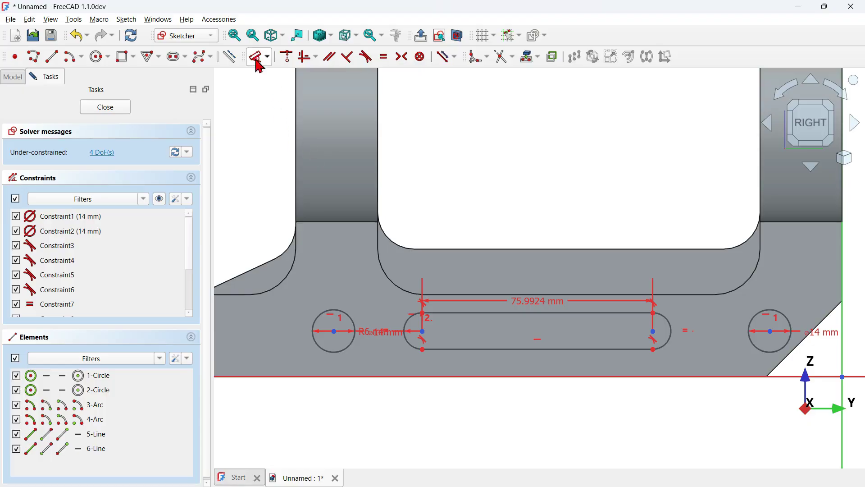
- Dimension the centre of the circle farthest from the origin at 15 mm above the horizontal axis
left_click(258, 57)
scroll(515, 222, "down", 3)
scroll(309, 324, "up", 3)
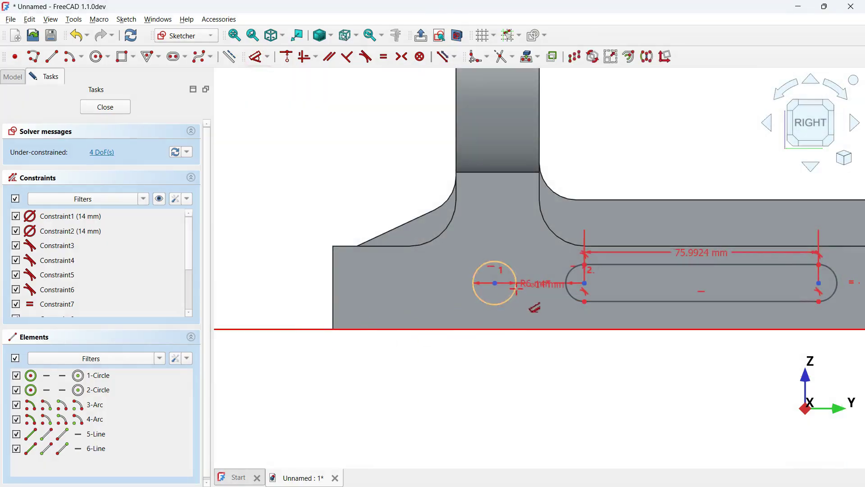
left_click(495, 282)
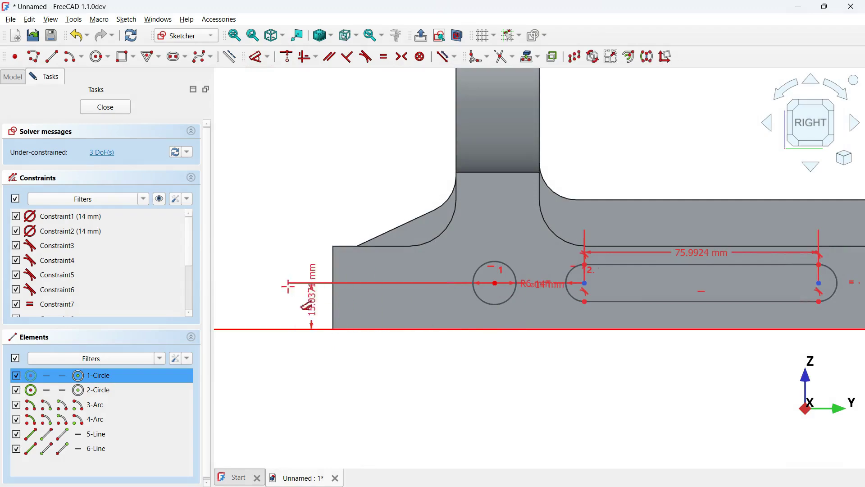
left_click(275, 282)
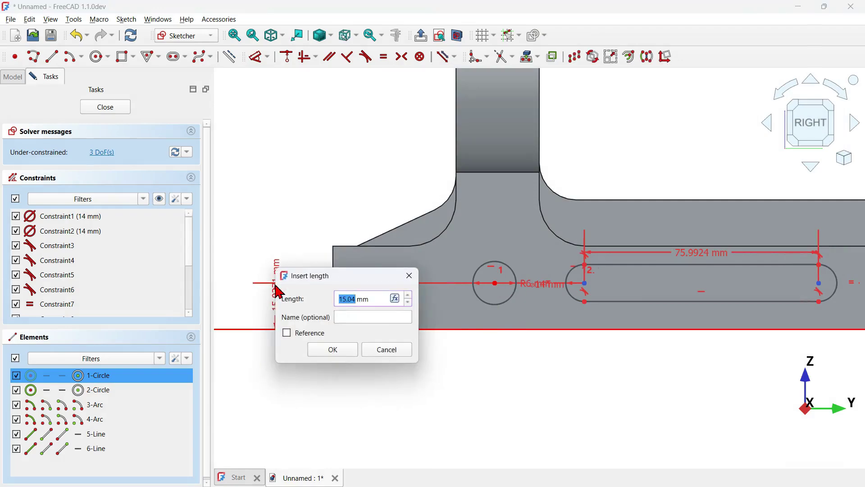
type("15")
key("Return")
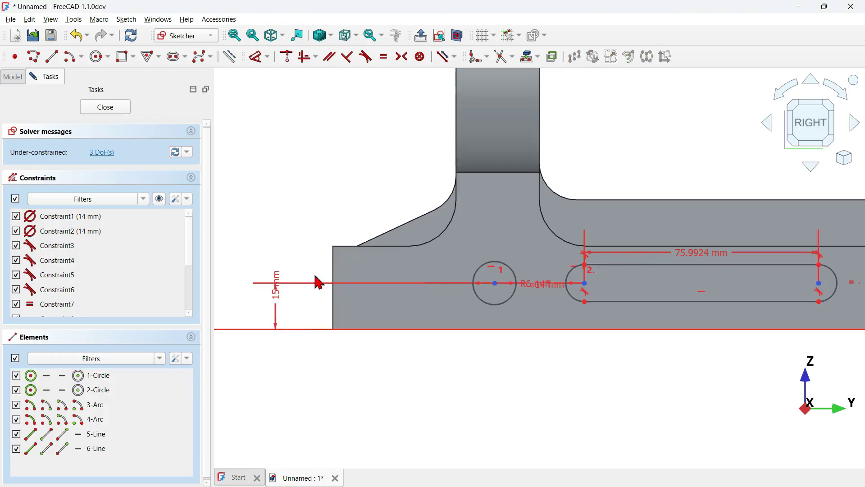
- Set the horizontal distance from each circle's centre to the nearest slot arc centre to 28 mm
scroll(319, 282, "down", 3)
scroll(621, 255, "up", 3)
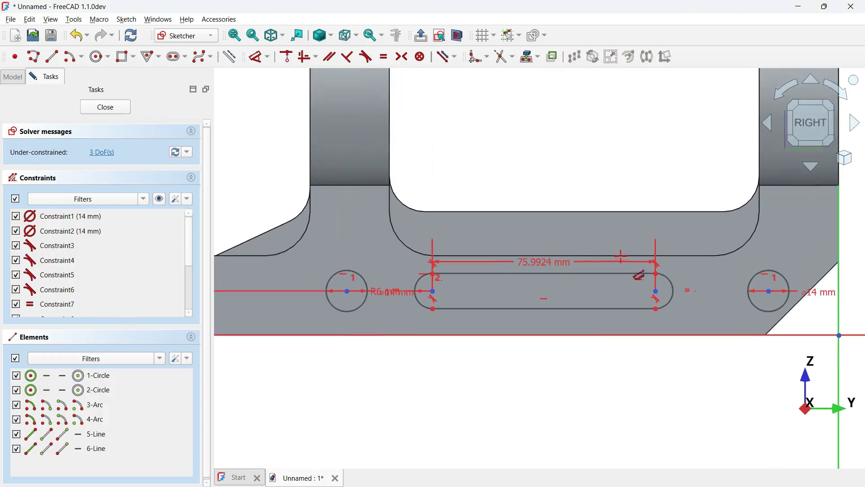
left_click(346, 289)
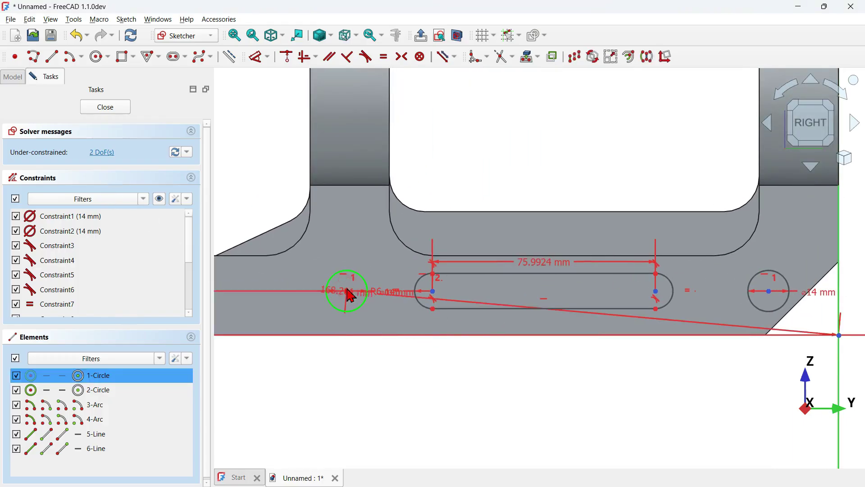
left_click(433, 291)
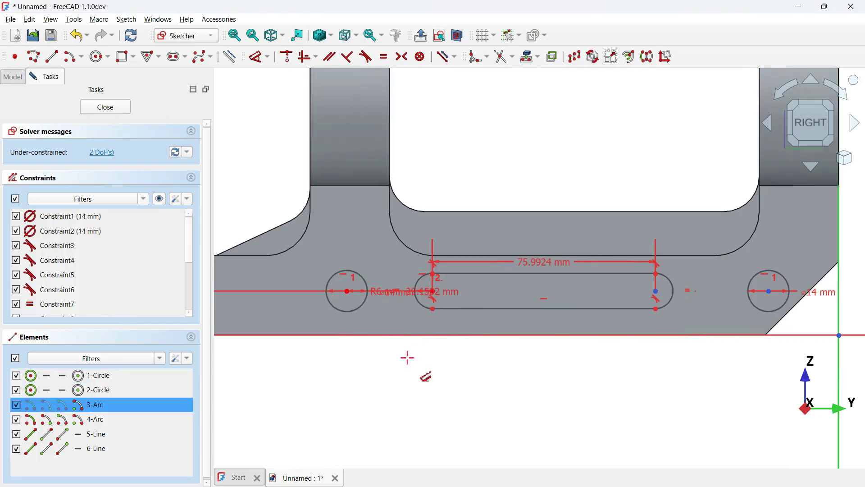
left_click(385, 382)
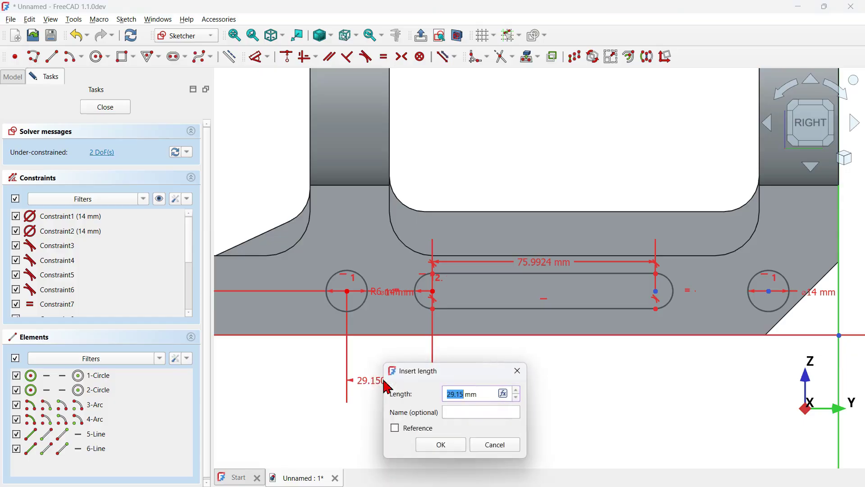
type("28")
key("Return")
scroll(329, 357, "down", 3)
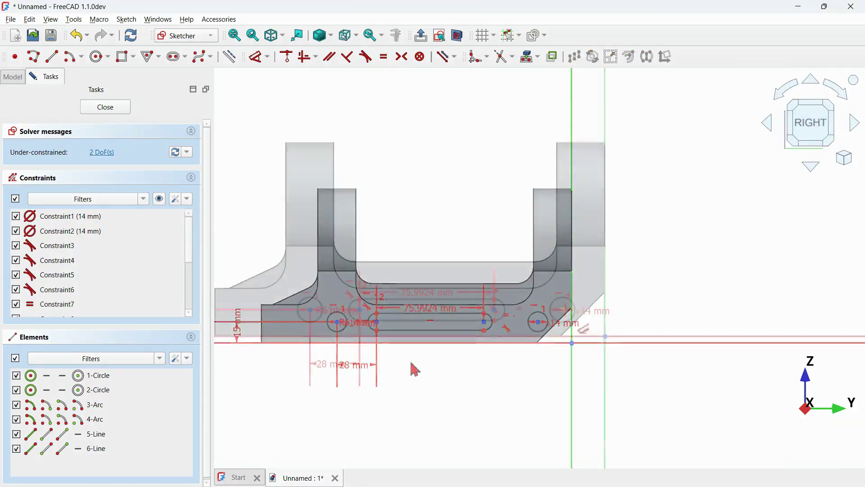
left_click(562, 309)
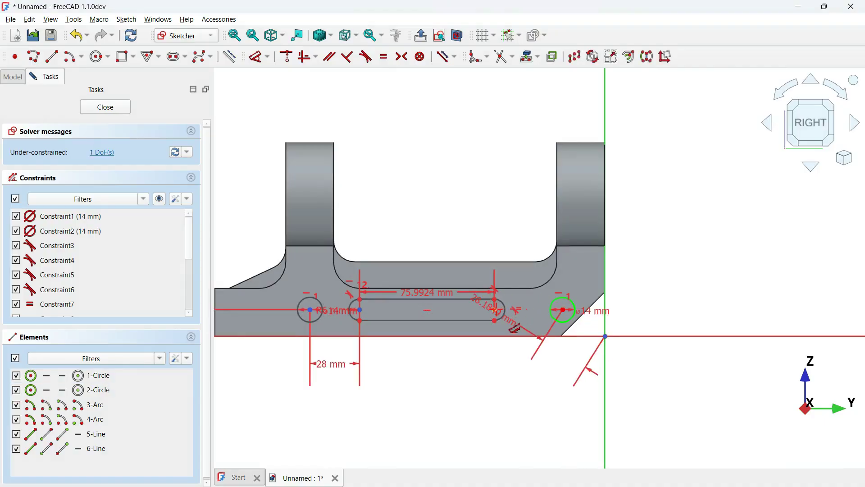
left_click(526, 369)
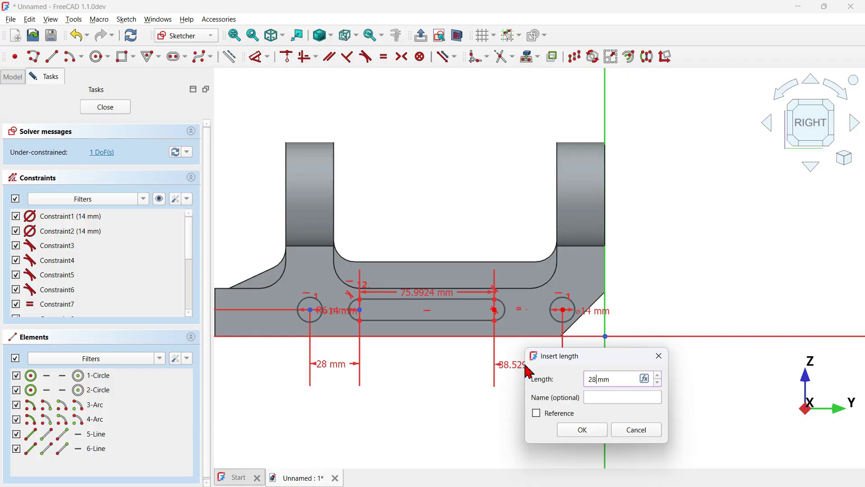
key("Return")
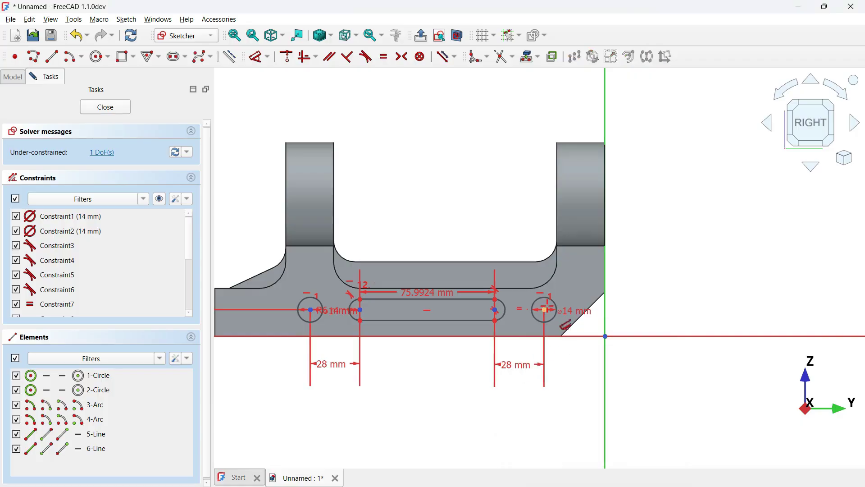
- Dimension the centre of the circle nearest the chamfered corner at 33 mm from the vertical axis
left_click(545, 310)
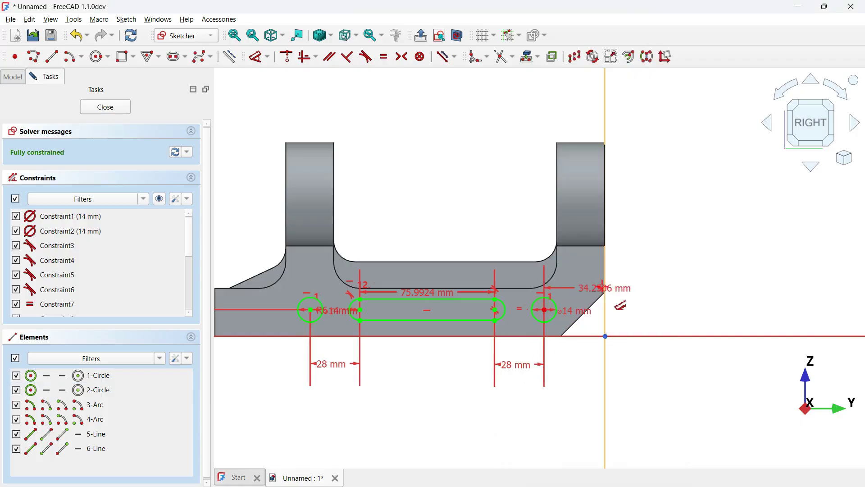
left_click(581, 126)
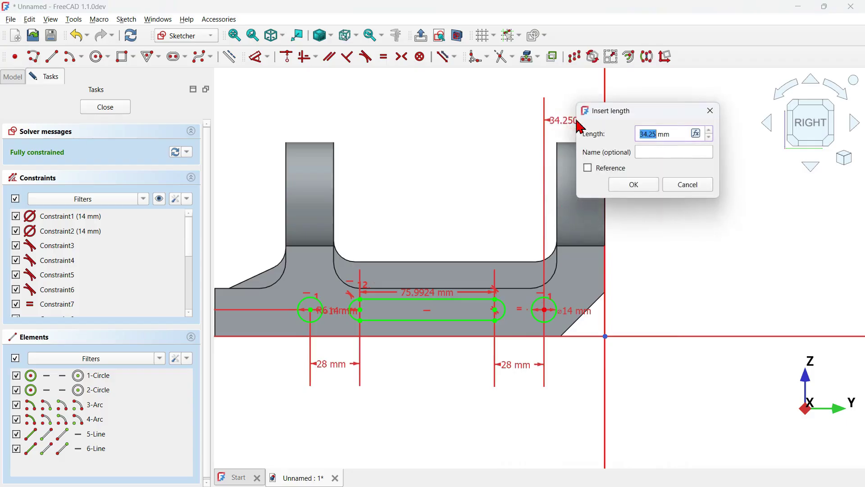
key("Return")
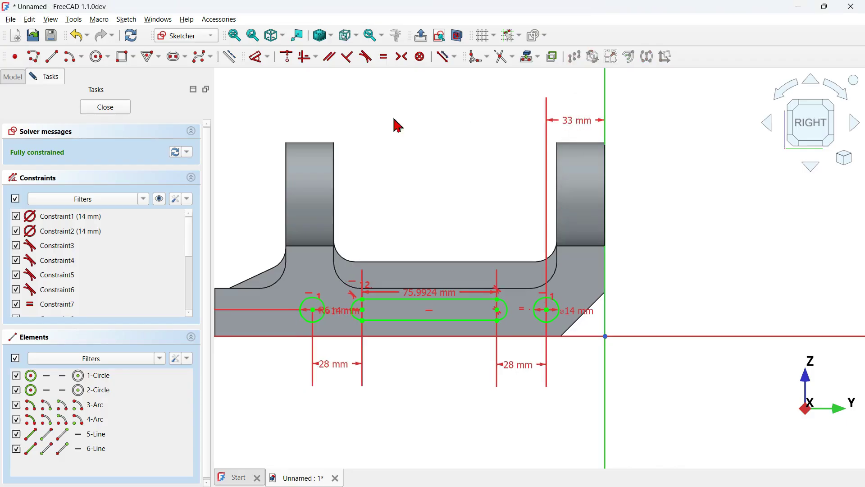
- Finish the hole-and-slot sketch and pocket its profiles through all of the base
left_click(105, 108)
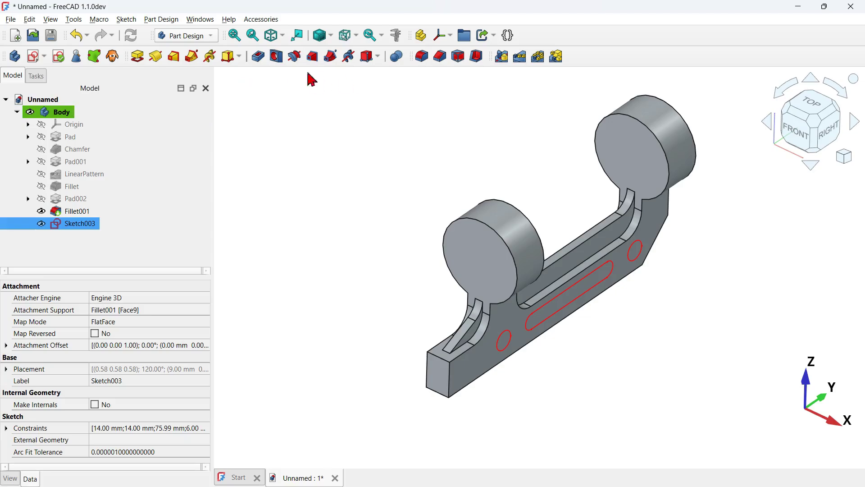
left_click(258, 56)
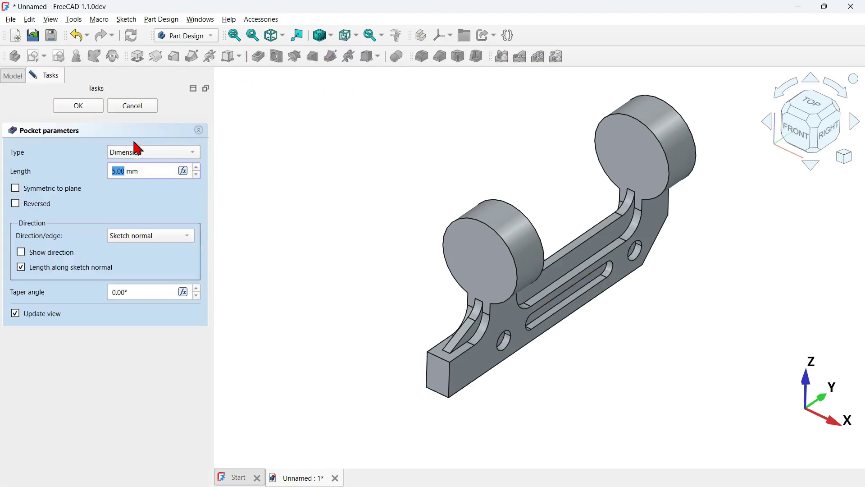
left_click(137, 149)
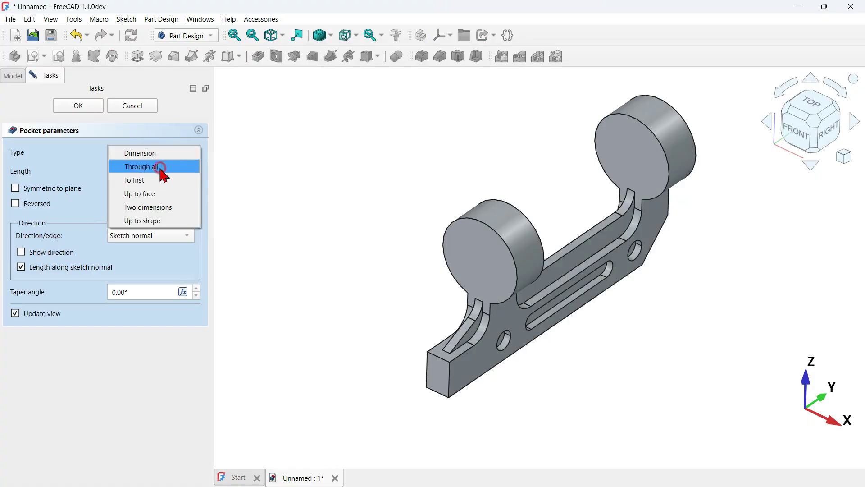
left_click(159, 167)
left_click_drag(681, 328, 580, 295)
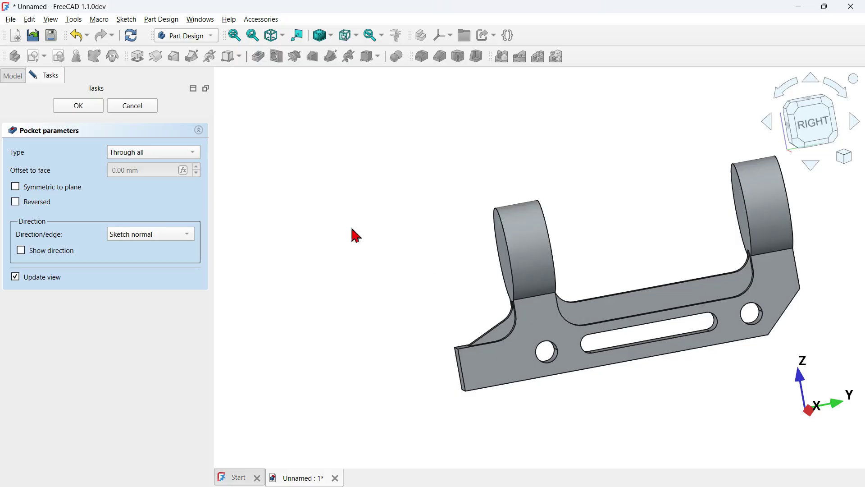
left_click(79, 107)
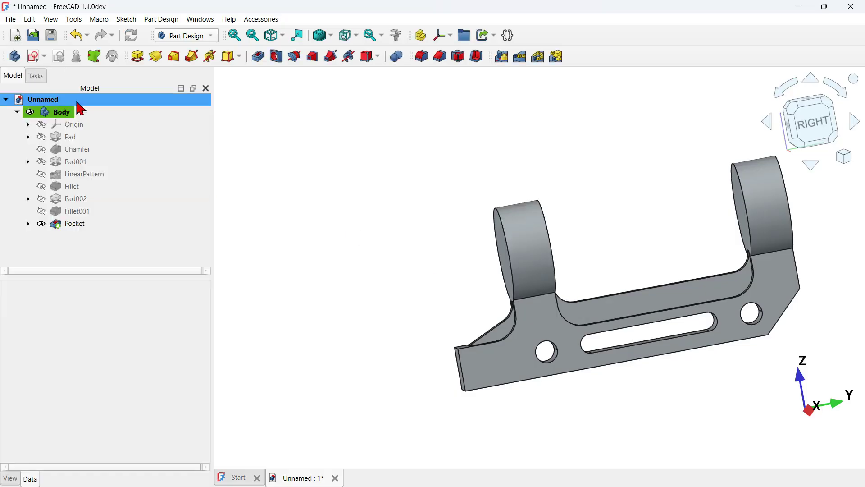
- Create a new sketch on the flat front face of the front disc
left_click(406, 231)
key("0")
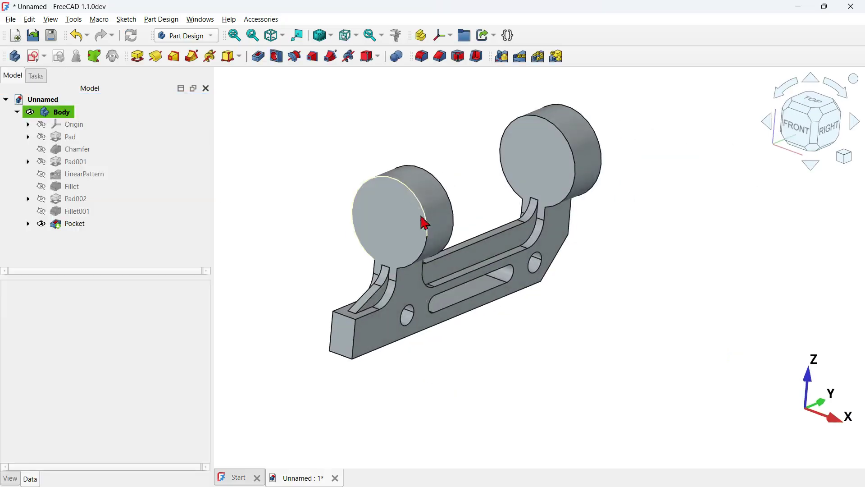
left_click(391, 223)
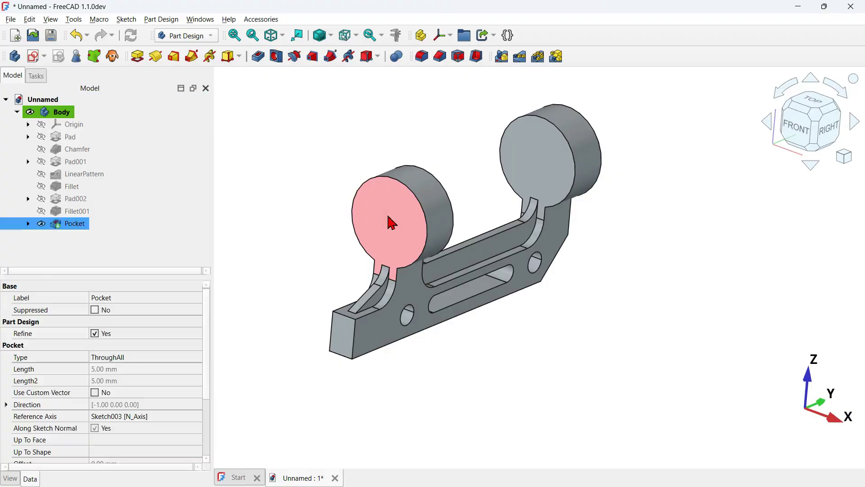
left_click(33, 56)
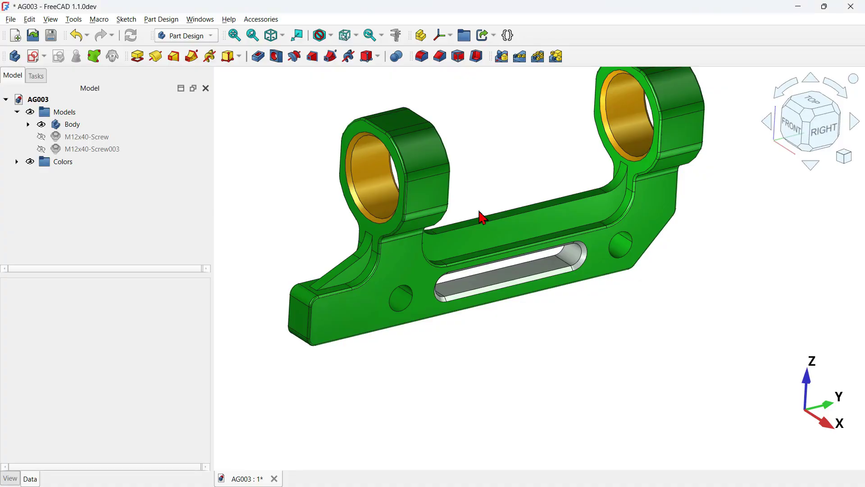
mouse_move(396, 247)
middle_mouse_down()
mouse_move(506, 239)
mouse_move(393, 163)
middle_mouse_up()
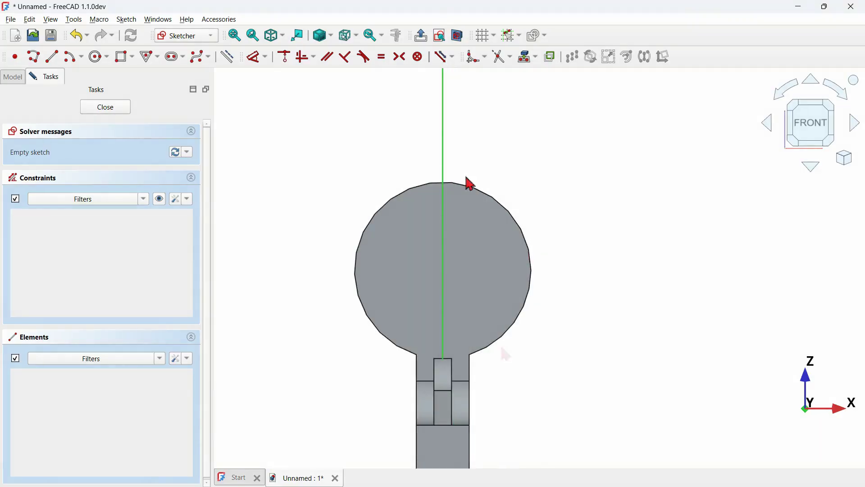
- Project the disc's outer arc as external geometry and draw a 42 mm diameter circle at its centre
left_click(231, 57)
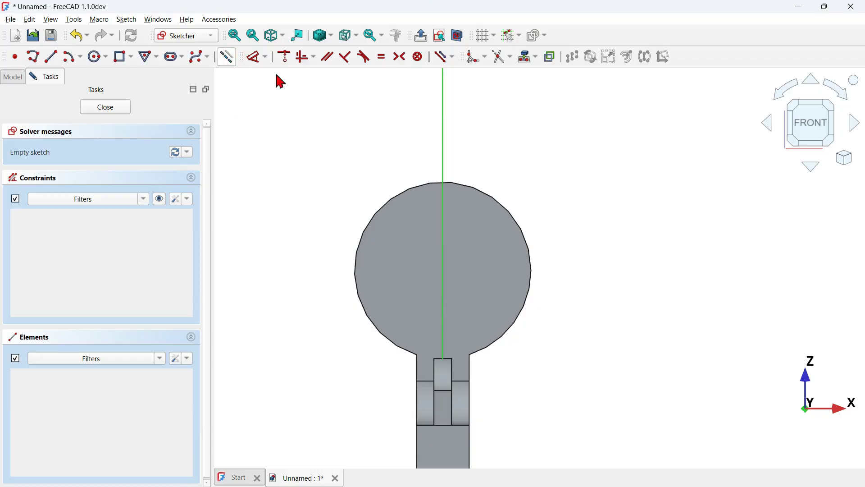
left_click(524, 58)
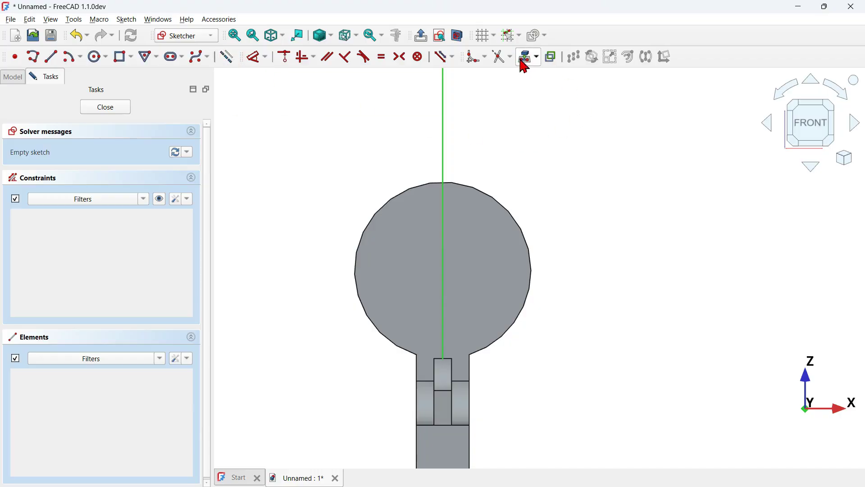
left_click(488, 191)
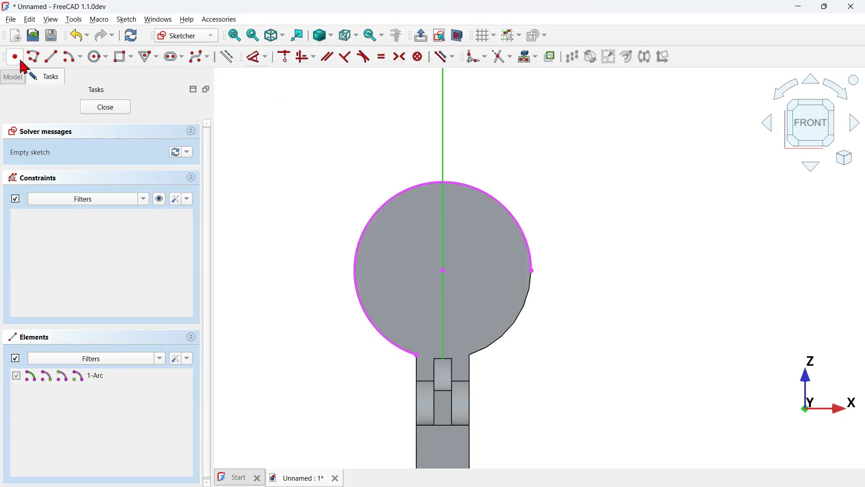
left_click(94, 57)
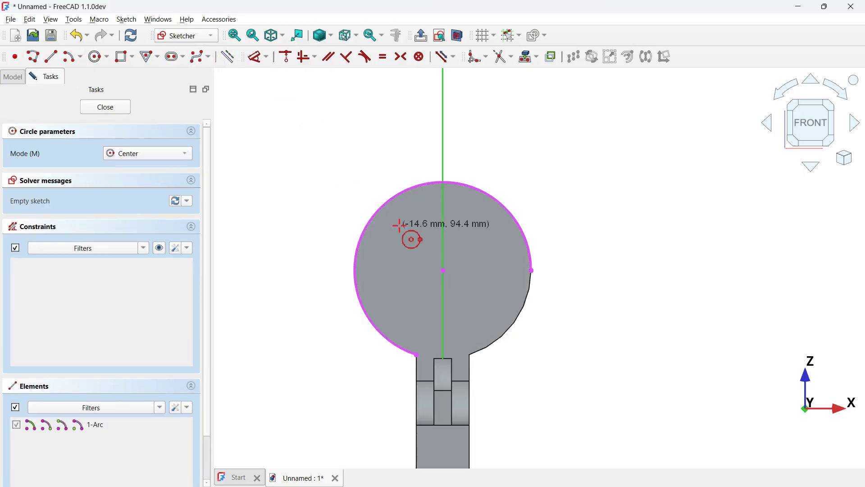
left_click(443, 270)
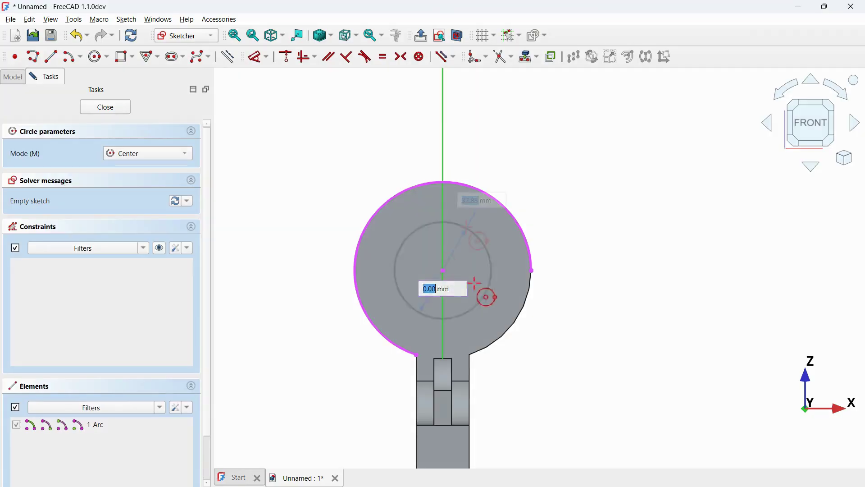
key("Return")
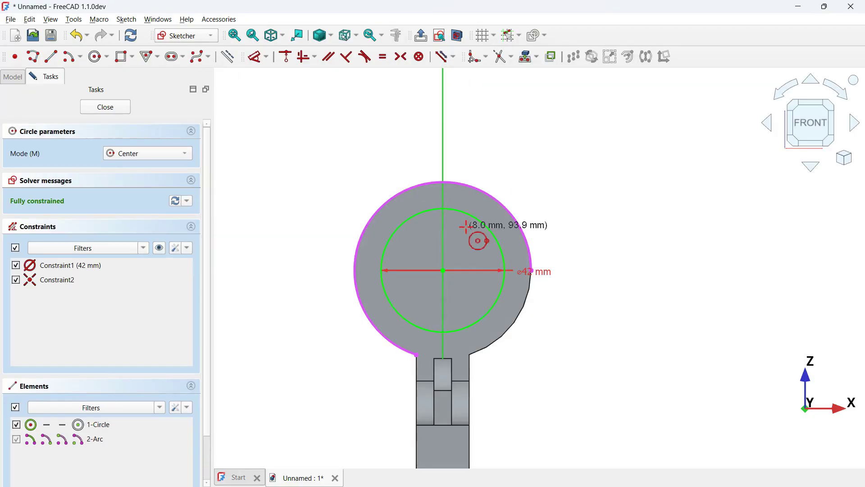
- Draw a rectangle about 94 mm wide and 67 mm high around the disc, and a larger rectangle enclosing it
scroll(502, 236, "up", 2)
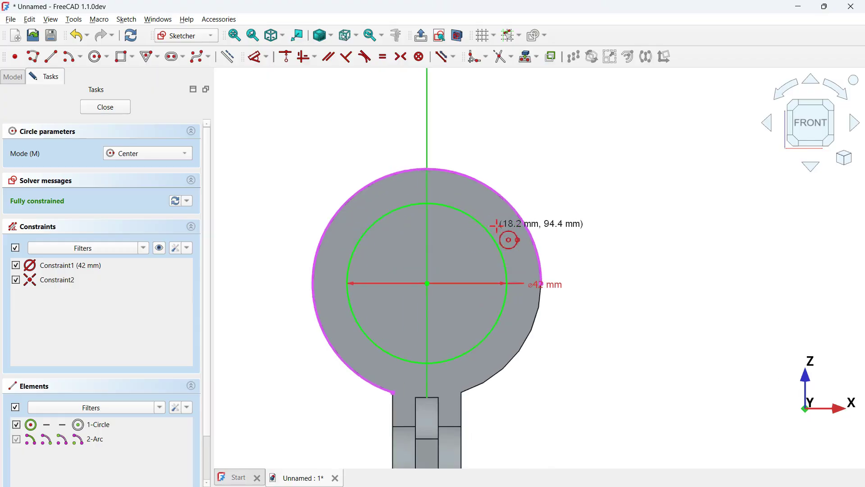
left_click(123, 58)
scroll(367, 100, "down", 2)
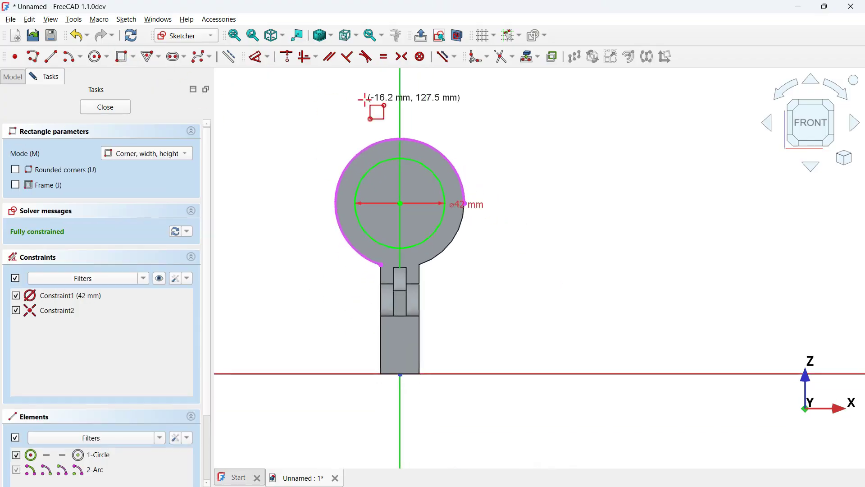
left_click(314, 131)
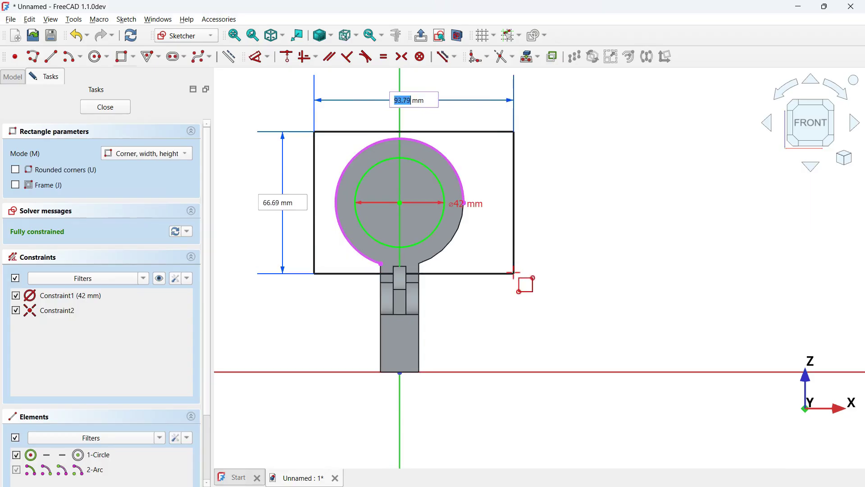
left_click(514, 273)
left_click(280, 108)
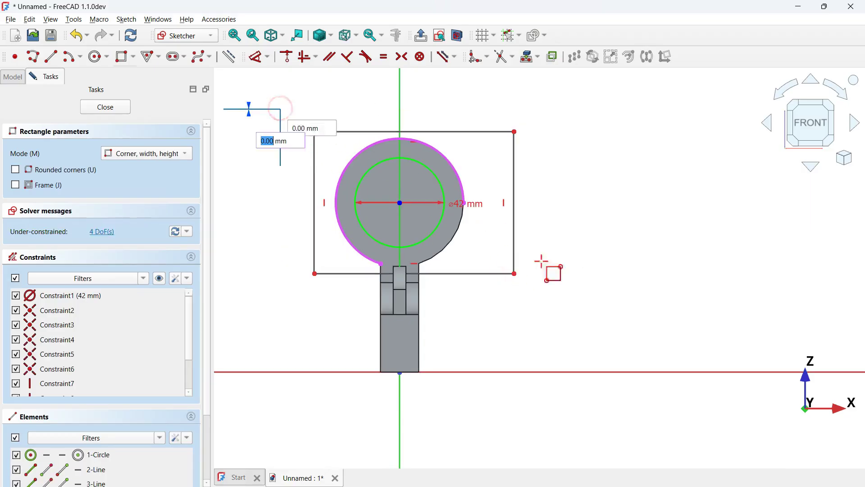
left_click(565, 290)
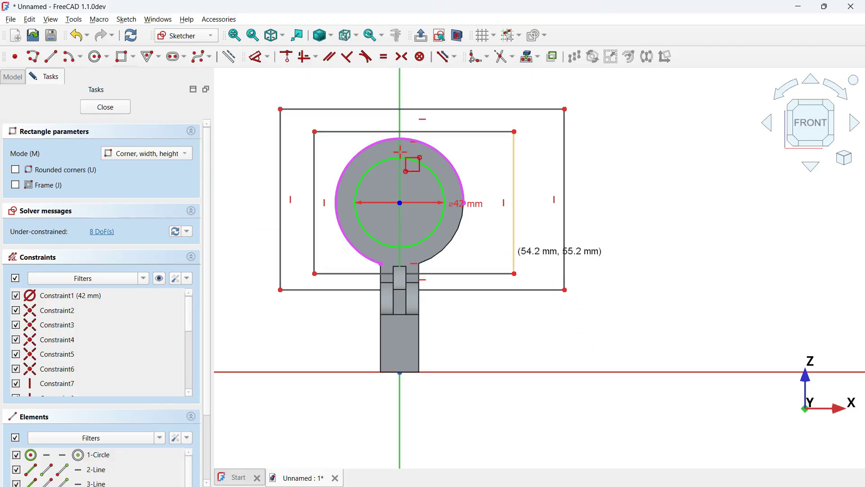
right_click(404, 160)
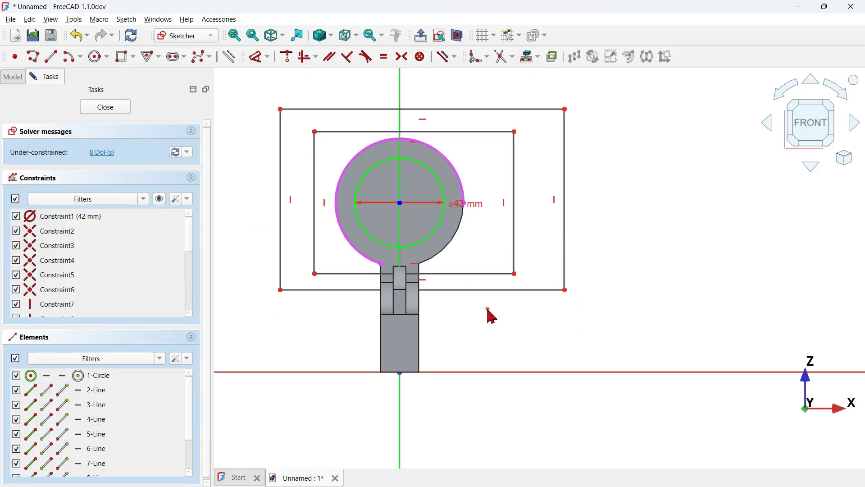
- Delete the lower edges of both rectangles and join the inner and outer open ends with a line on each side
left_click_drag(487, 310, 466, 267)
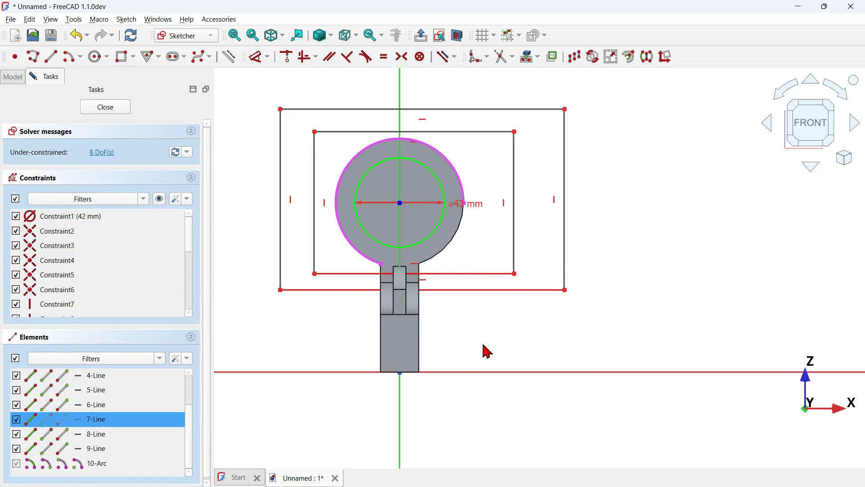
key("Delete")
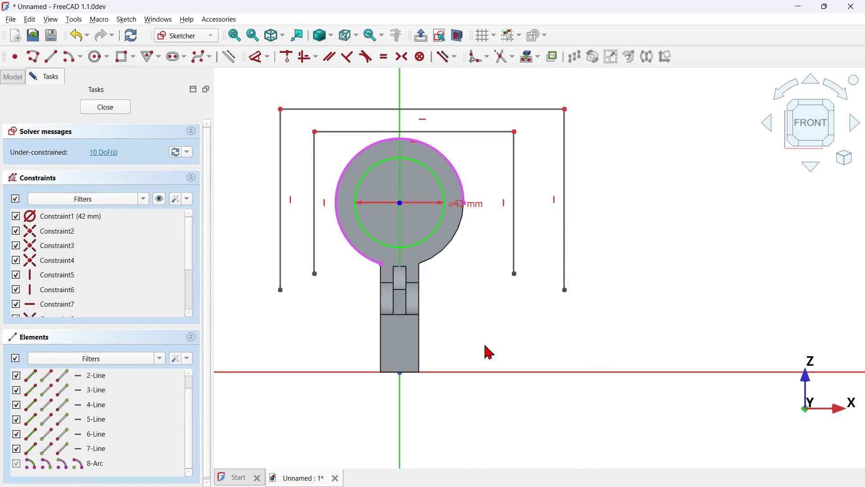
left_click(51, 56)
scroll(348, 228, "up", 1)
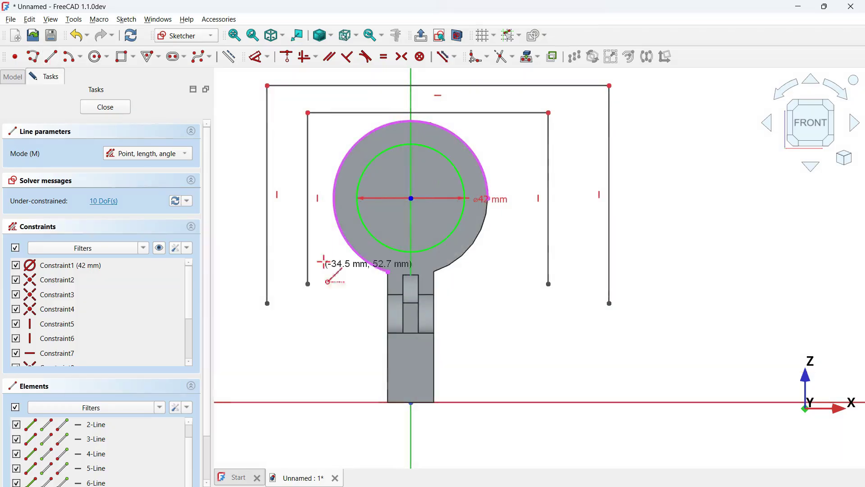
left_click(308, 282)
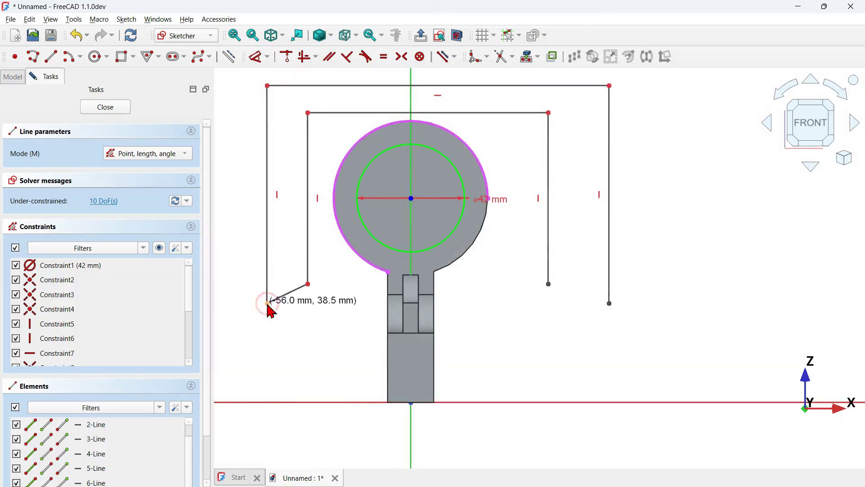
left_click(267, 303)
left_click(549, 284)
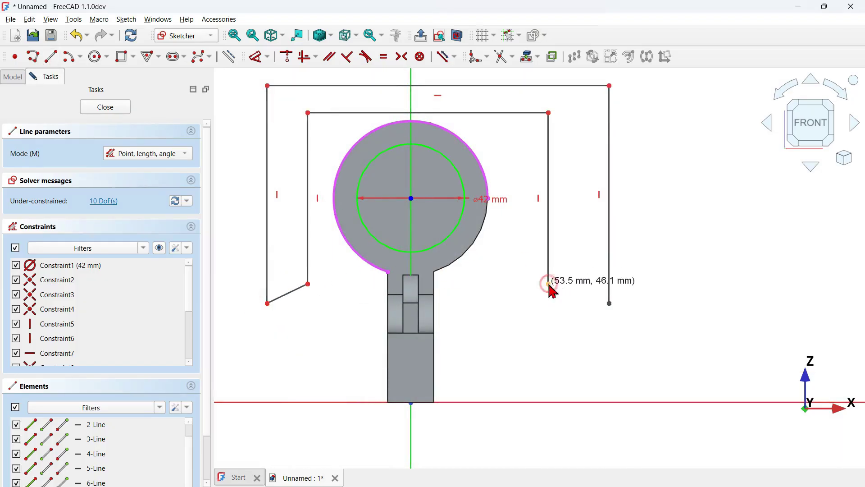
left_click(610, 303)
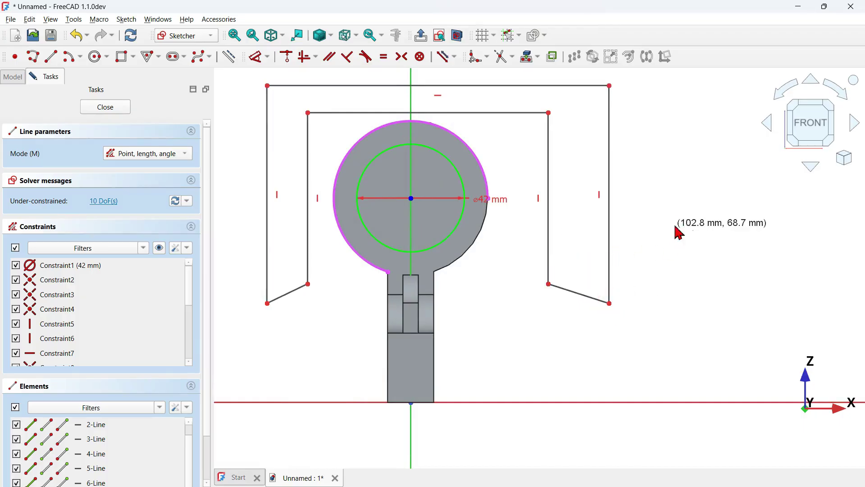
key("Escape")
- Constrain the two lines joining the inner and outer outlines to be horizontal
left_click(584, 295)
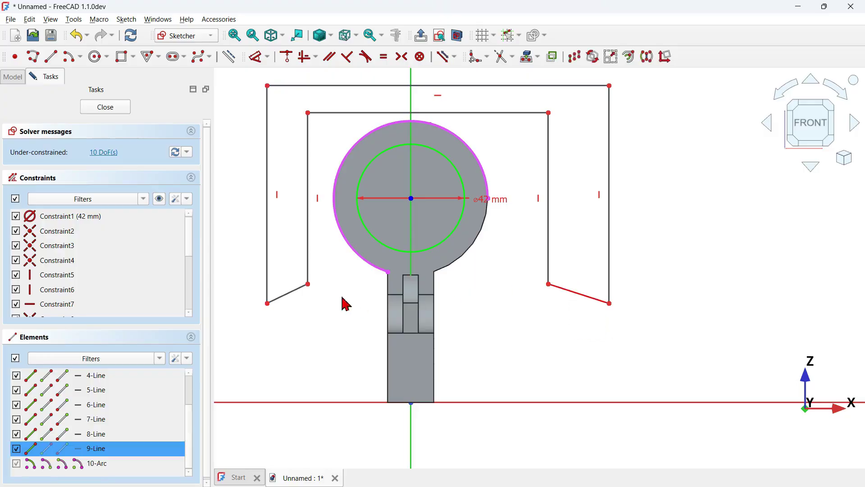
left_click(296, 289)
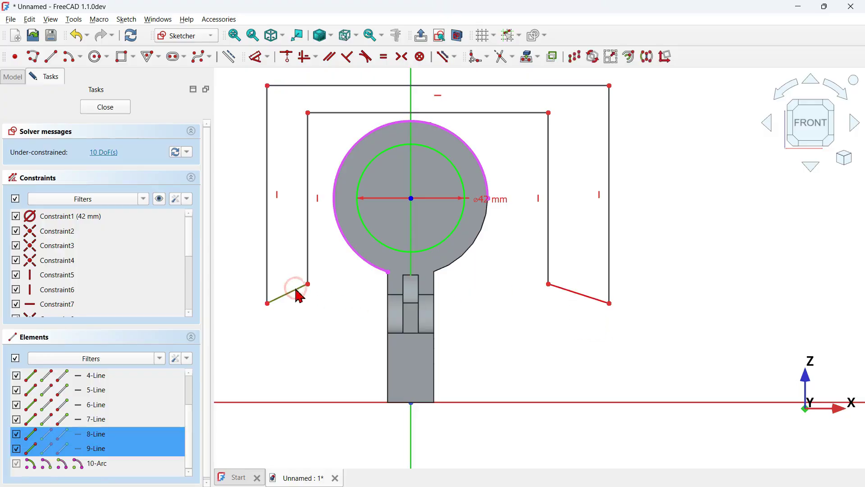
left_click(316, 57)
left_click(376, 88)
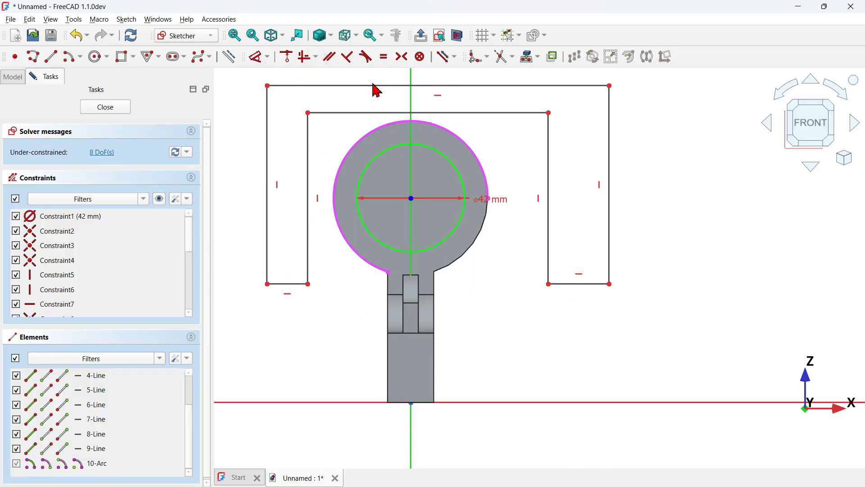
- Constrain the endpoints of the inner outline's upper line to be symmetric about the vertical axis
left_click(402, 56)
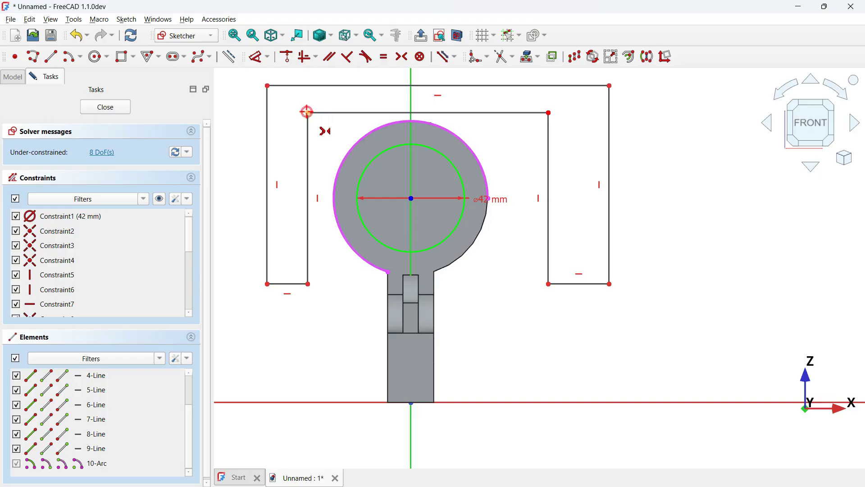
left_click(410, 95)
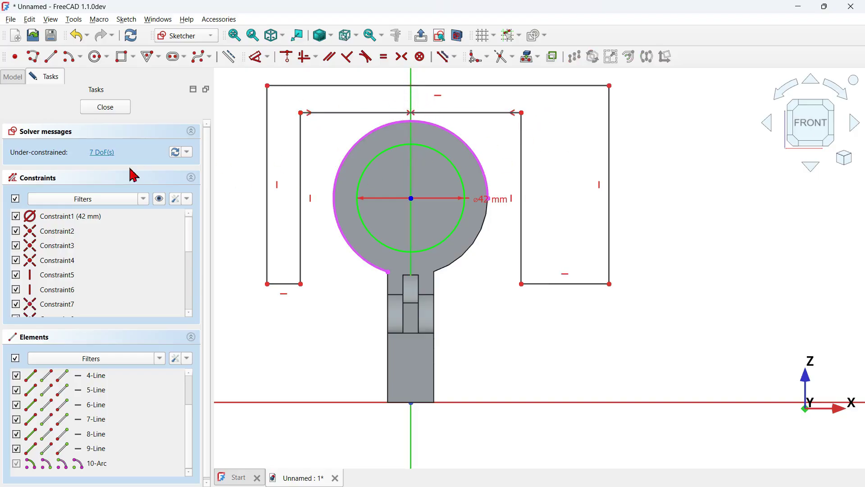
key("s")
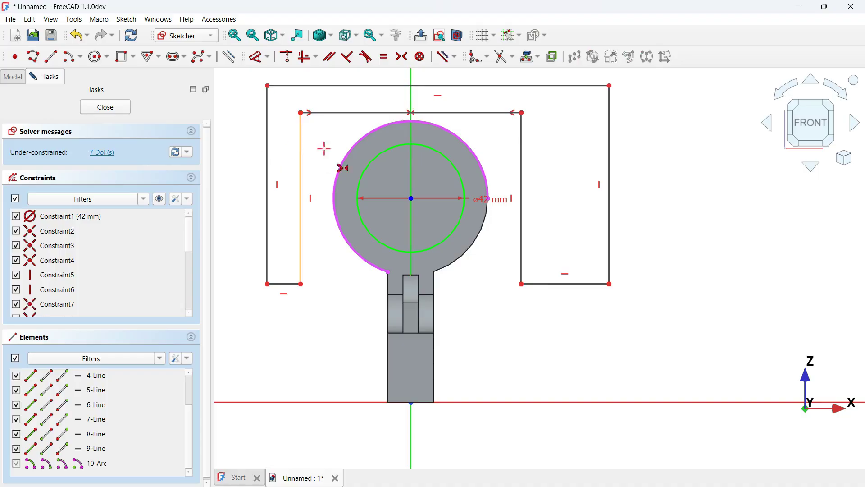
left_click(350, 150)
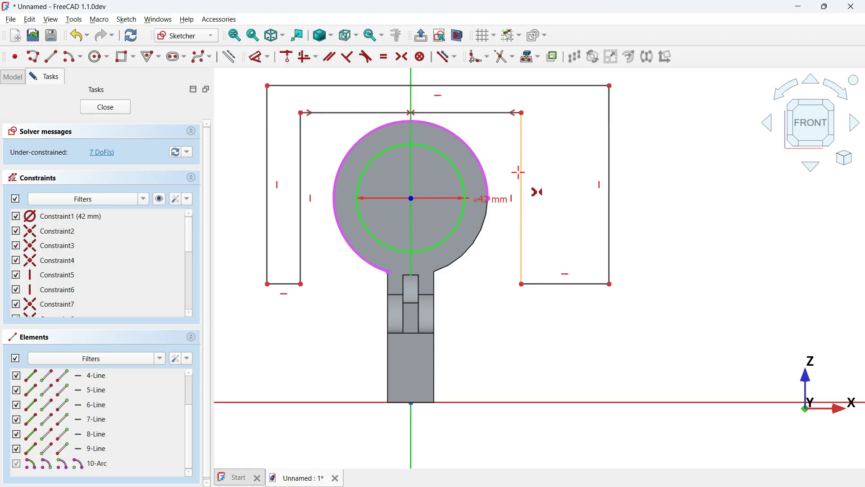
- Dimension the vertical distance from the inner outline's upper line to the bore circle's centre as 28 mm
left_click(258, 62)
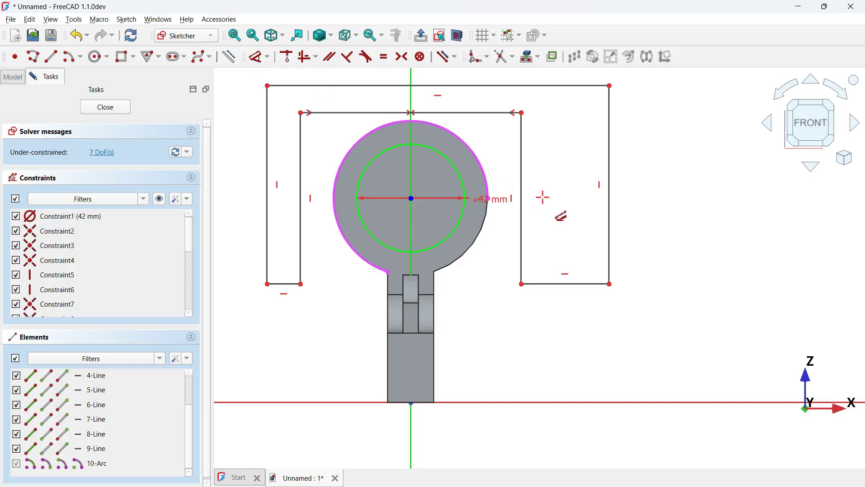
left_click(475, 116)
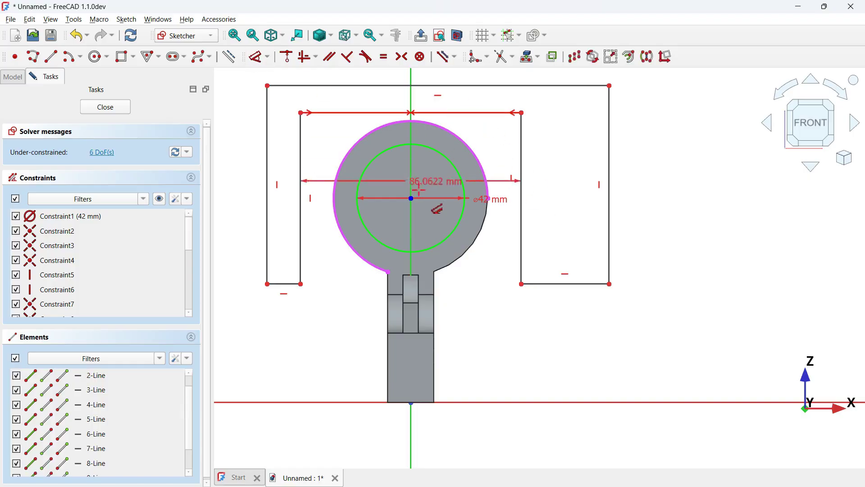
left_click(411, 195)
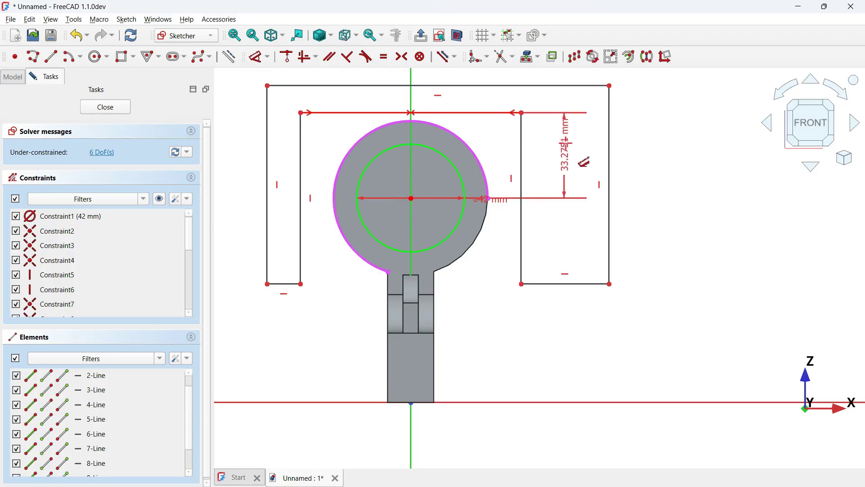
left_click(666, 149)
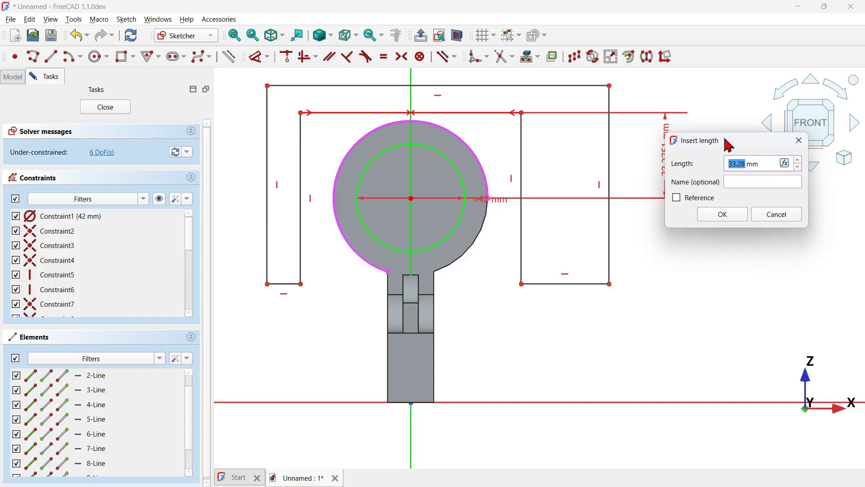
key("Return")
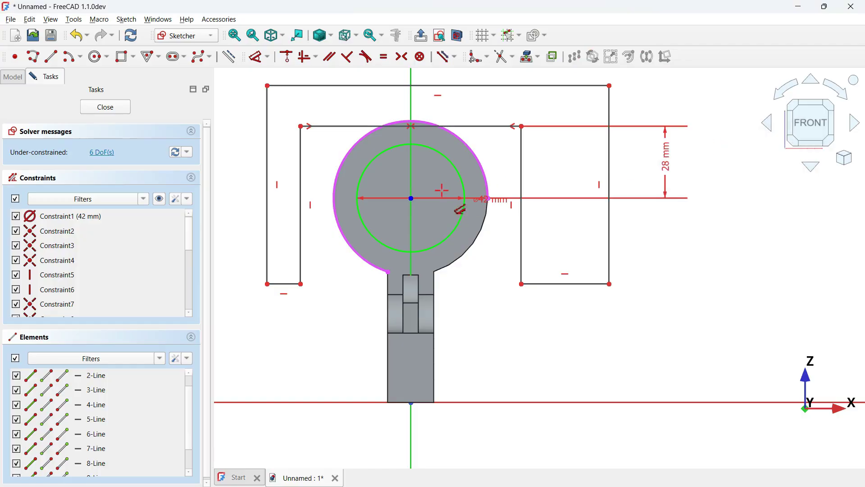
- Set the length of the inner outline's upper line to 56 mm and finish the sketch
left_click(490, 128)
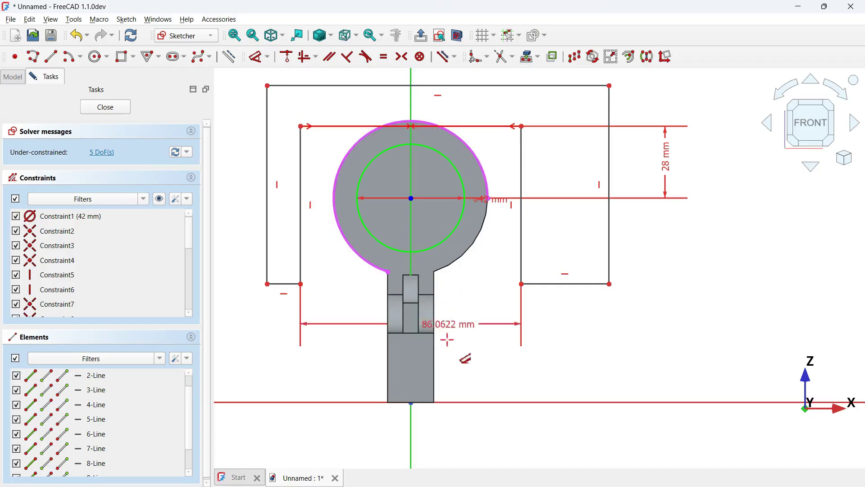
left_click(456, 350)
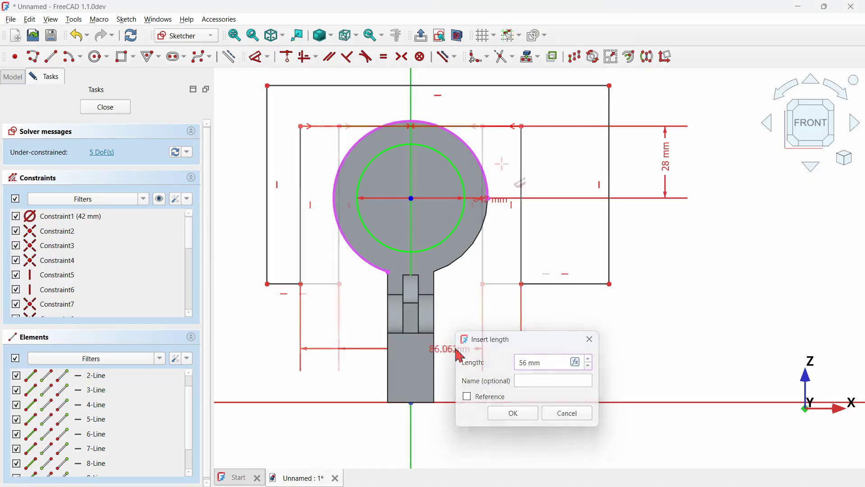
key("Return")
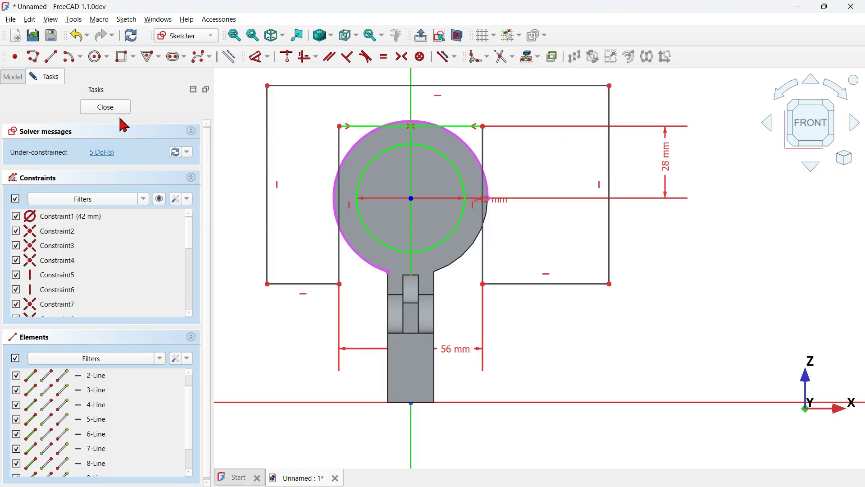
left_click(110, 110)
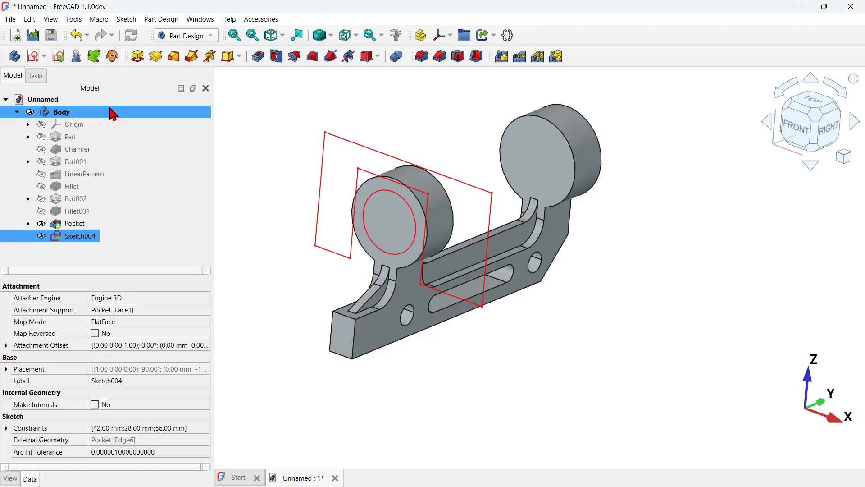
- Pocket the bore and side-trimming profile through all, cutting both rings of the bracket
left_click(252, 58)
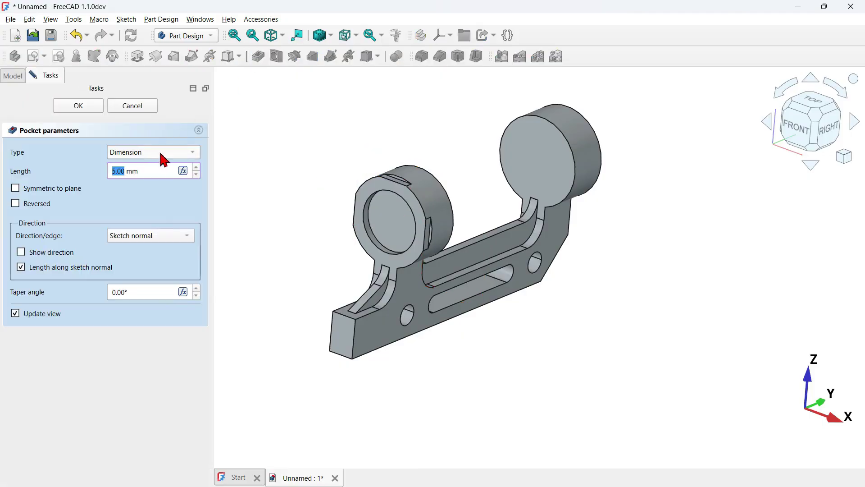
left_click(164, 159)
left_click(162, 167)
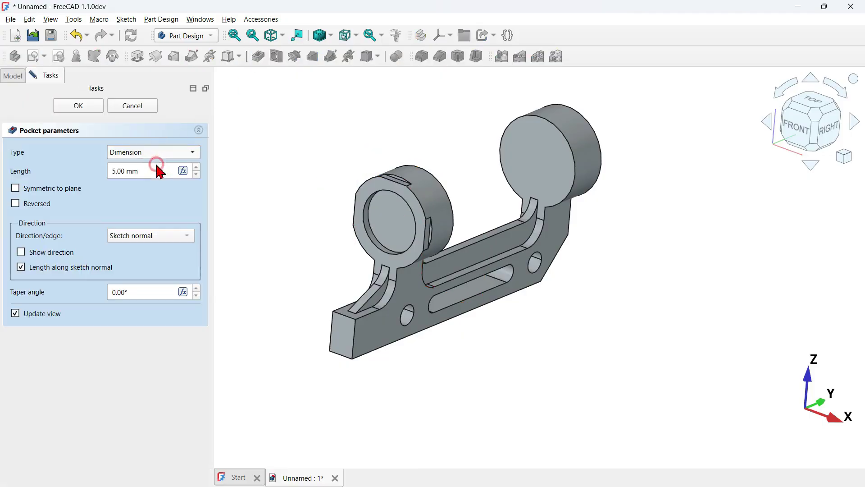
left_click(89, 107)
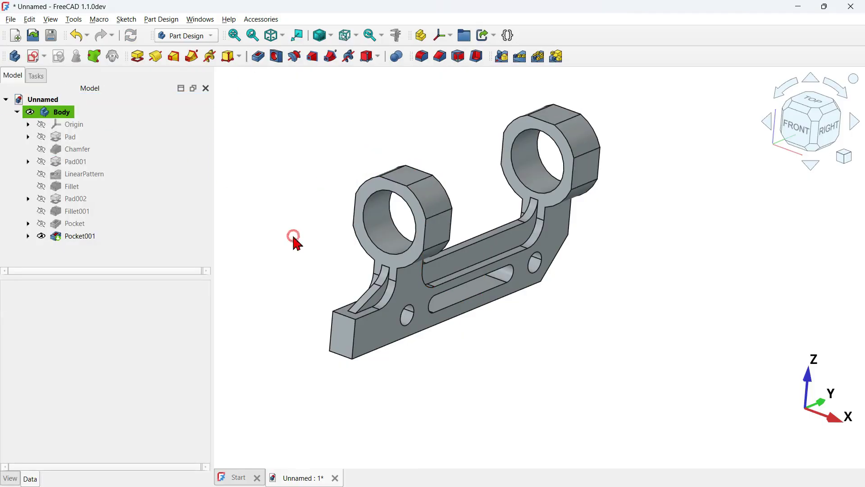
- Chamfer the bore faces of both rings and the slot's edges on both sides of the bar by 2 mm
middle_click_drag(295, 242, 283, 229)
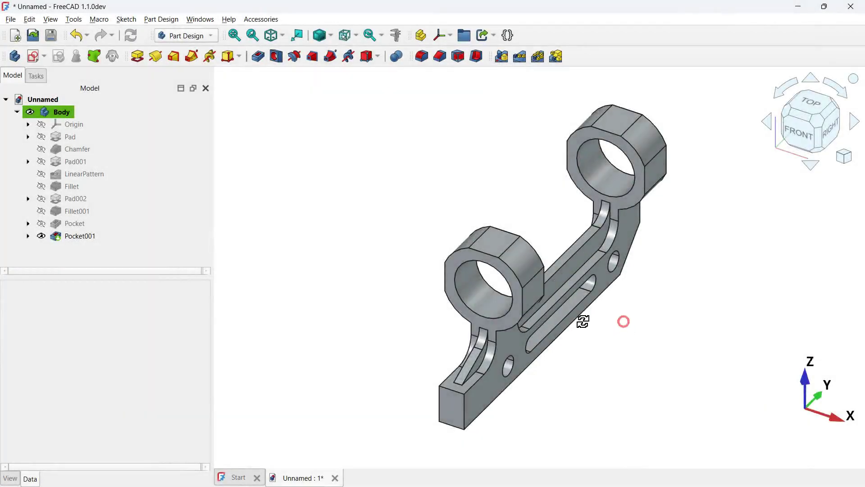
middle_click_drag(583, 321, 535, 340)
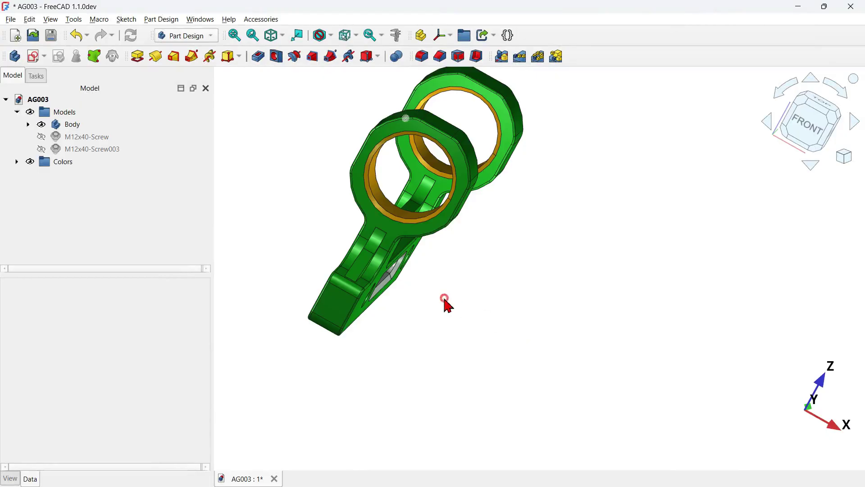
middle_click_drag(444, 300, 329, 270)
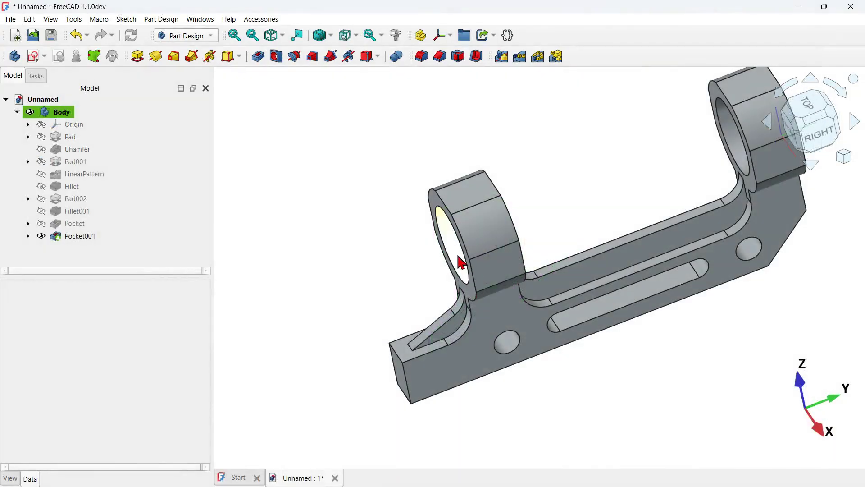
left_click(462, 262)
middle_click_drag(397, 272, 464, 269)
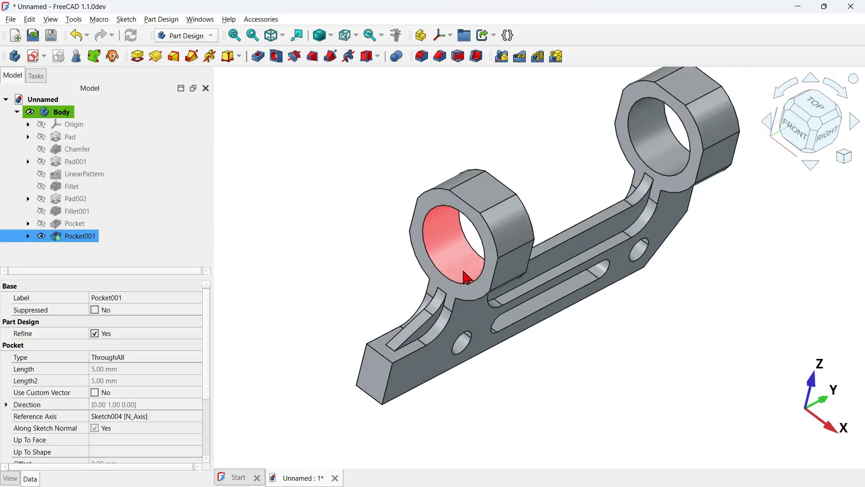
left_click(658, 158, "ctrl")
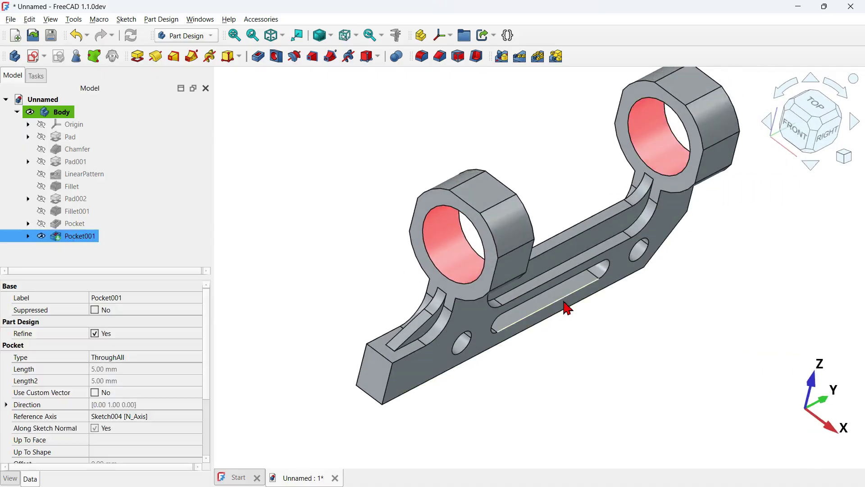
left_click(569, 303, "ctrl")
middle_click_drag(341, 266, 498, 301)
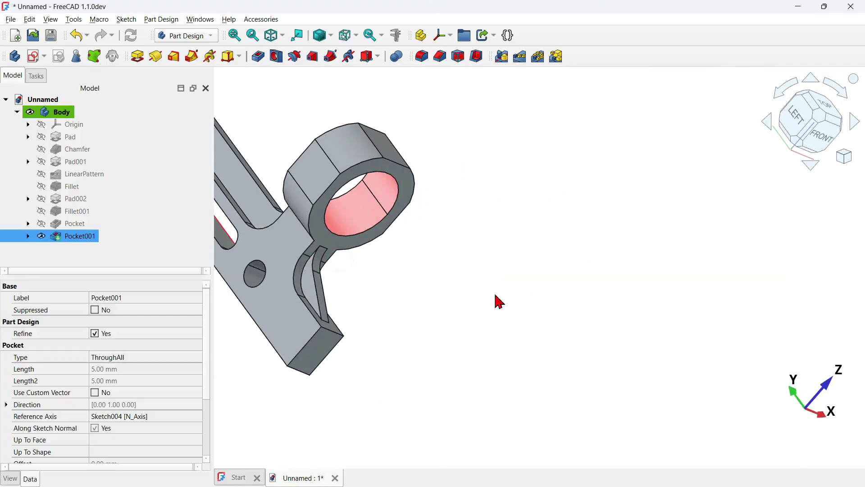
left_click(235, 249, "ctrl")
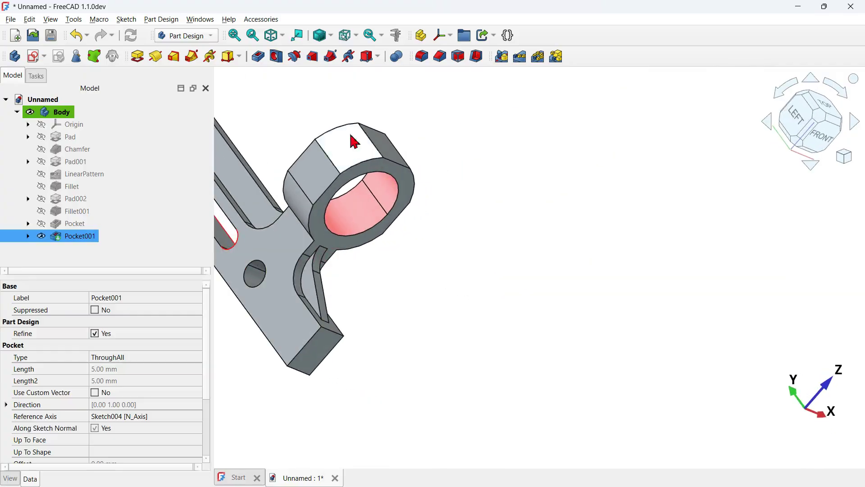
left_click(440, 55)
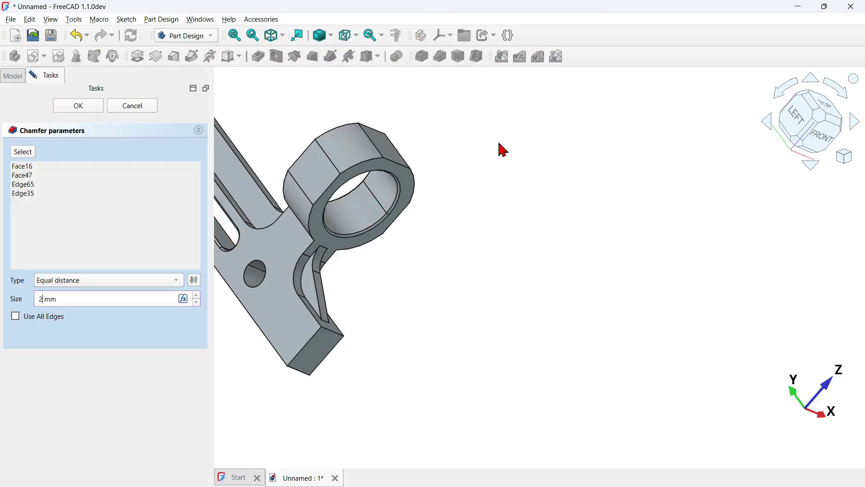
key("0")
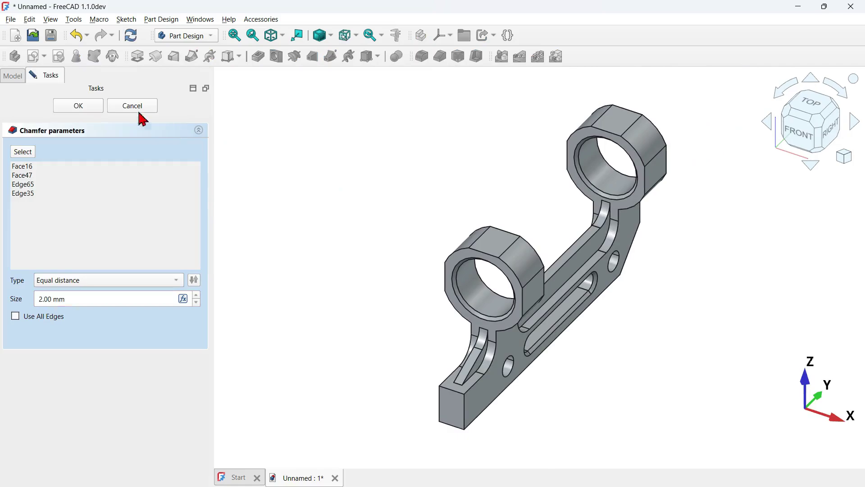
left_click(78, 105)
- Start a 5 mm fillet on the upper and lower edges of the bar's front end face
scroll(367, 409, "up", 3)
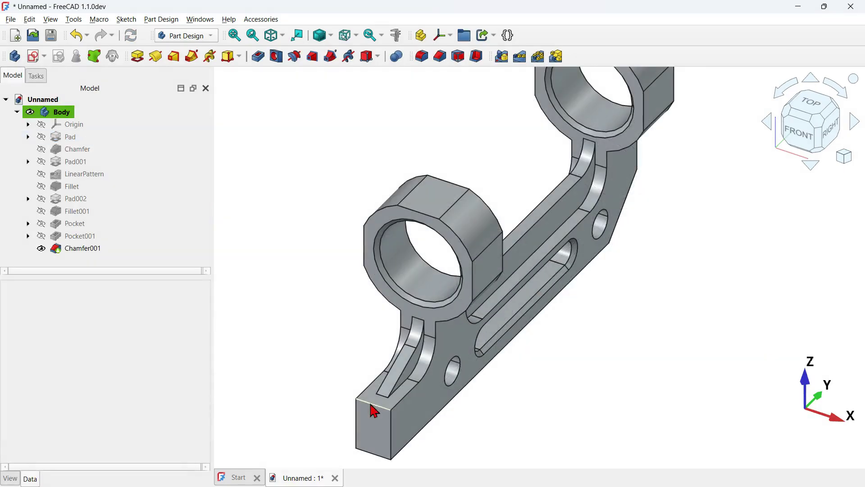
left_click(373, 409)
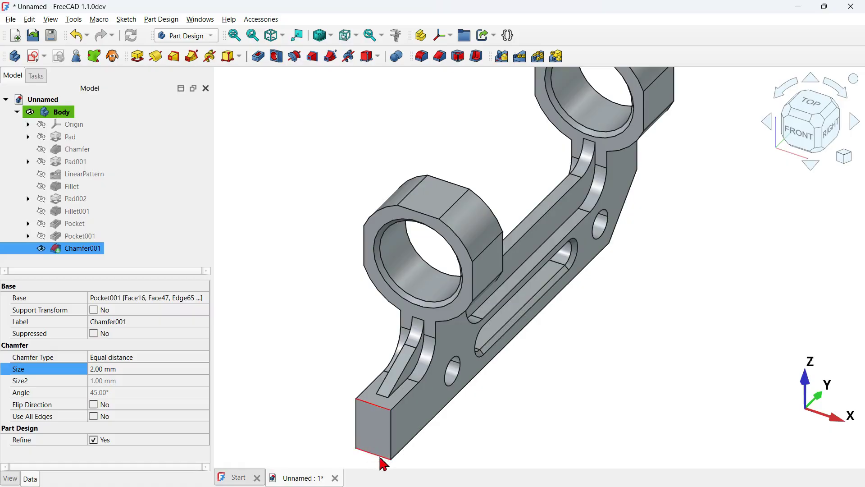
left_click(422, 55)
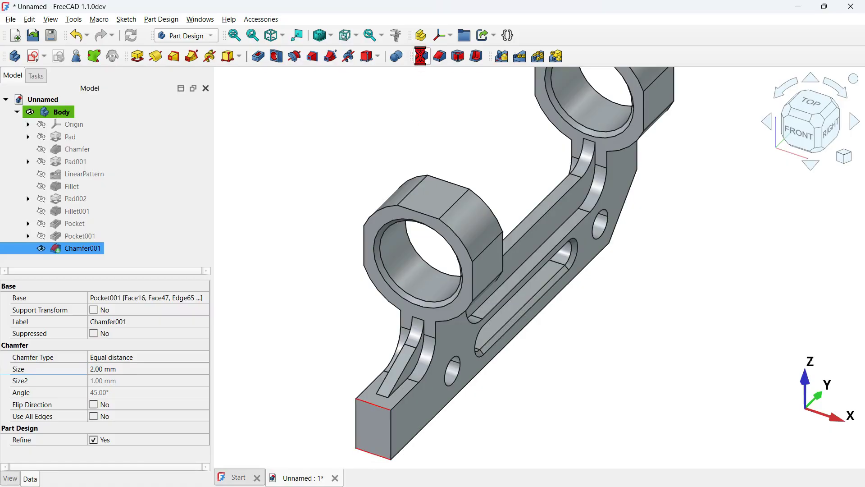
type("5")
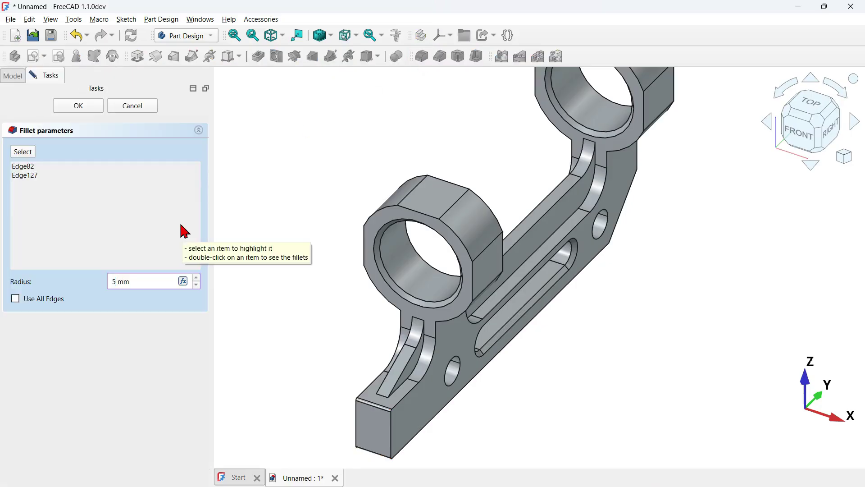
- Add the three lengthwise edges on the right-hand side of each ring, including the neck joints, to the fillet
left_click(26, 153)
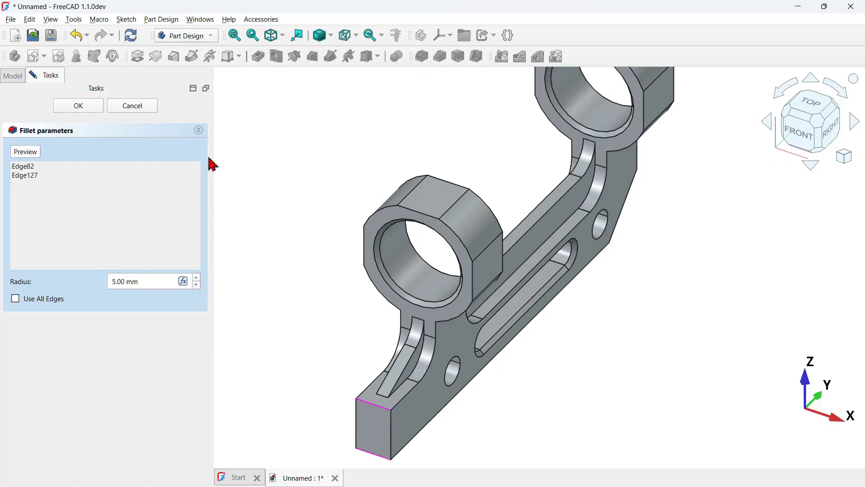
middle_click_drag(601, 357, 536, 259)
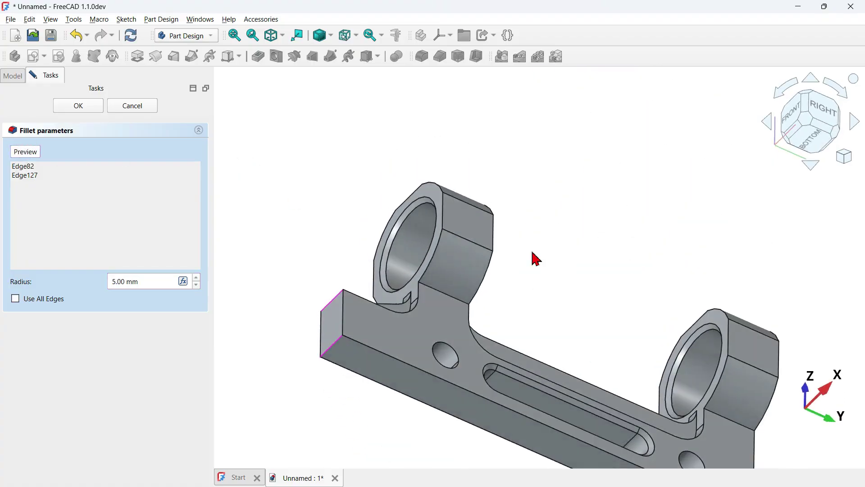
left_click(447, 296)
left_click(477, 244)
left_click(476, 206)
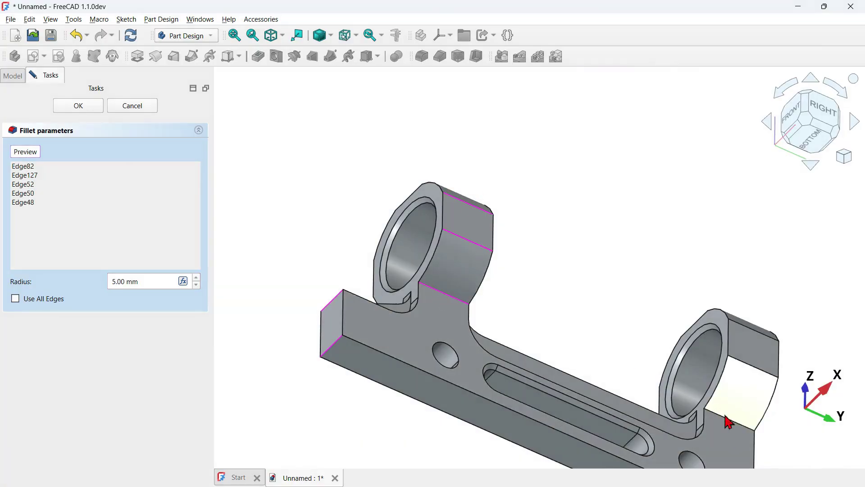
left_click(734, 421)
left_click(765, 376)
left_click(707, 316)
- Add both edges of the flat top face on each ring to the fillet
middle_click_drag(707, 315, 674, 136)
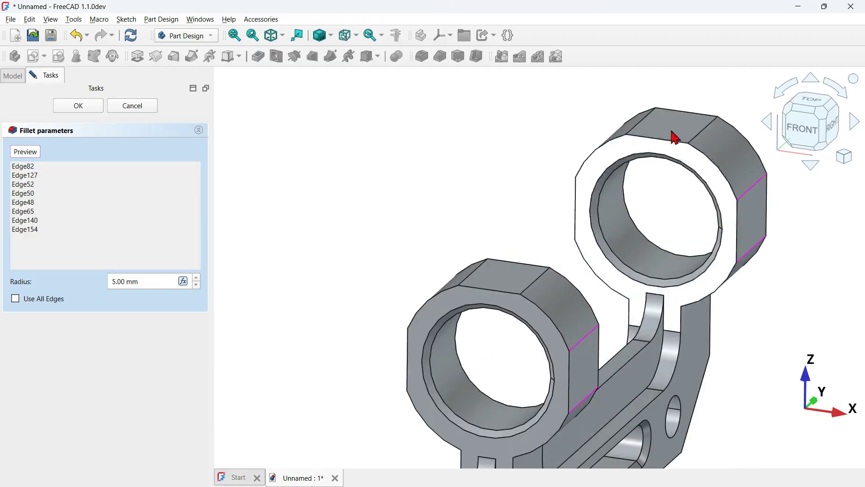
left_click(674, 135)
left_click(645, 125)
left_click(469, 277)
left_click(536, 281)
- Add the lengthwise edges on the left-hand side of both rings, including the neck joints, to the fillet
middle_click_drag(315, 356, 293, 415)
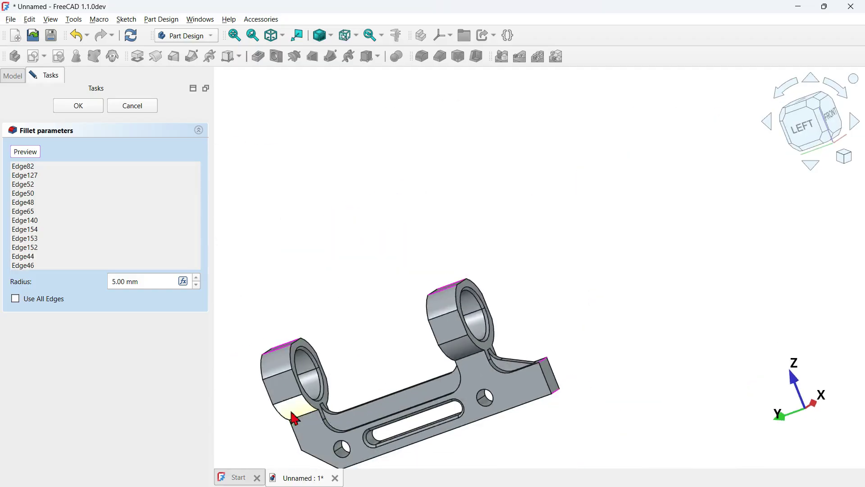
scroll(274, 344, "up", 2)
left_click(273, 344)
left_click(321, 408)
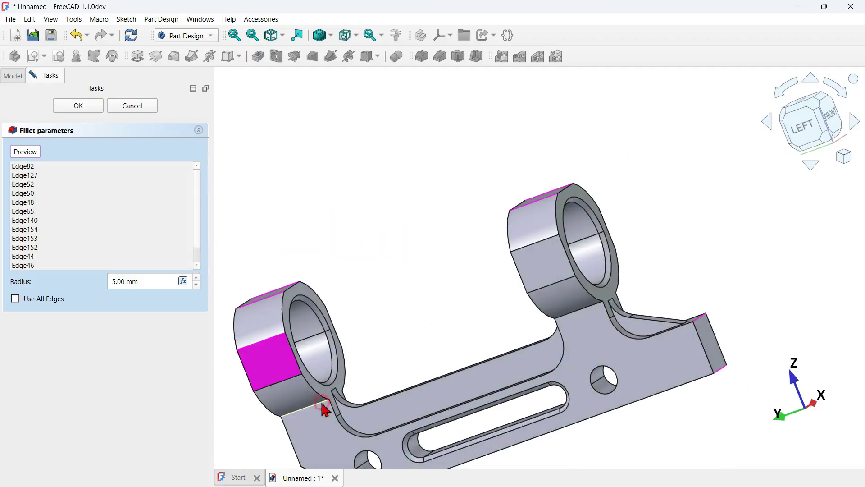
left_click(296, 377)
left_click(585, 309)
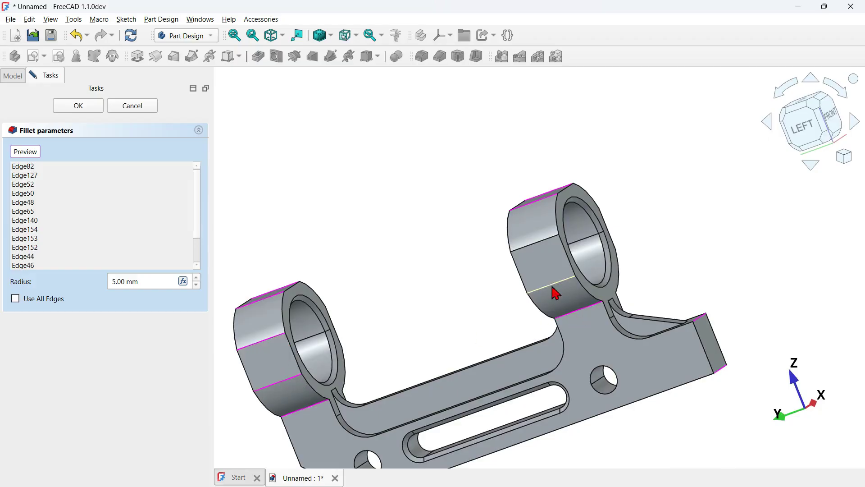
left_click(558, 283)
- Add the edges of the slanted face at the bar's rear end and apply the 5 mm fillet
scroll(404, 237, "down", 2)
middle_click_drag(404, 238, 330, 394)
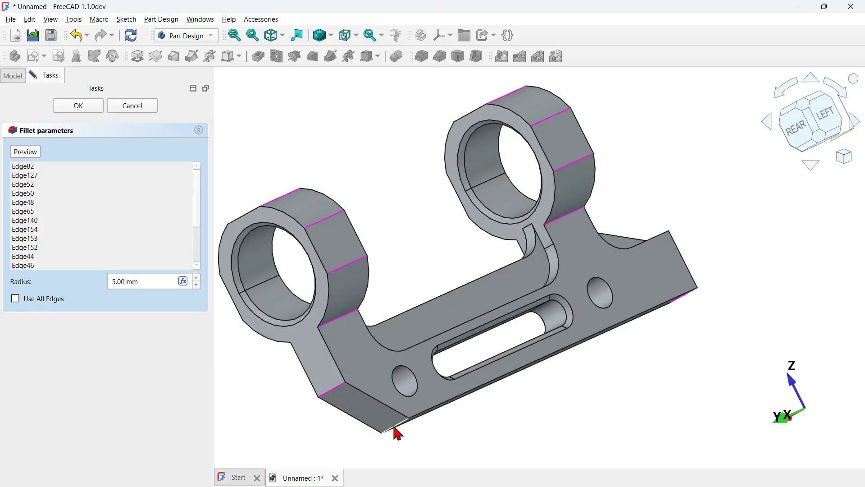
left_click(31, 155)
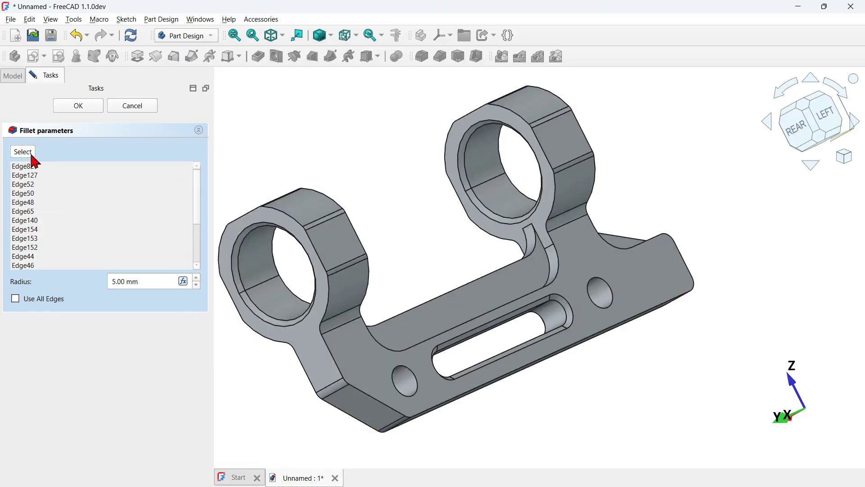
left_click(76, 106)
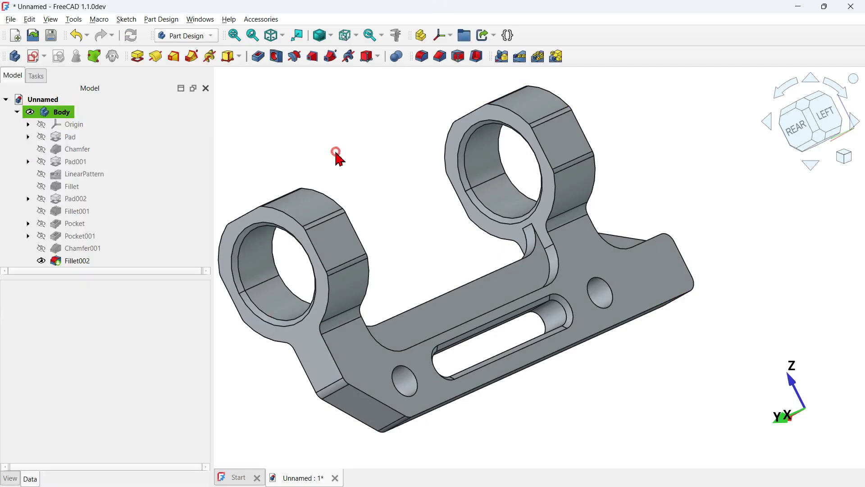
- Start a 1 mm fillet on the outer edge of the front ring's front face
key("0")
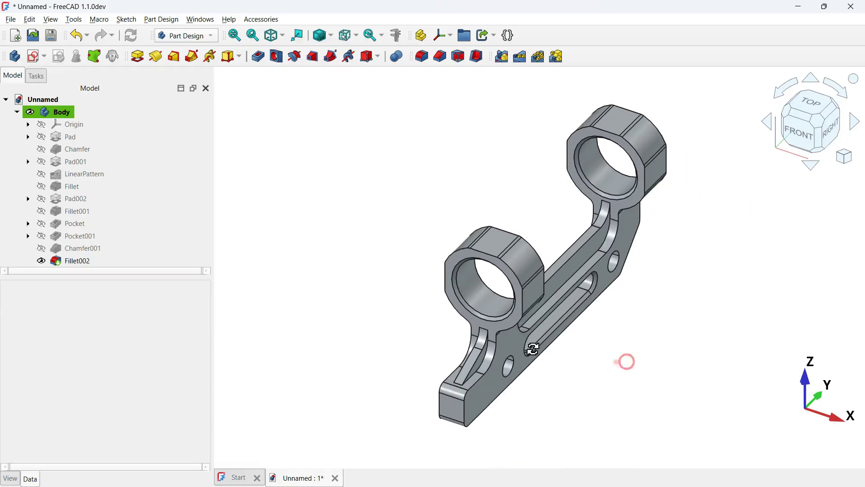
middle_click_drag(624, 361, 589, 350)
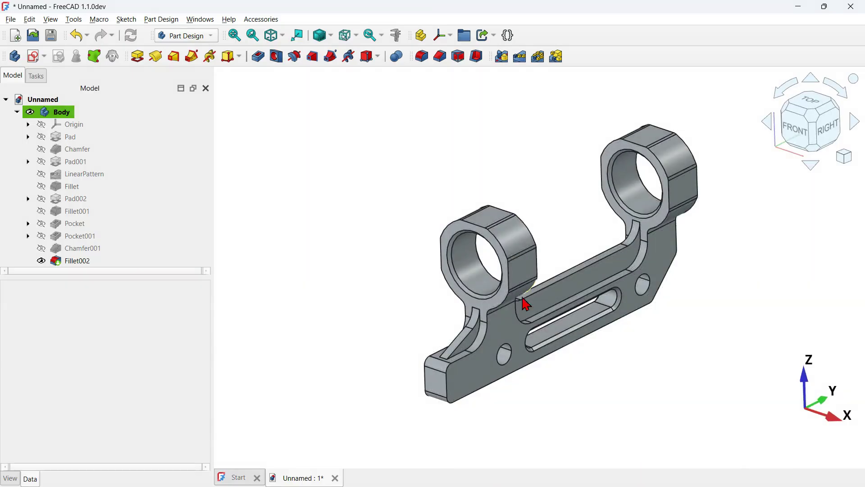
left_click(498, 245)
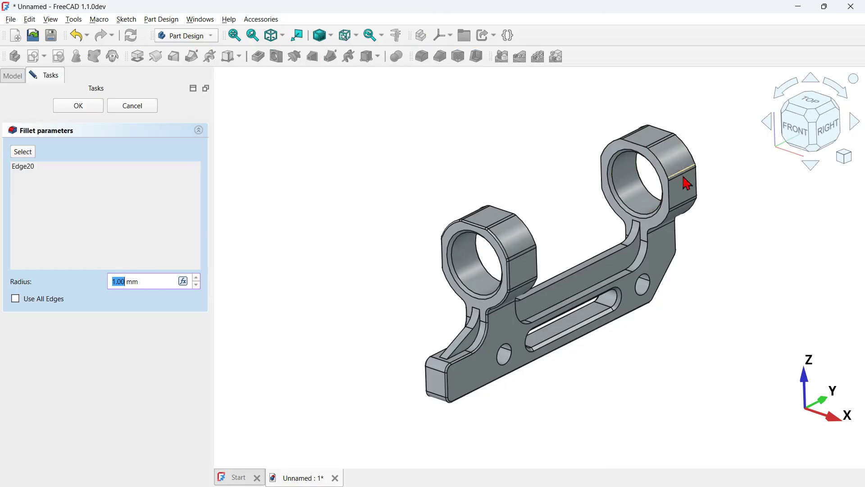
middle_click_drag(705, 315, 559, 303)
scroll(637, 292, "down", 3)
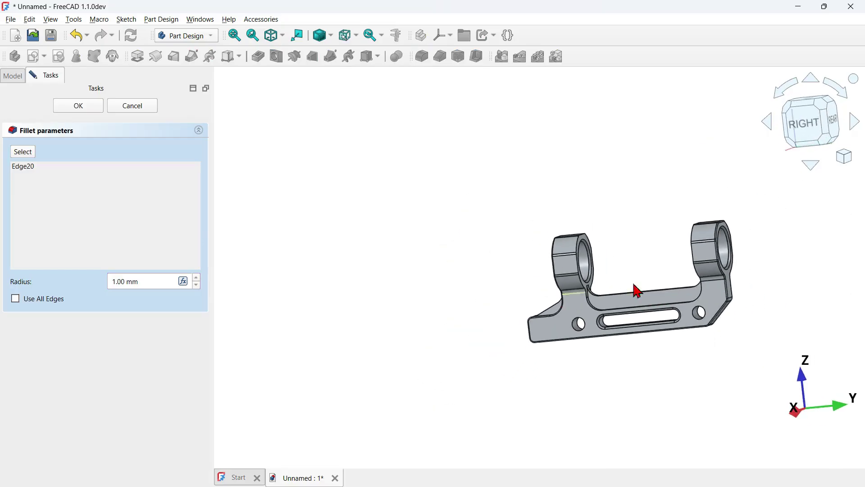
scroll(765, 264, "up", 3)
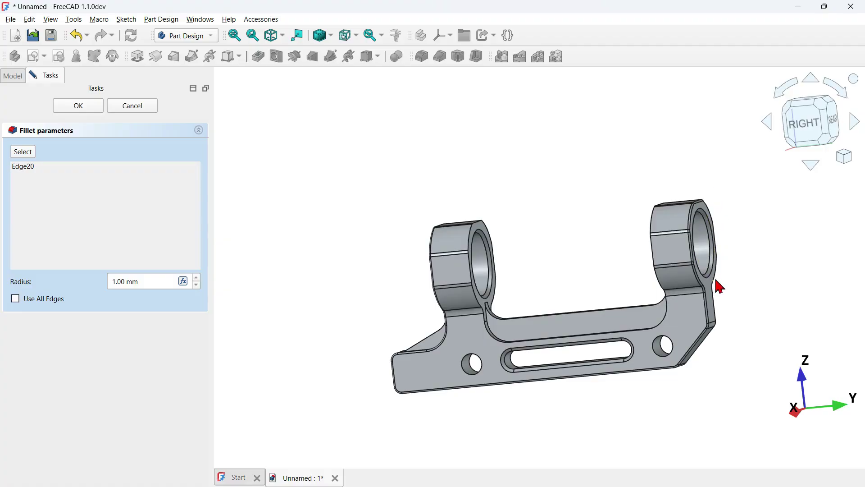
middle_click_drag(518, 247, 600, 270)
scroll(485, 195, "up", 3)
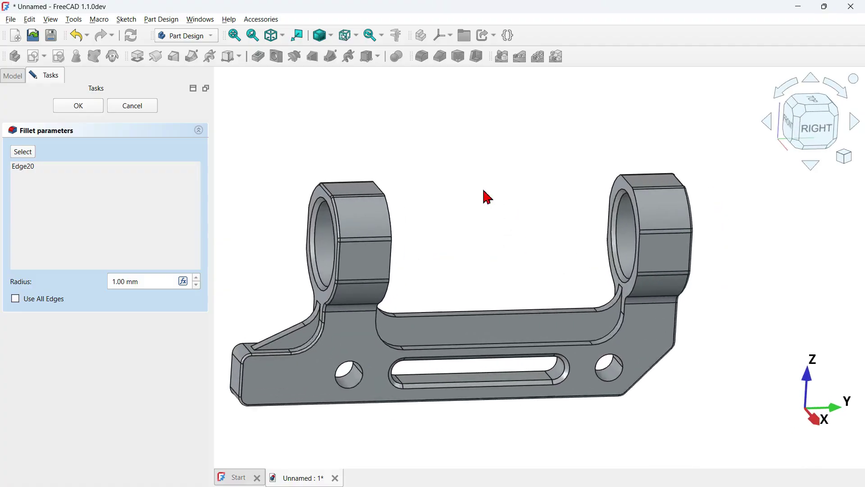
- Add the matching outer edge of the rear ring's front face and apply the 1 mm fillet
left_click(28, 152)
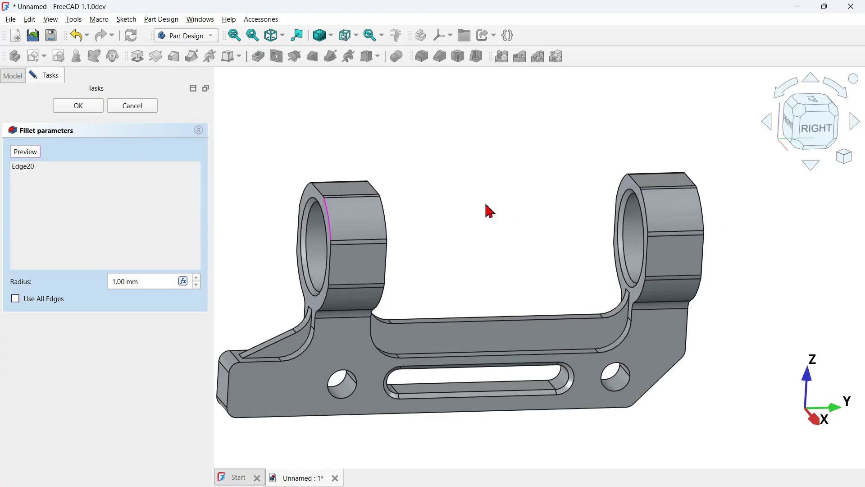
left_click(649, 213)
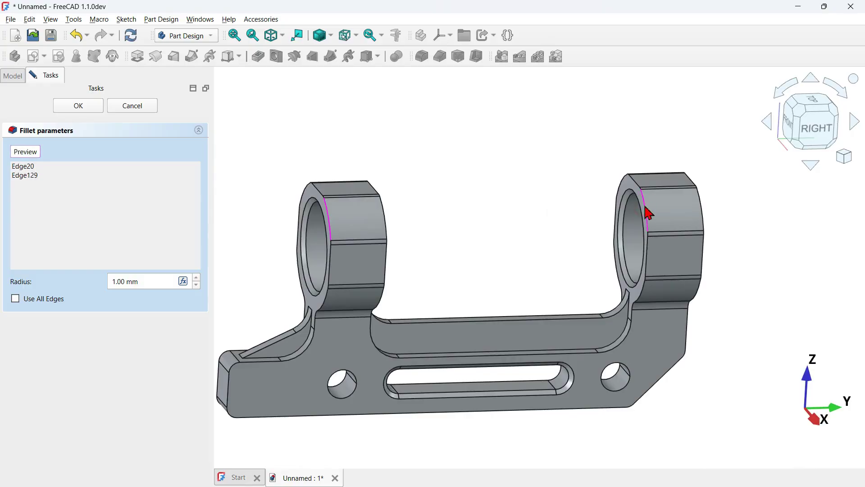
left_click(26, 153)
middle_click_drag(405, 271, 516, 264)
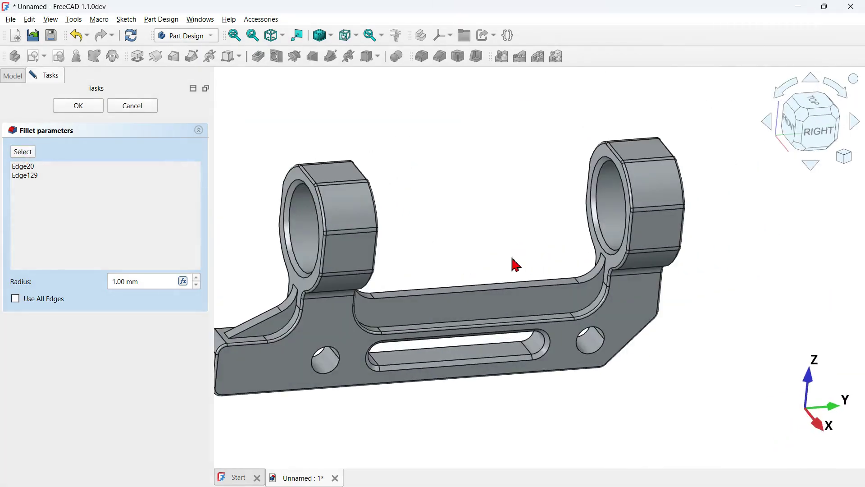
left_click(92, 109)
middle_click_drag(576, 328, 525, 315)
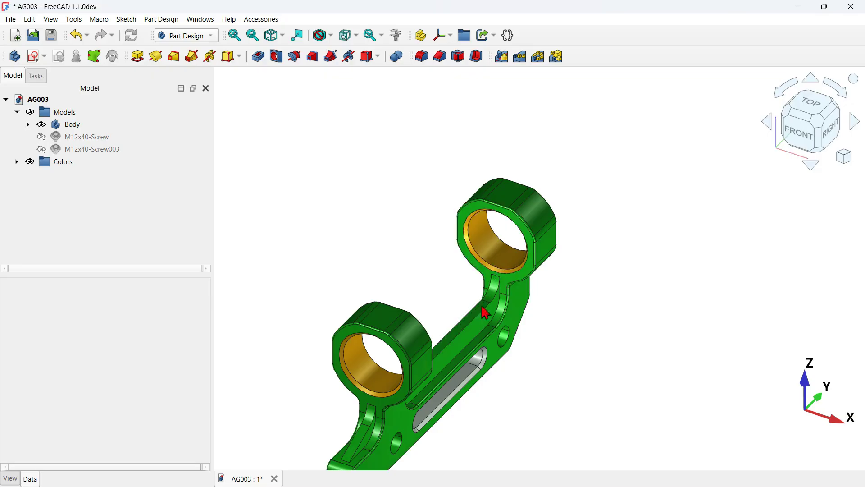
- Examine the finished AG003 reference model and its two M12x40 screws
scroll(601, 266, "down", 3)
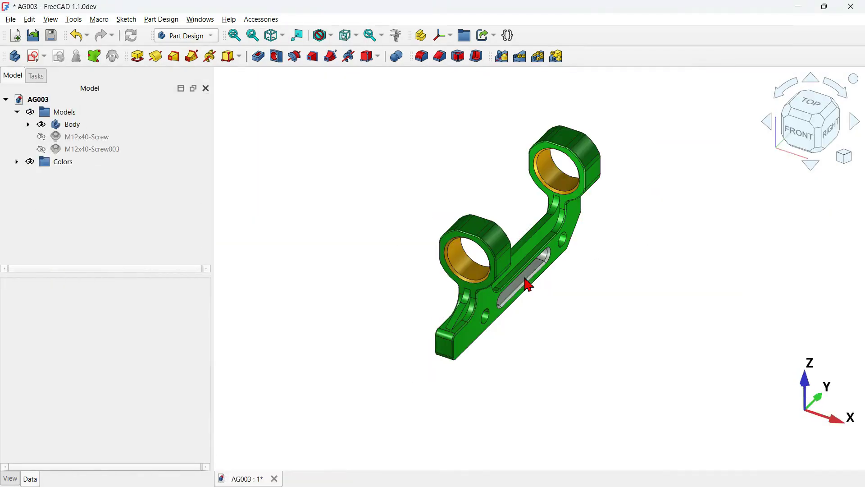
left_click(93, 137)
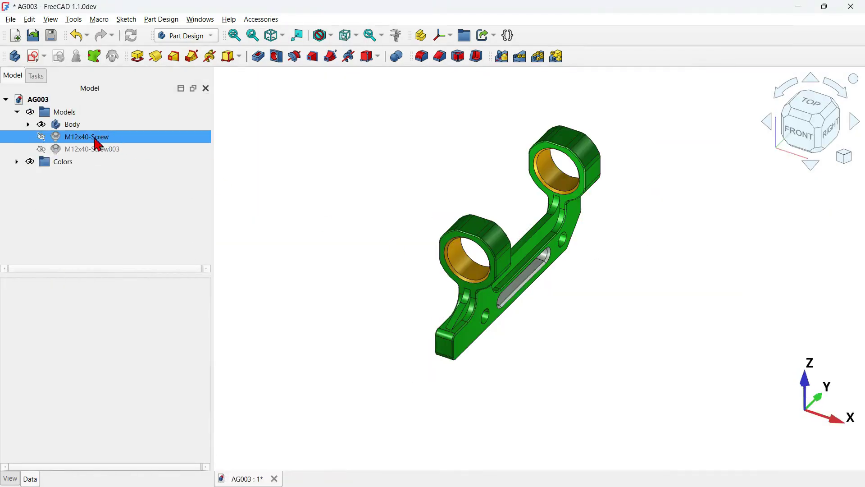
left_click(138, 150)
left_click(386, 206)
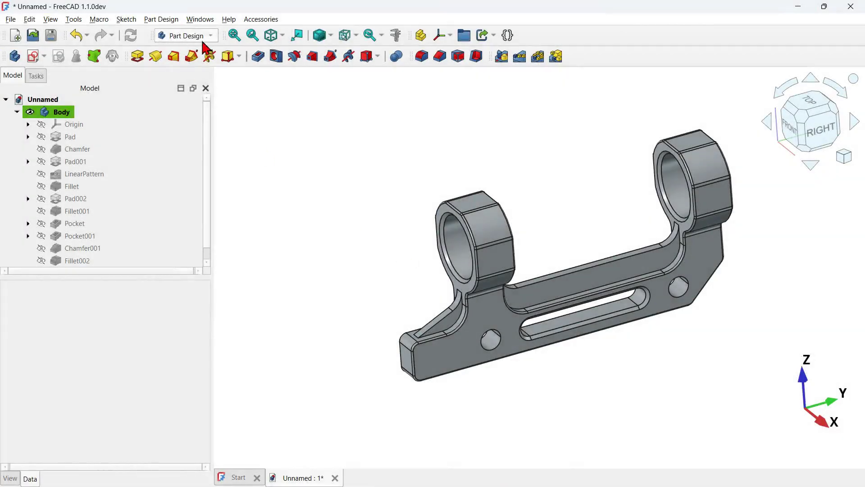
- Switch to the Fasteners workbench and collapse the Body's feature list in the unnamed document
left_click(188, 37)
left_click(185, 131)
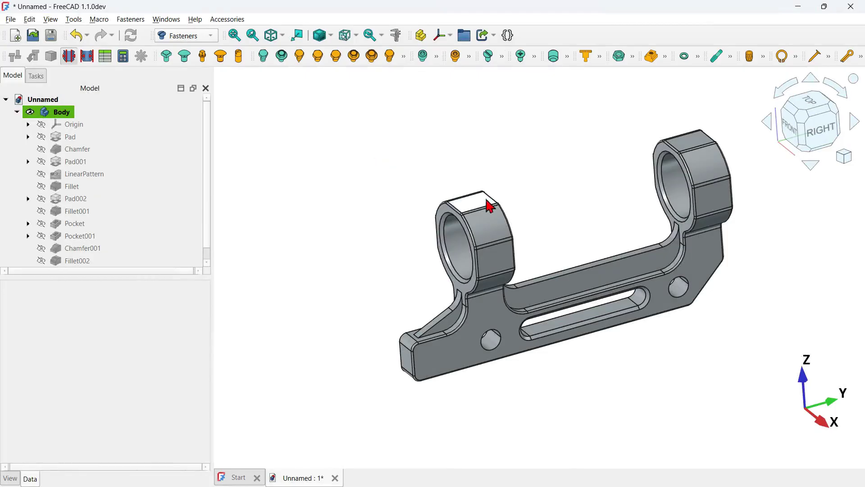
left_click(42, 113)
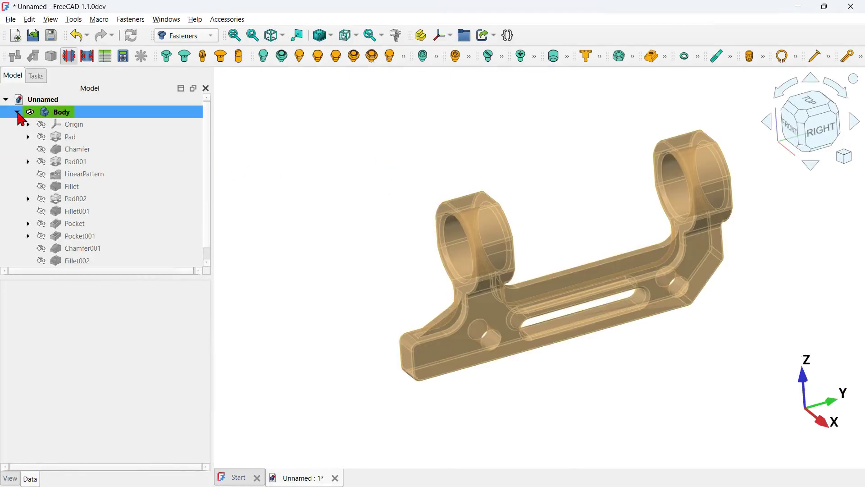
left_click(17, 112)
left_click(337, 192)
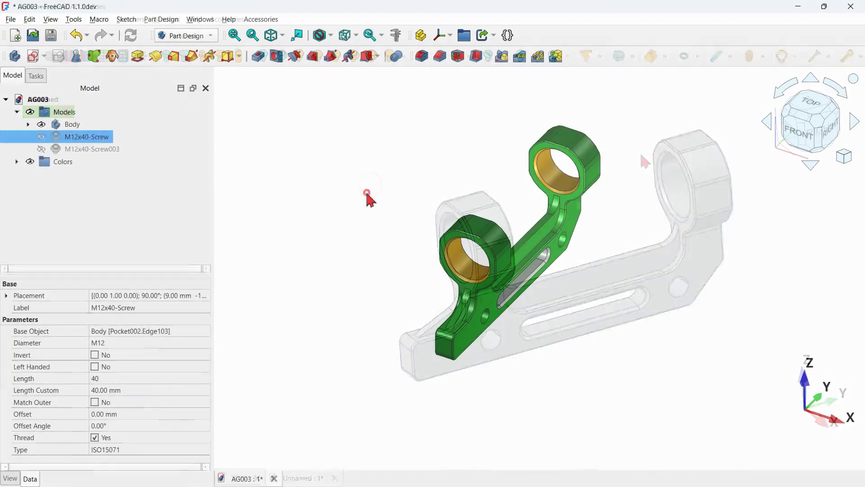
- Check the type, diameter, length and thread settings of the first M12x40 screw in the AG003 reference model
left_click(101, 141)
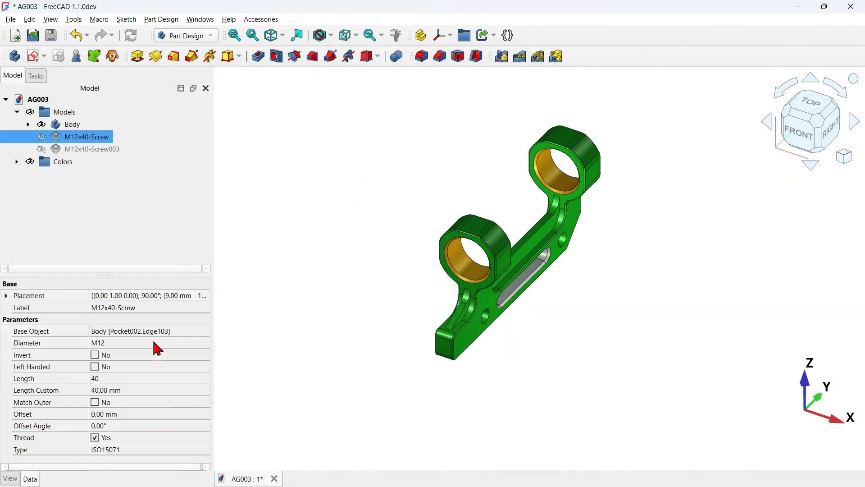
left_click(108, 450)
left_click(72, 136)
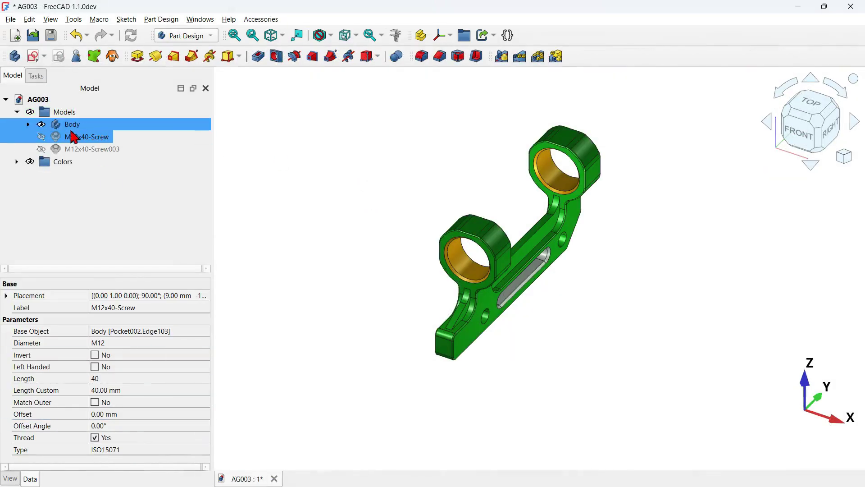
- Add an ISO 15071 small-series hexagon bolt with flange, product grade A, to the unnamed document
key("v")
key("f")
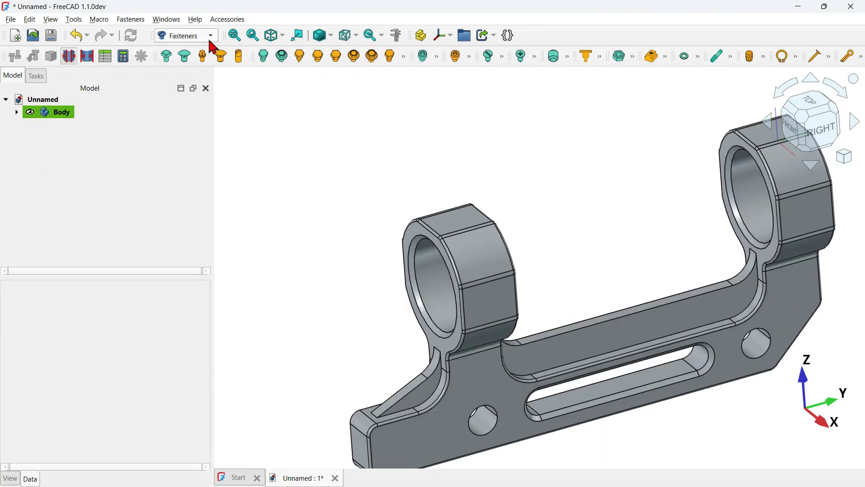
left_click(130, 19)
mouse_move(199, 154)
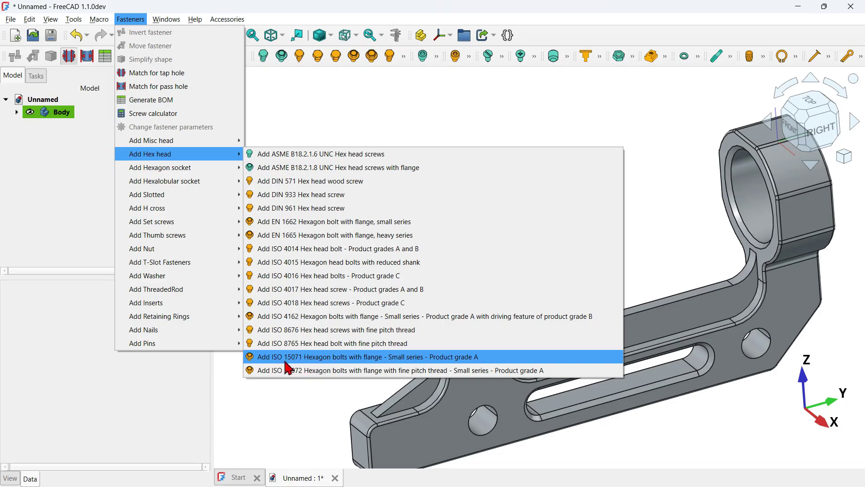
left_click(325, 357)
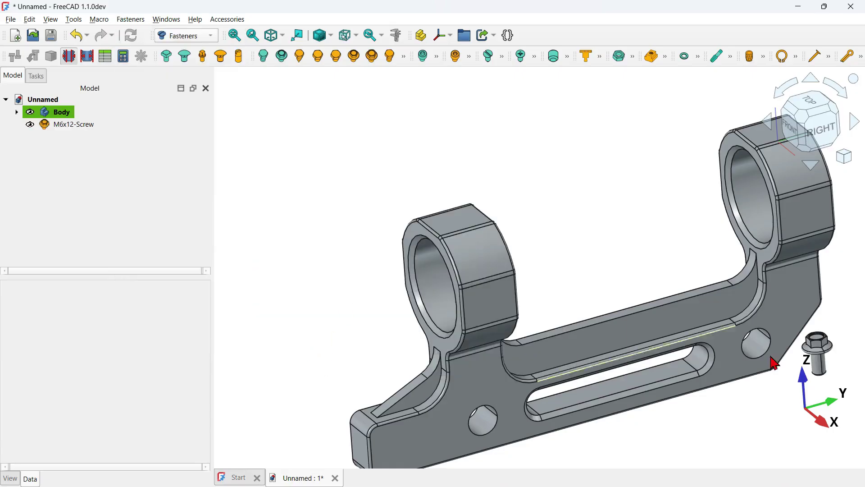
scroll(658, 303, "down", 4)
scroll(798, 330, "up", 2)
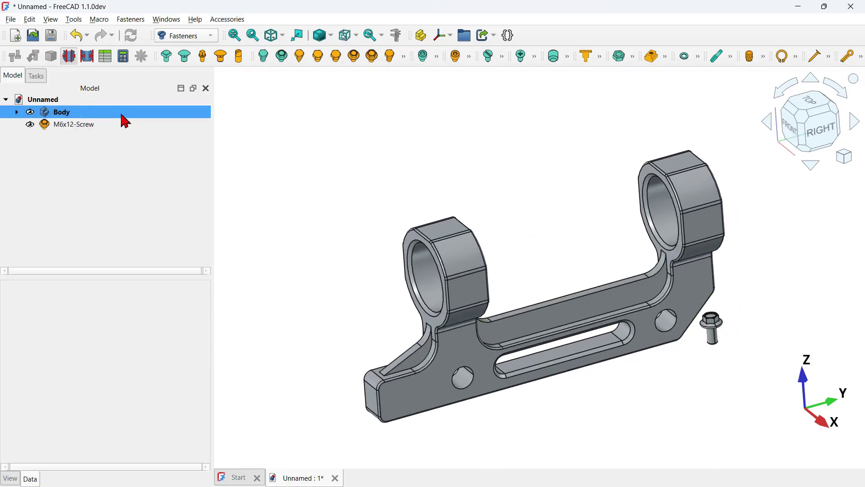
- Set the flange bolt's diameter to M12 and its length to 40
left_click(81, 128)
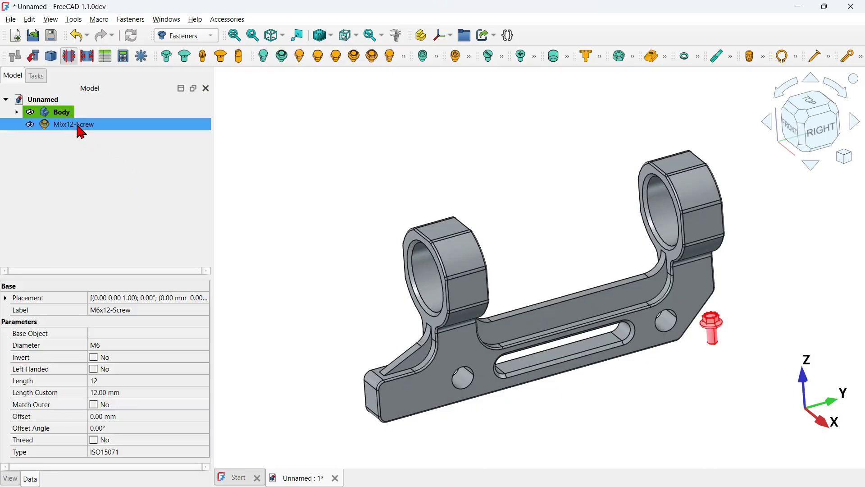
left_click(142, 344)
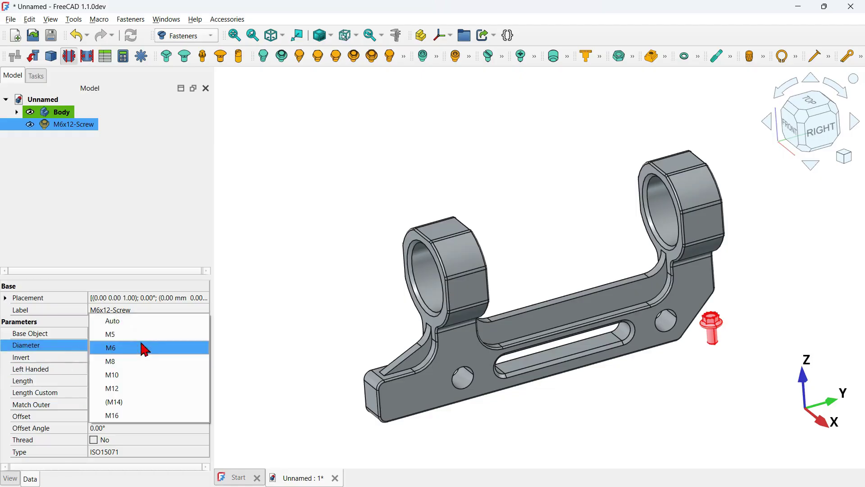
left_click(151, 395)
left_click(167, 393)
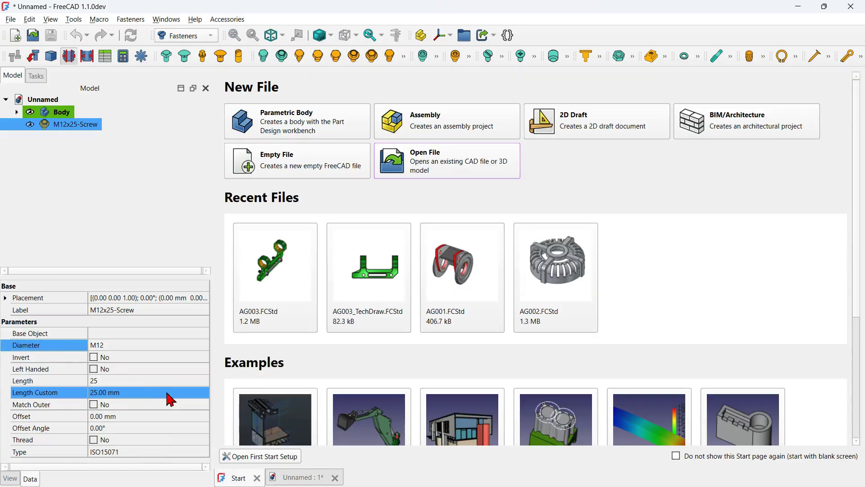
left_click(117, 382)
left_click(119, 383)
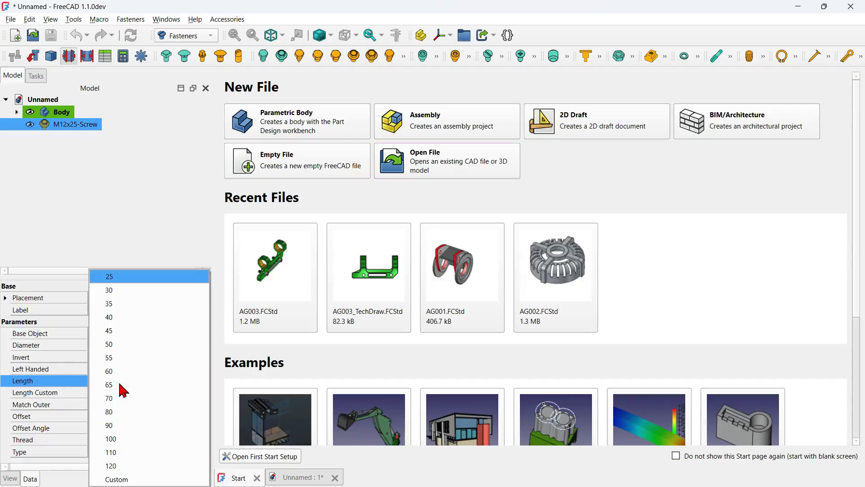
left_click(306, 483)
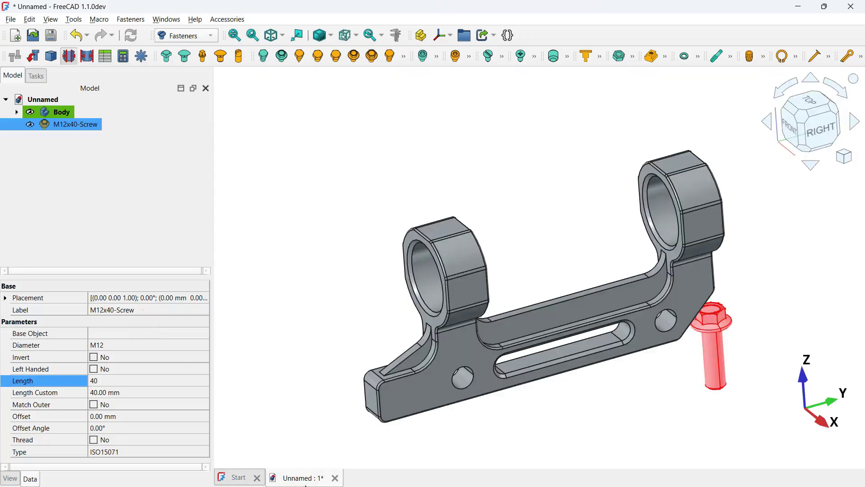
left_click(694, 372)
scroll(694, 371, "up", 2)
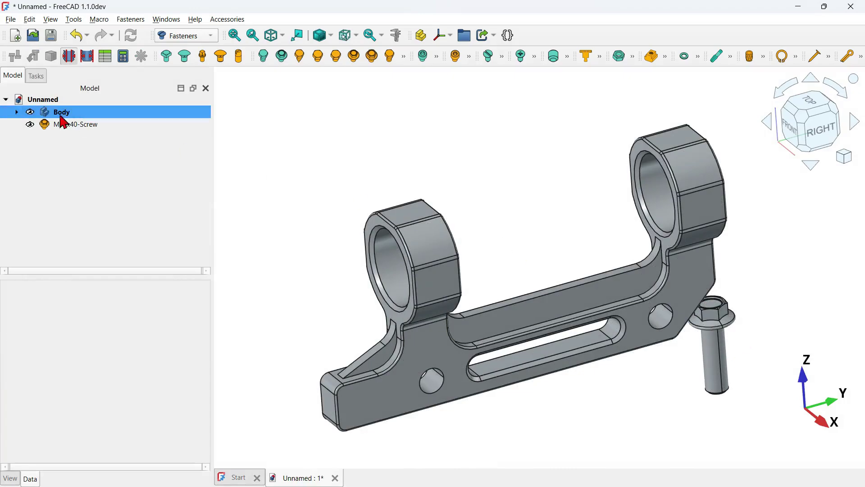
- Enable the modelled thread on the M12x40 screw
left_click(93, 125)
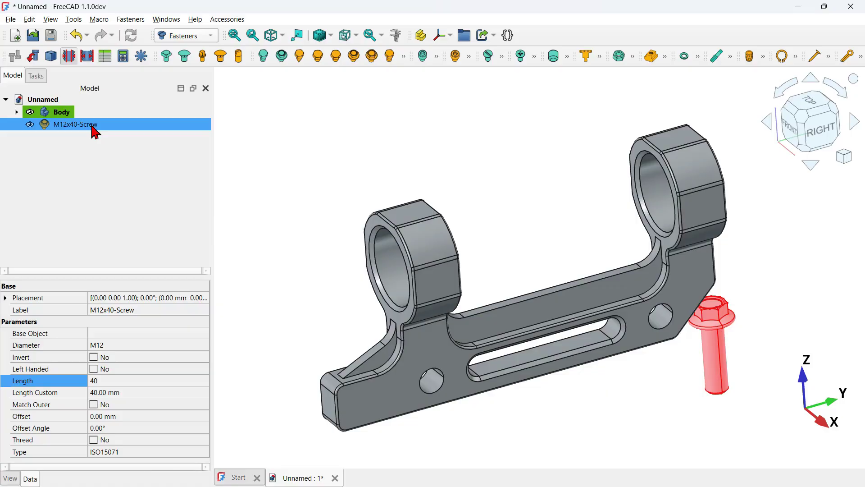
left_click(146, 405)
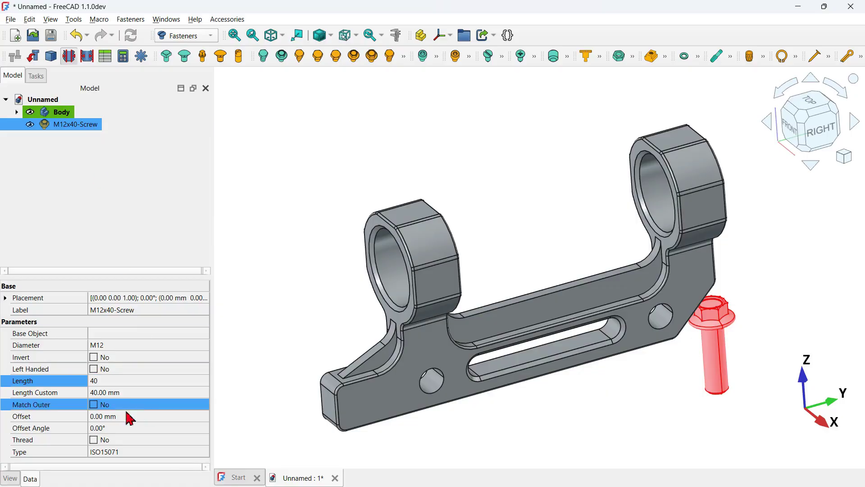
left_click(19, 440)
left_click(125, 440)
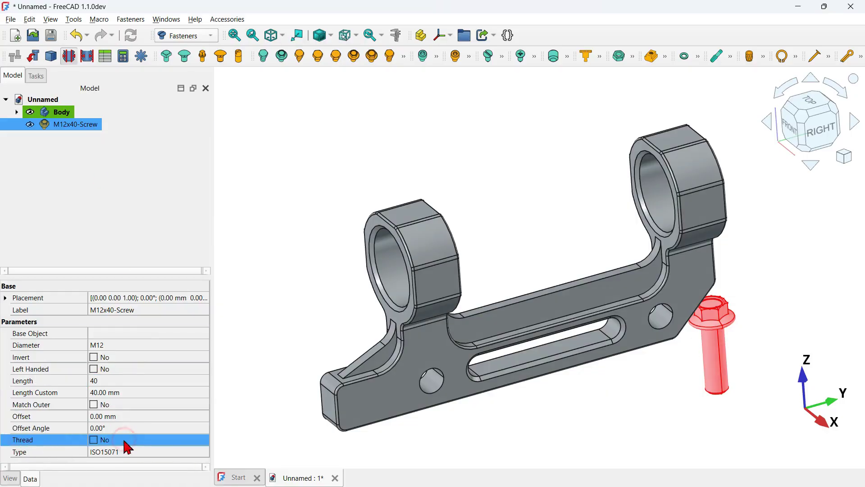
left_click(125, 441)
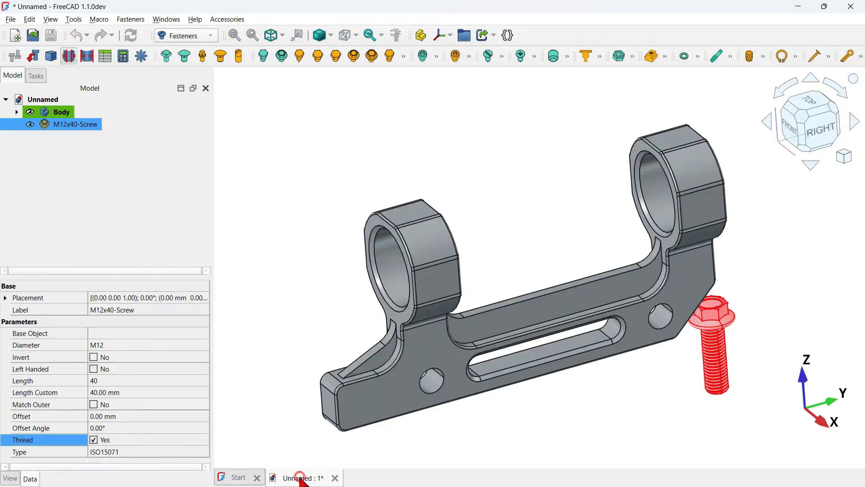
left_click(657, 395)
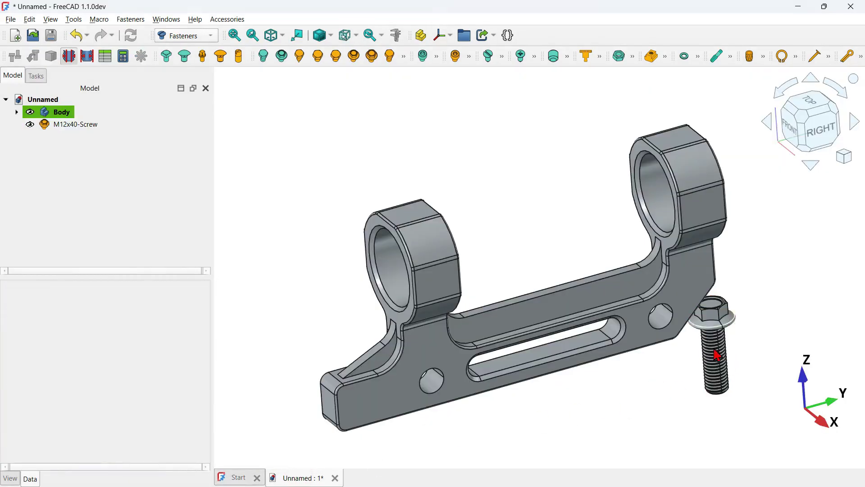
- Duplicate the M12x40 screw in the same document
middle_click_drag(521, 238, 555, 254)
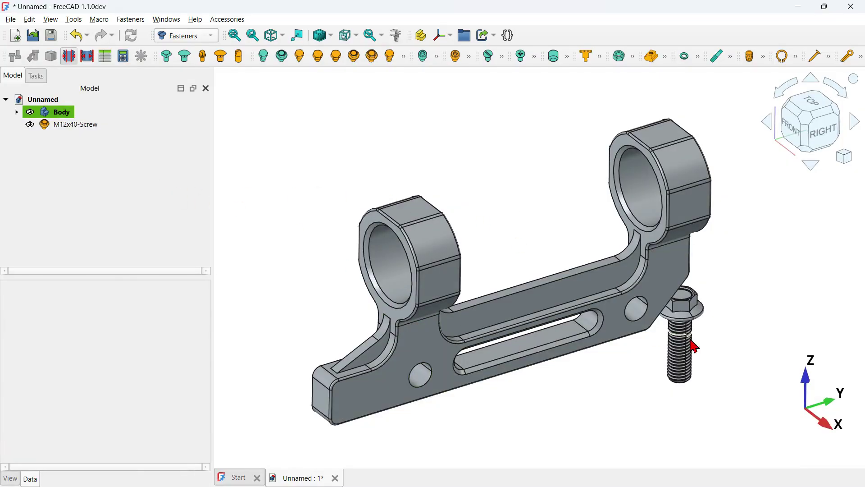
left_click(82, 128)
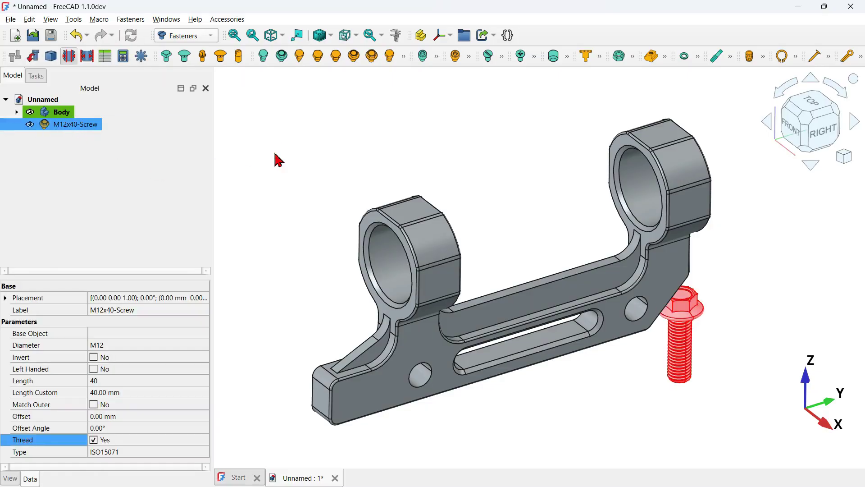
key("ctrl+c")
key("ctrl+v")
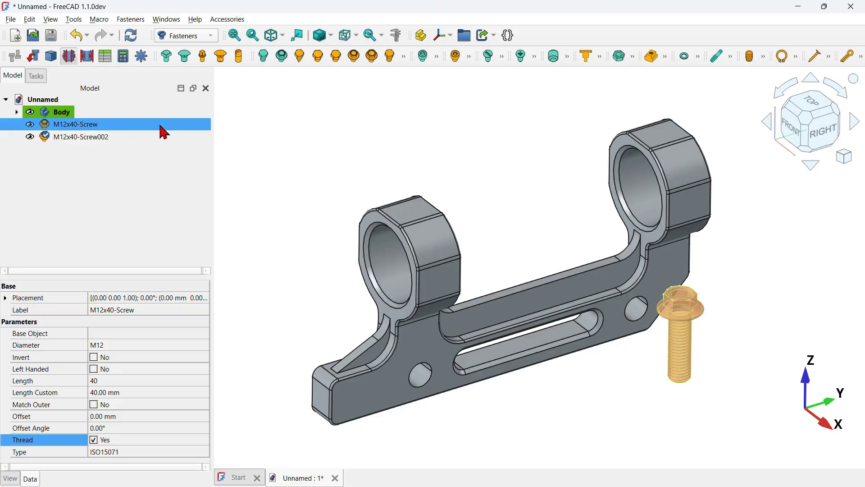
- Move one M12x40 screw onto the bracket hole below the front ring and the other onto the hole below the rear ring
left_click(423, 389)
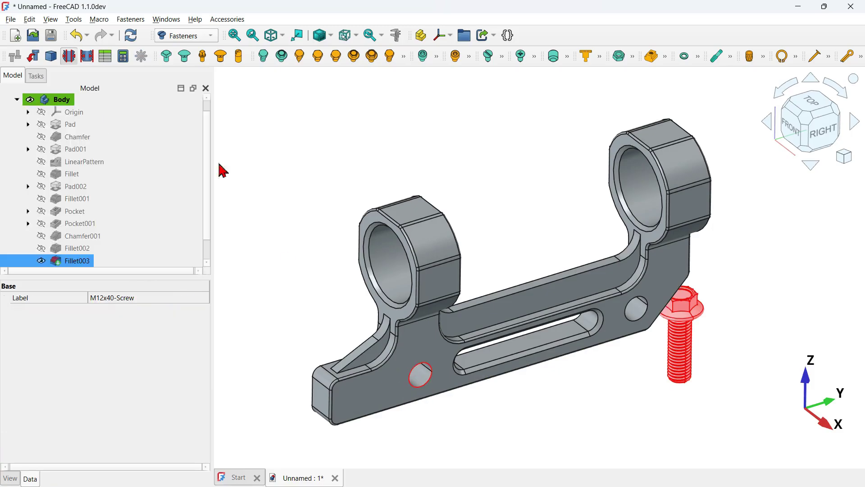
left_click(32, 59)
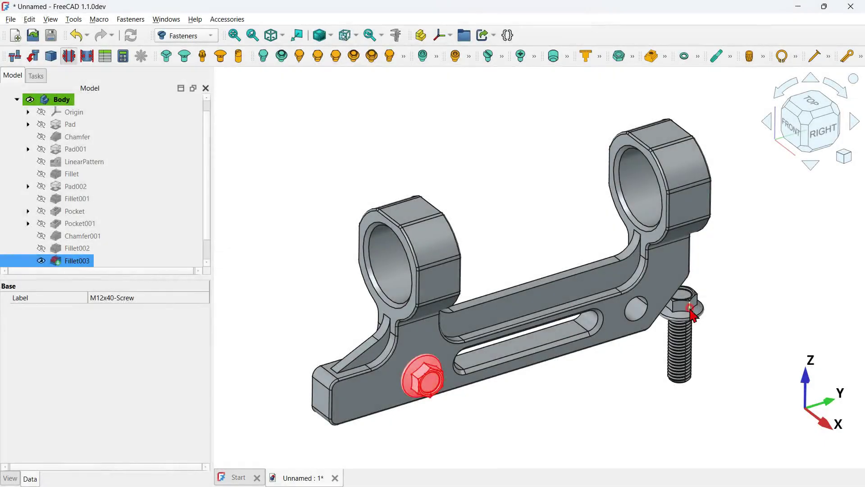
left_click(690, 311)
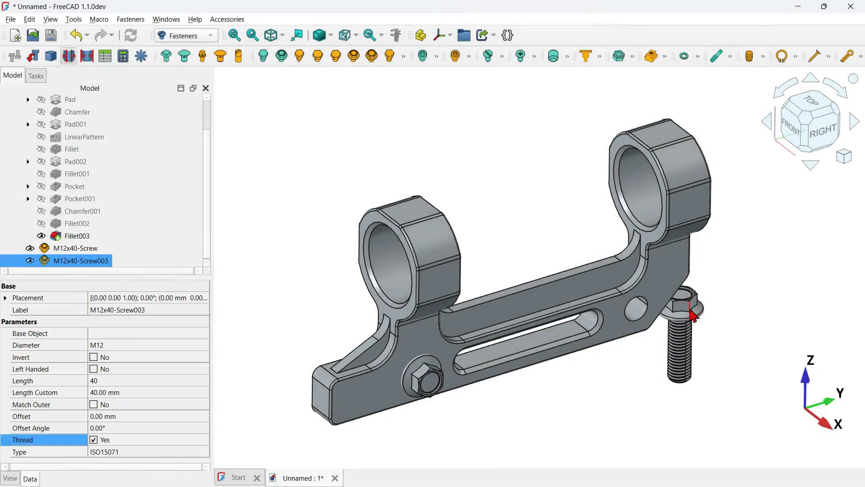
left_click(638, 315, "ctrl")
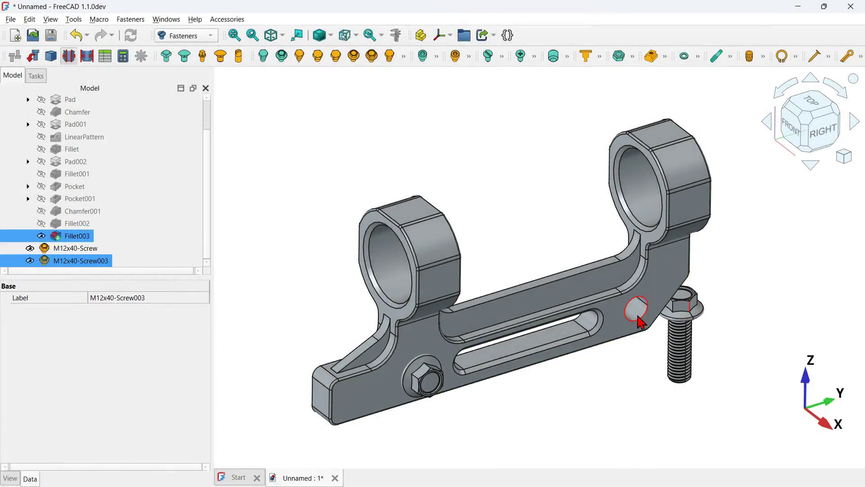
left_click(34, 56)
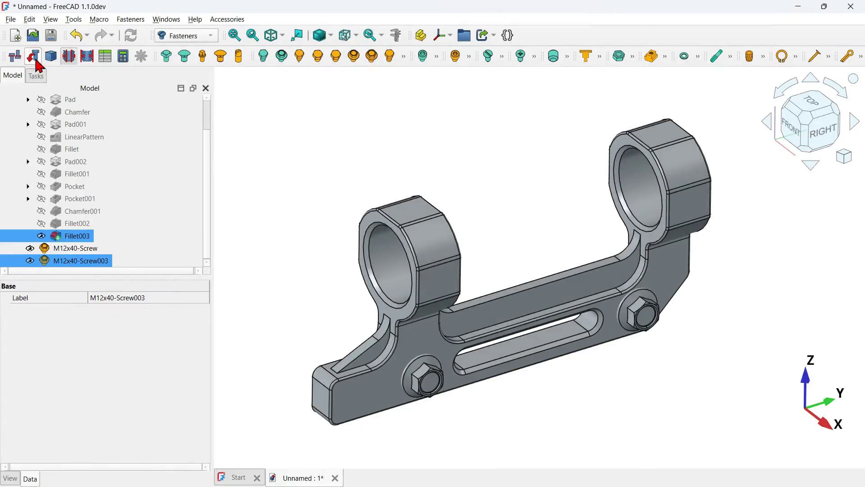
left_click(282, 170)
middle_click_drag(282, 170, 382, 224)
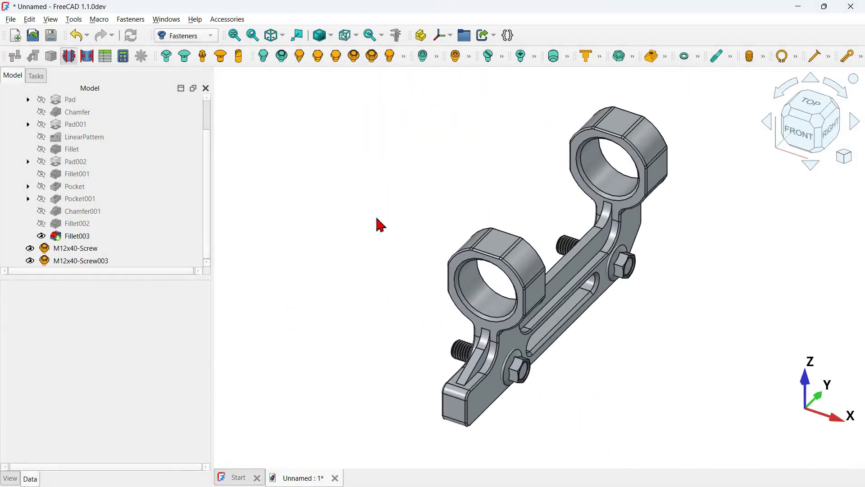
mouse_move(720, 324)
middle_mouse_down()
mouse_move(536, 303)
mouse_move(723, 328)
middle_mouse_up()
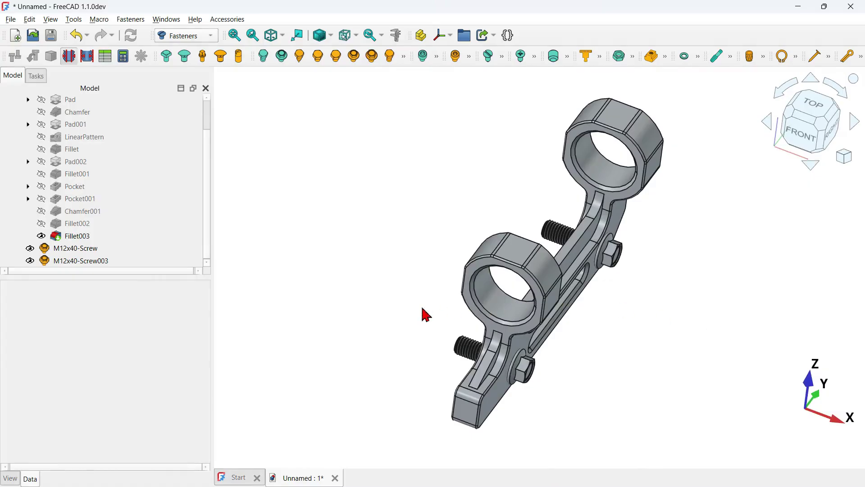
middle_click_drag(424, 308, 334, 279)
key("0")
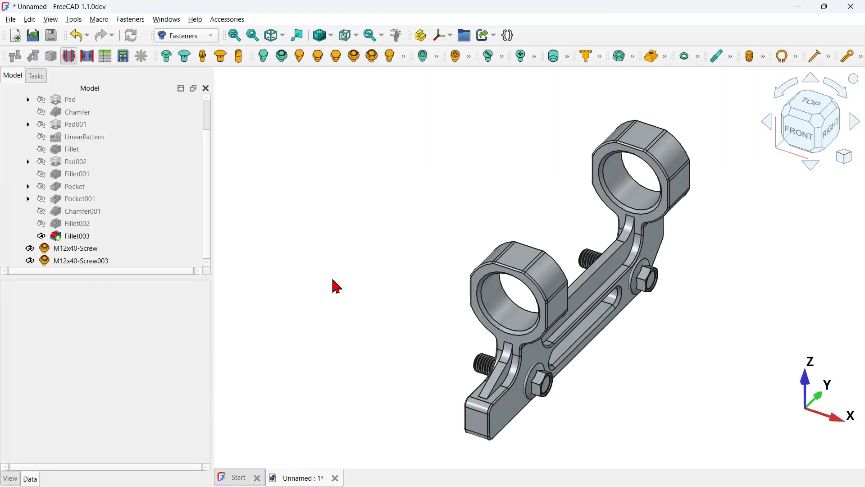